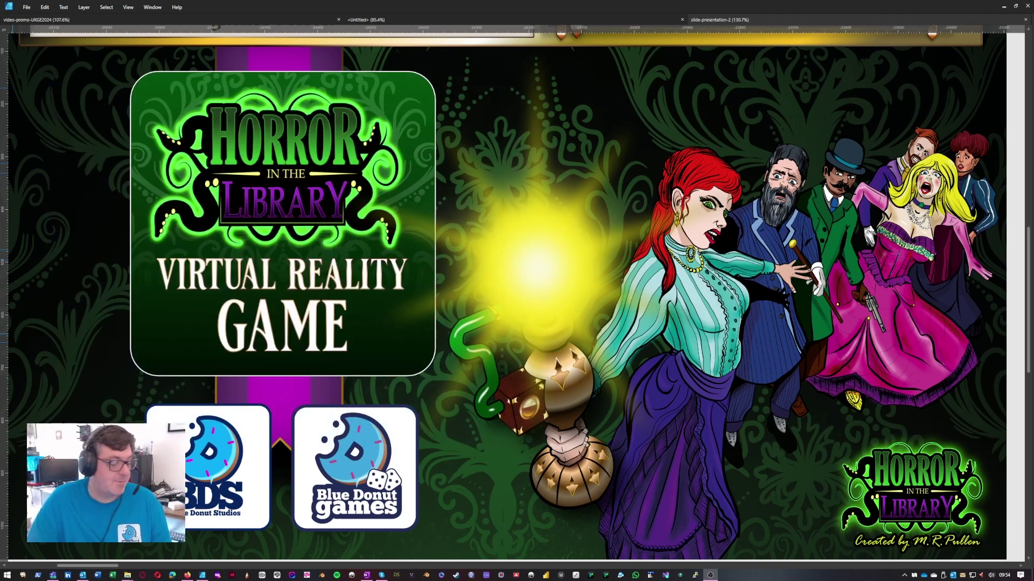
# - Pan to the promo artboard's lower right and select the small Horror in the Library logo group
pyautogui.moveTo(652, 396)
pyautogui.mouseDown()
pyautogui.moveTo(666, 354)
pyautogui.moveTo(690, 389)
pyautogui.moveTo(592, 393)
pyautogui.moveTo(649, 384)
pyautogui.mouseUp()
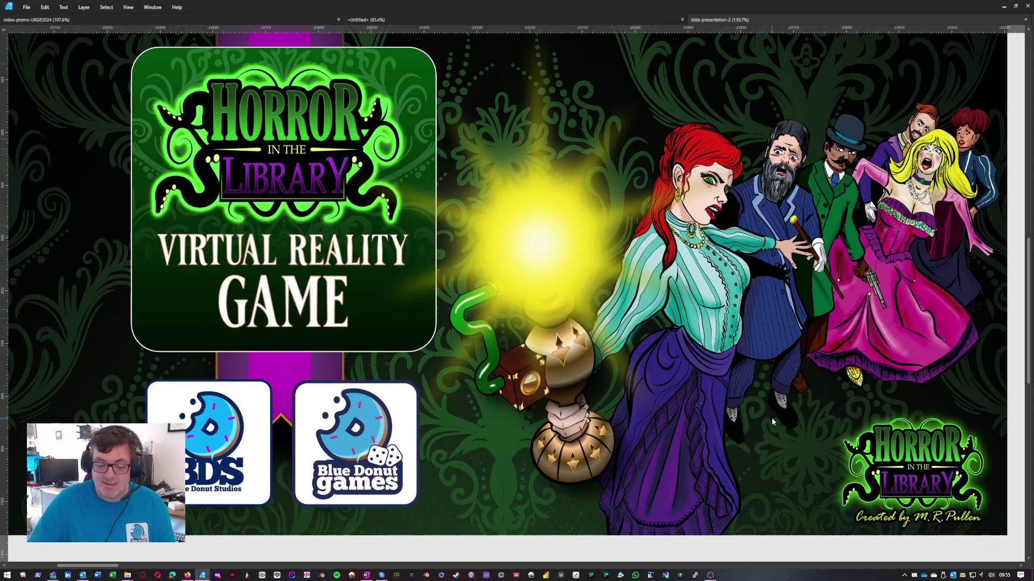
pyautogui.moveTo(770, 418); pyautogui.dragTo(418, 341)
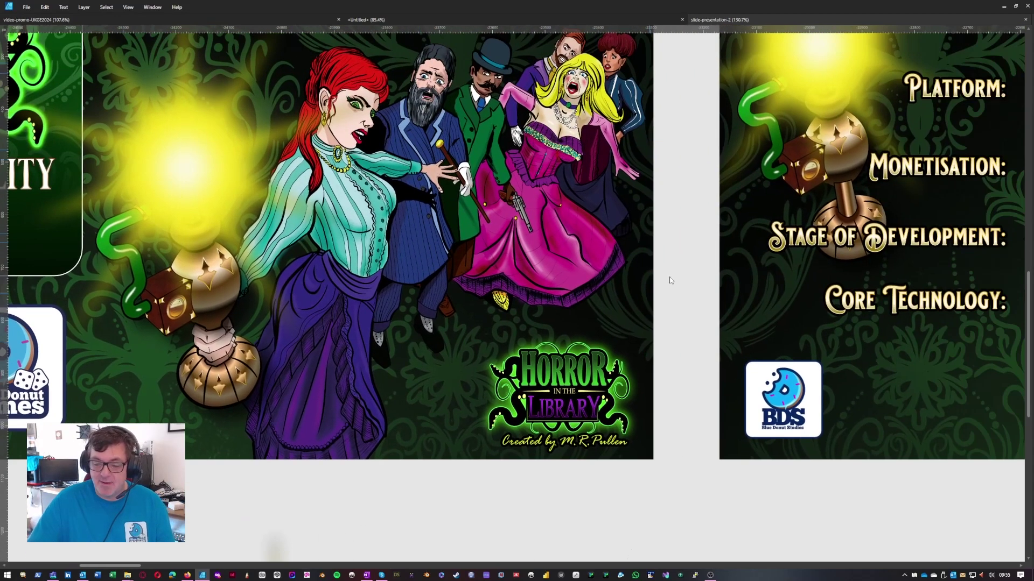
pyautogui.click(555, 391)
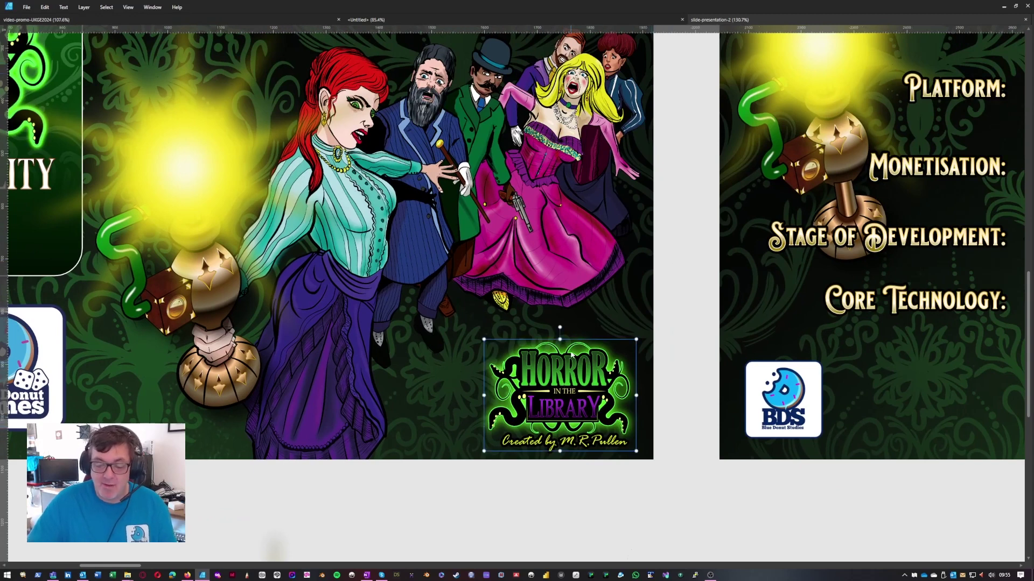
pyautogui.moveTo(535, 283); pyautogui.dragTo(618, 321)
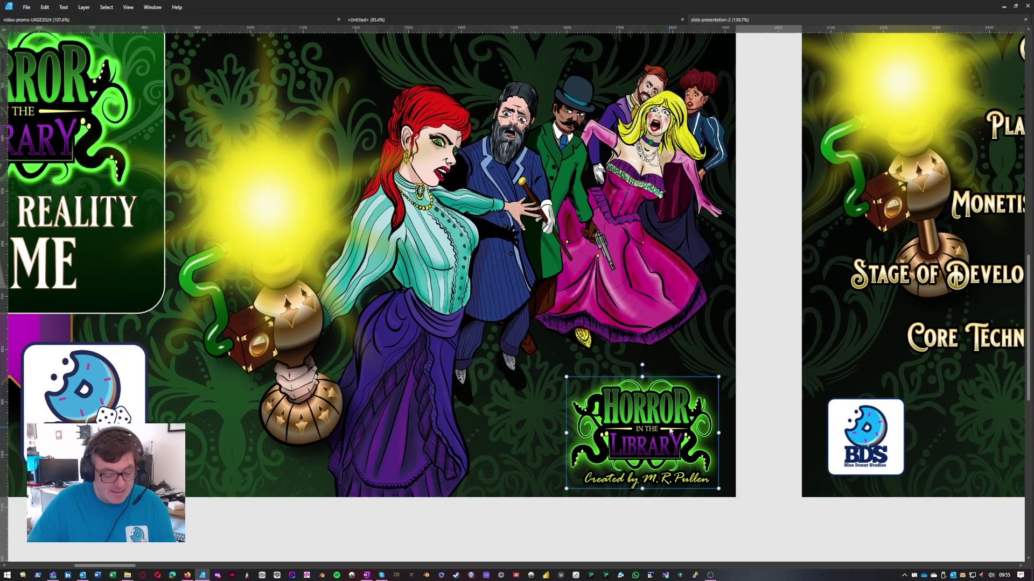
# - Paste the logo into the Untitled document, move it to the upper left, and enlarge it to about 789×580 px
pyautogui.click(435, 18)
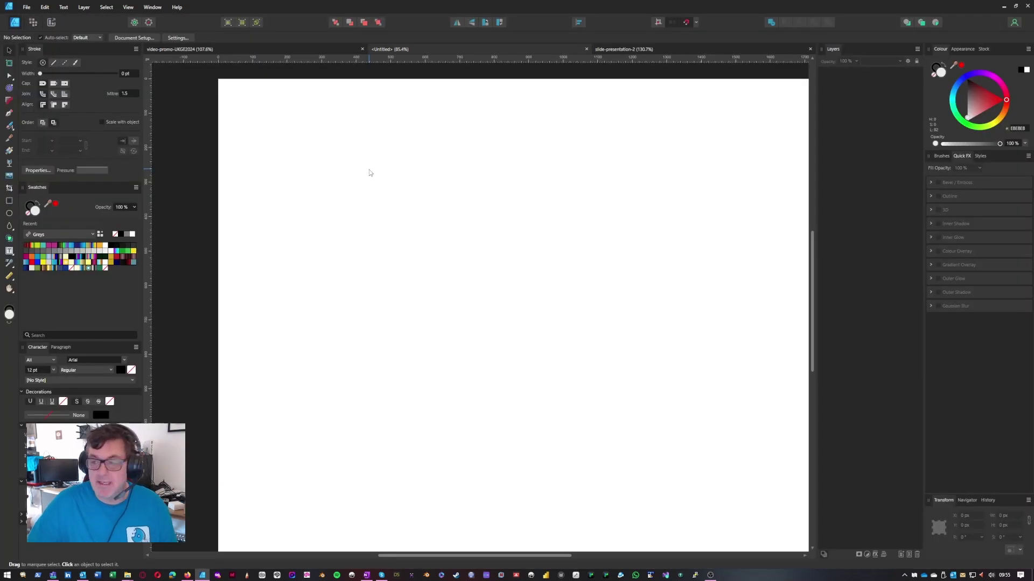
pyautogui.hotkey('ctrl', 'v')
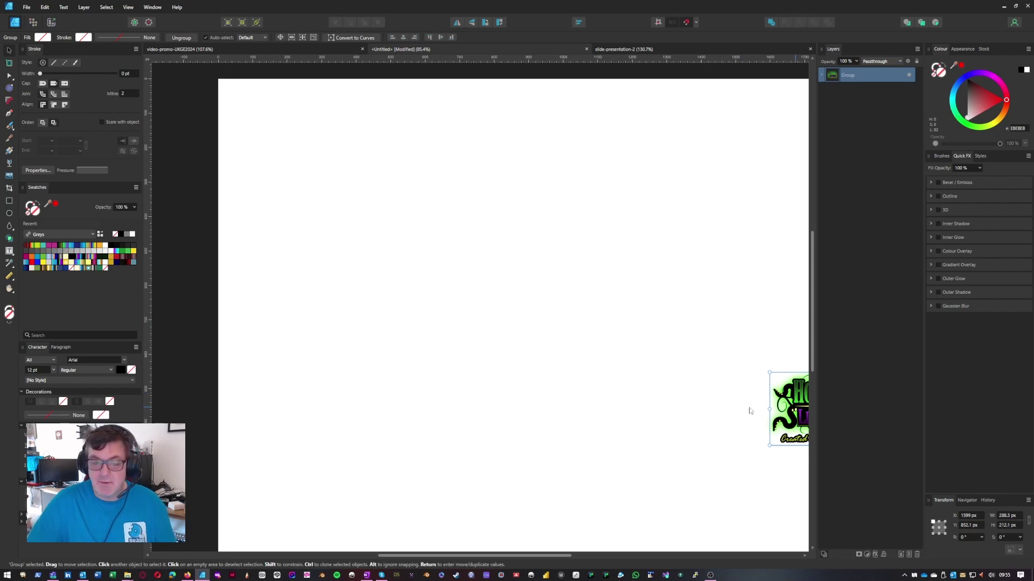
pyautogui.moveTo(789, 395); pyautogui.dragTo(287, 152)
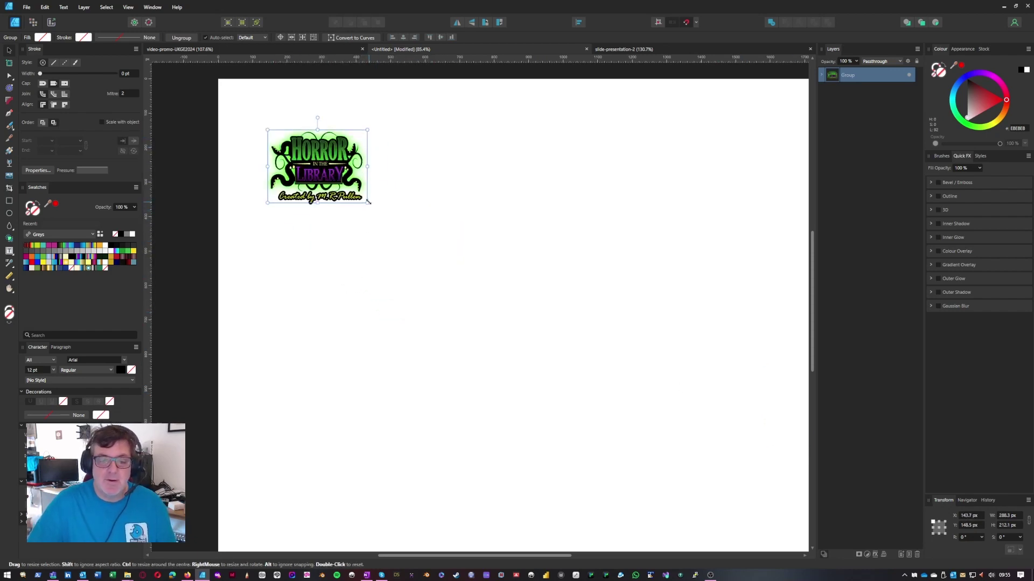
pyautogui.moveTo(368, 201); pyautogui.dragTo(563, 302)
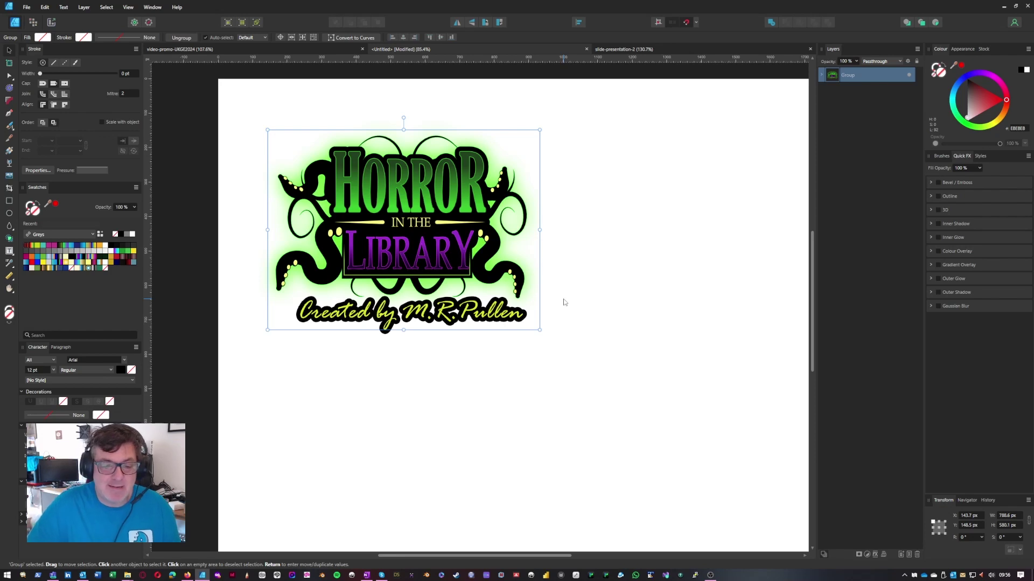
# - Enlarge the logo to about 1078×793 px, centre it near the page top, and deselect
pyautogui.hscroll(3, 614, 418)
pyautogui.scroll(-1, 561, 388)
pyautogui.hscroll(-1, 533, 400)
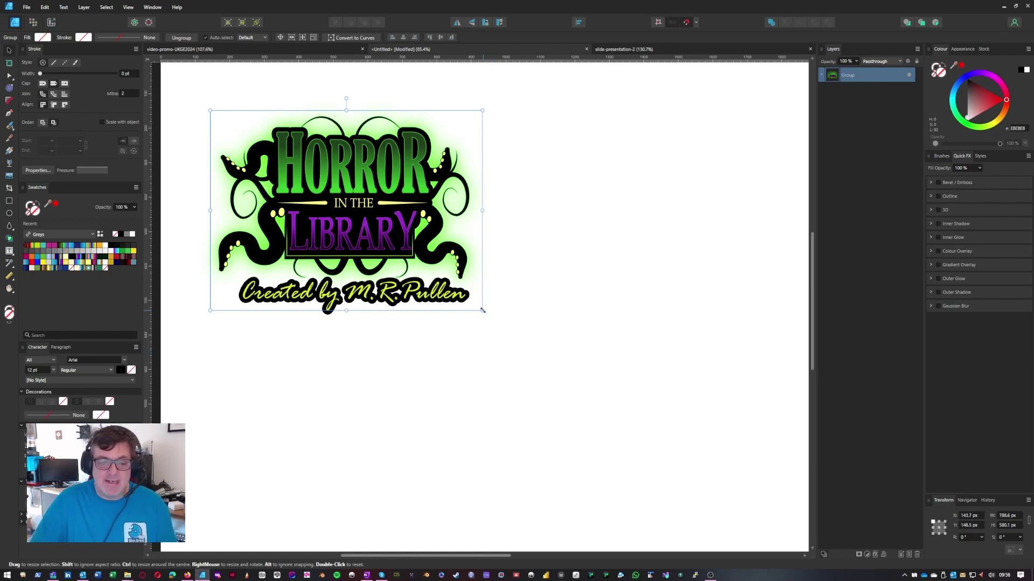
pyautogui.moveTo(482, 311); pyautogui.dragTo(582, 383)
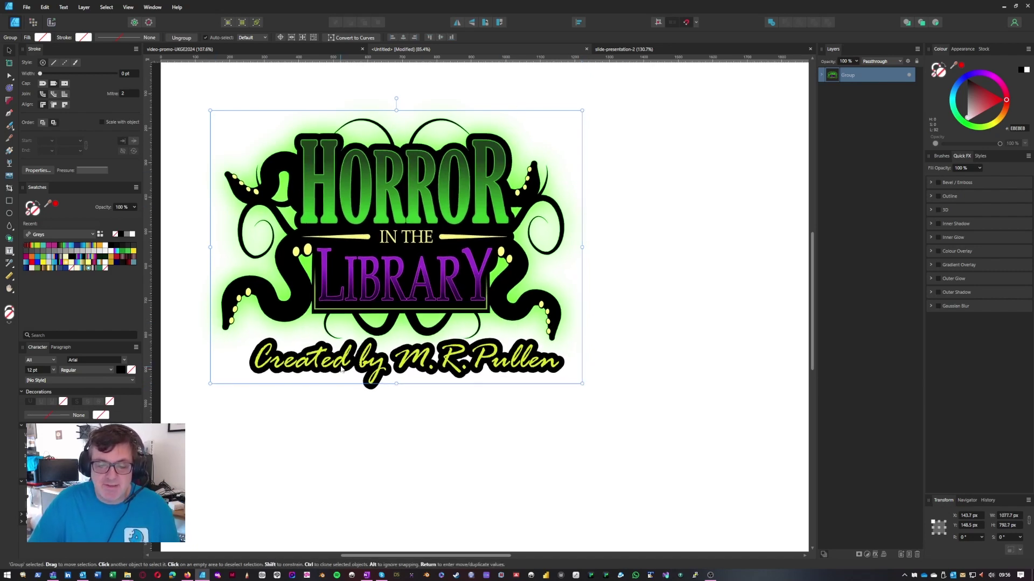
pyautogui.moveTo(375, 280); pyautogui.dragTo(441, 267)
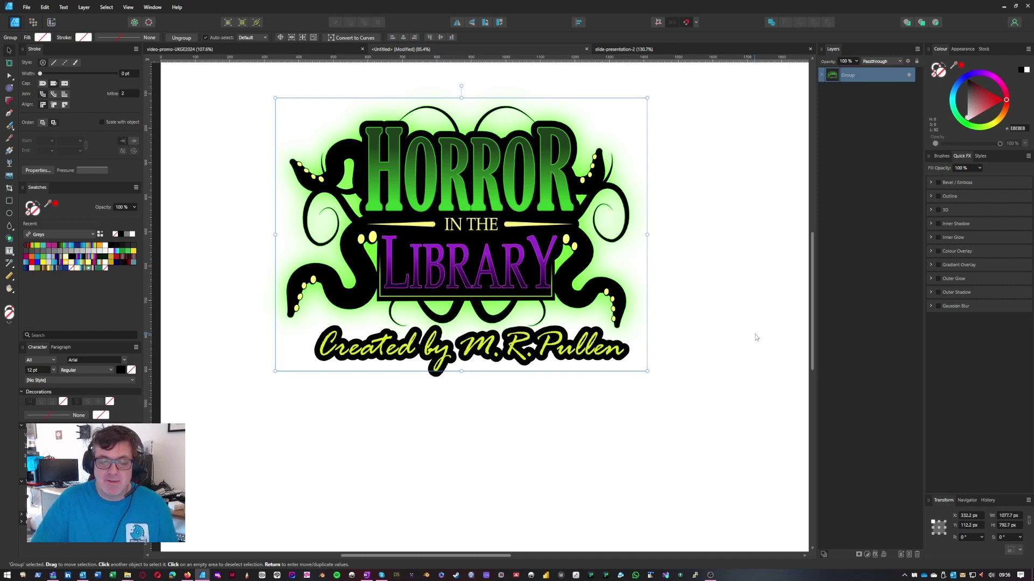
pyautogui.moveTo(476, 259); pyautogui.dragTo(472, 253)
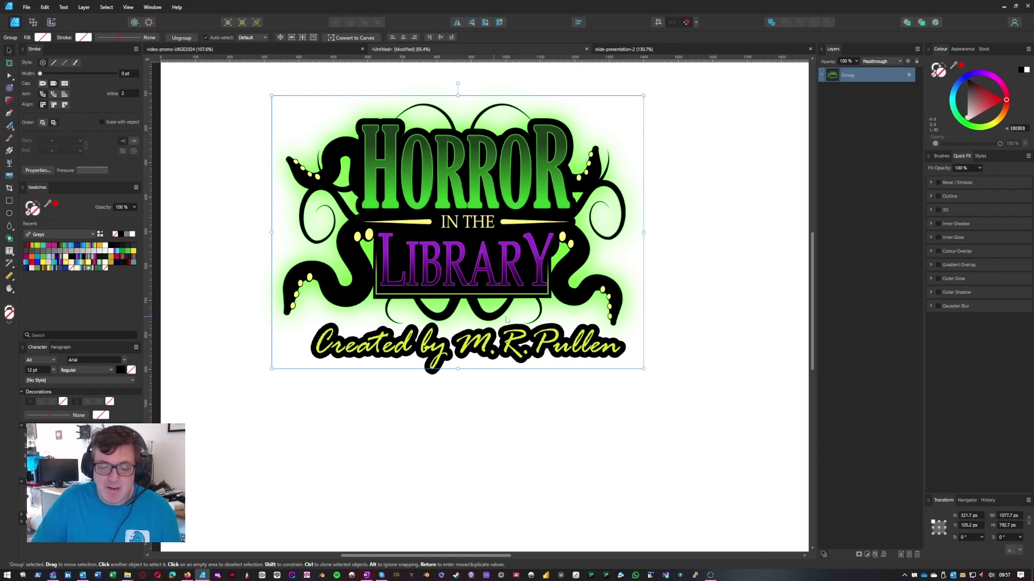
pyautogui.click(674, 312)
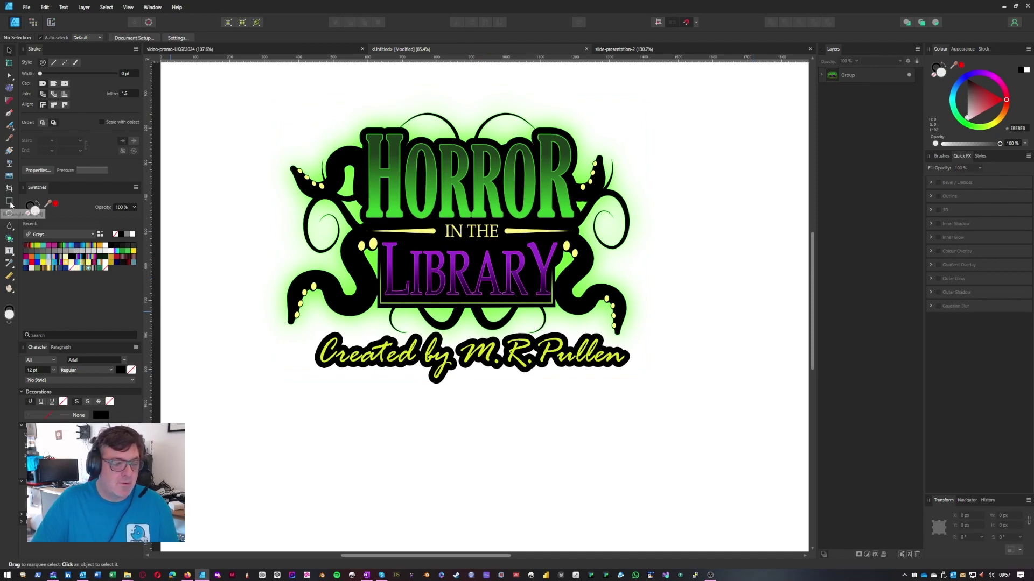
# - Copy the damask Pixel background from the video promo and paste it into the Untitled document
pyautogui.click(301, 52)
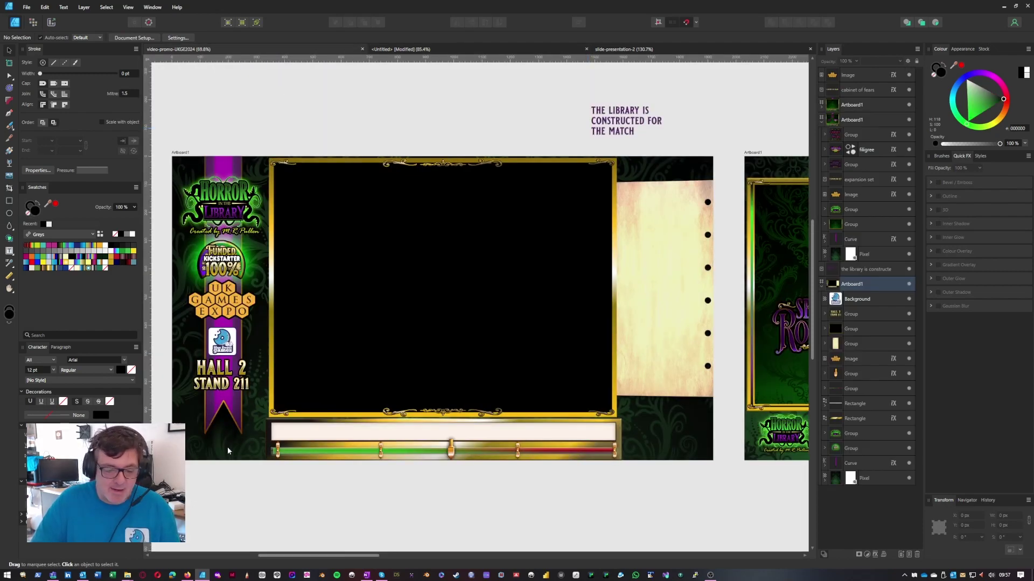
pyautogui.click(227, 446)
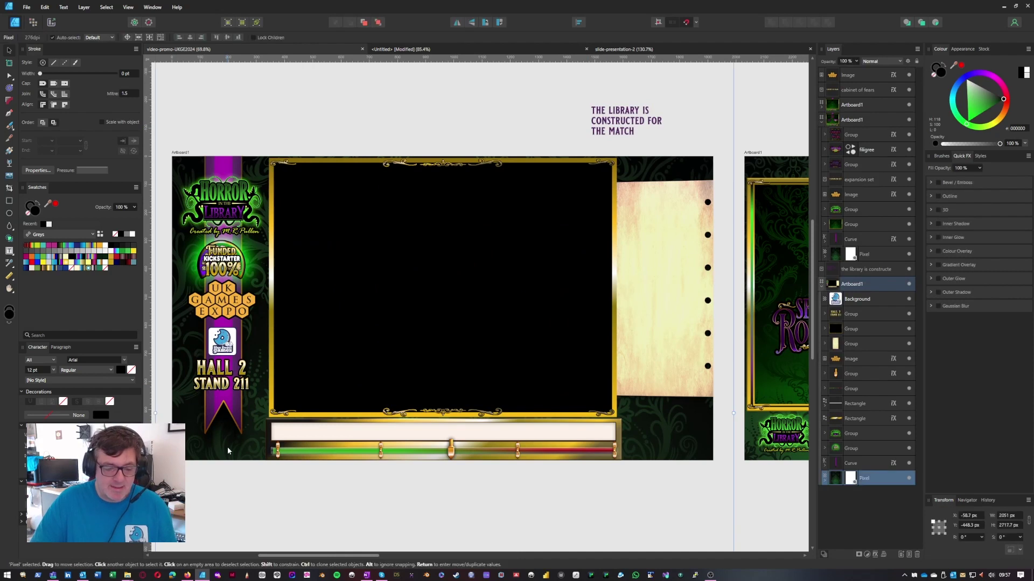
pyautogui.click(434, 47)
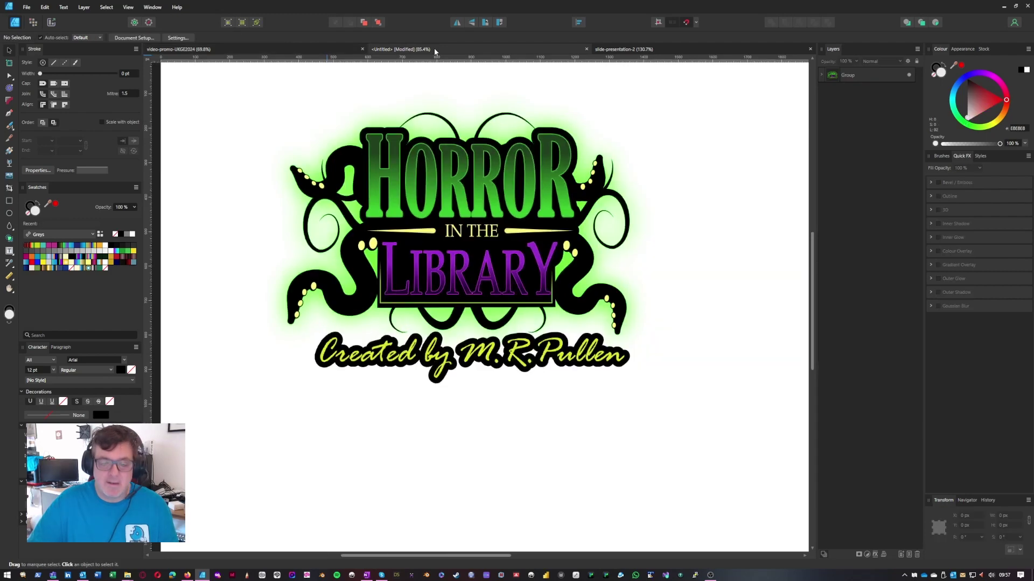
pyautogui.hotkey('ctrl', 'v')
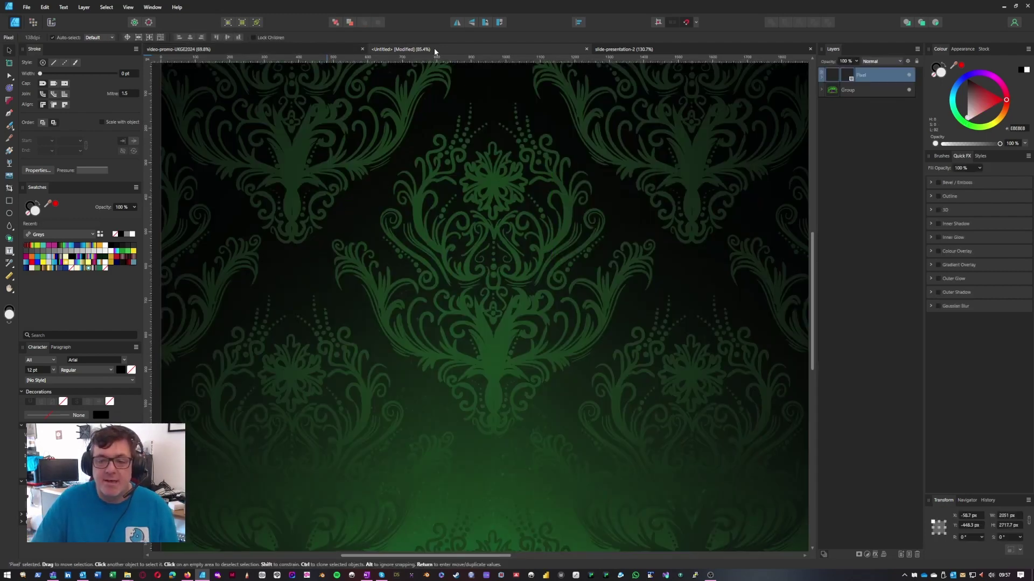
# - Place the pasted damask layer beneath the logo group and select it
pyautogui.click(335, 22)
pyautogui.scroll(-3, 609, 217)
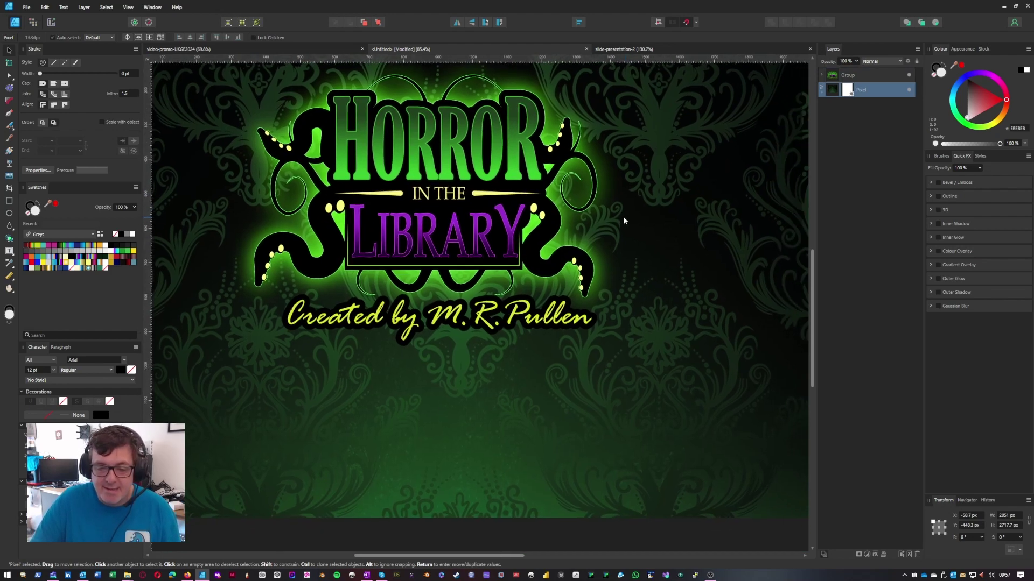
pyautogui.click(416, 203)
pyautogui.click(682, 271)
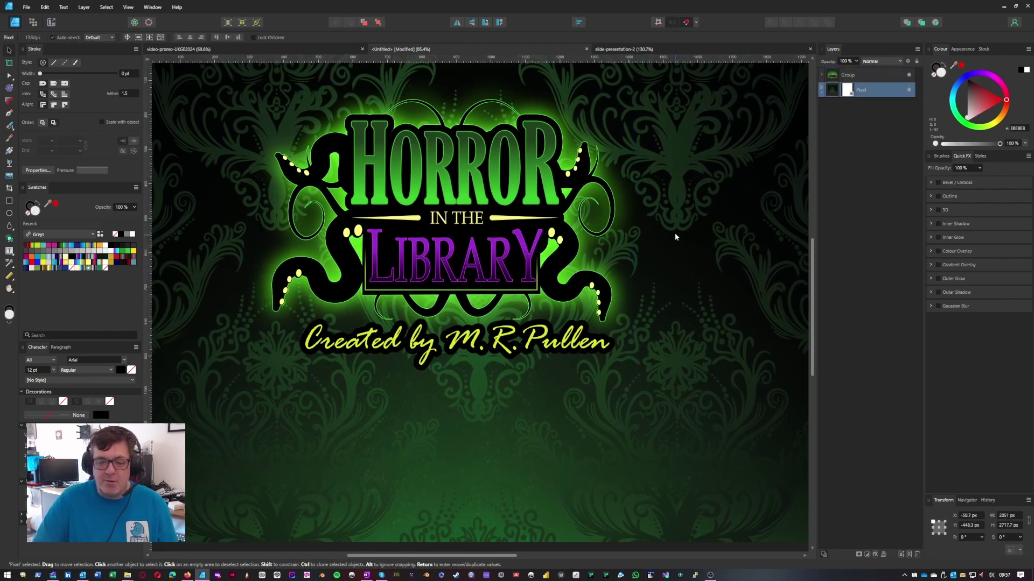
pyautogui.scroll(2, 676, 264)
# - Shift the damask background down to about X −61 px, Y −381.6 px behind the logo
pyautogui.moveTo(677, 266); pyautogui.dragTo(658, 234)
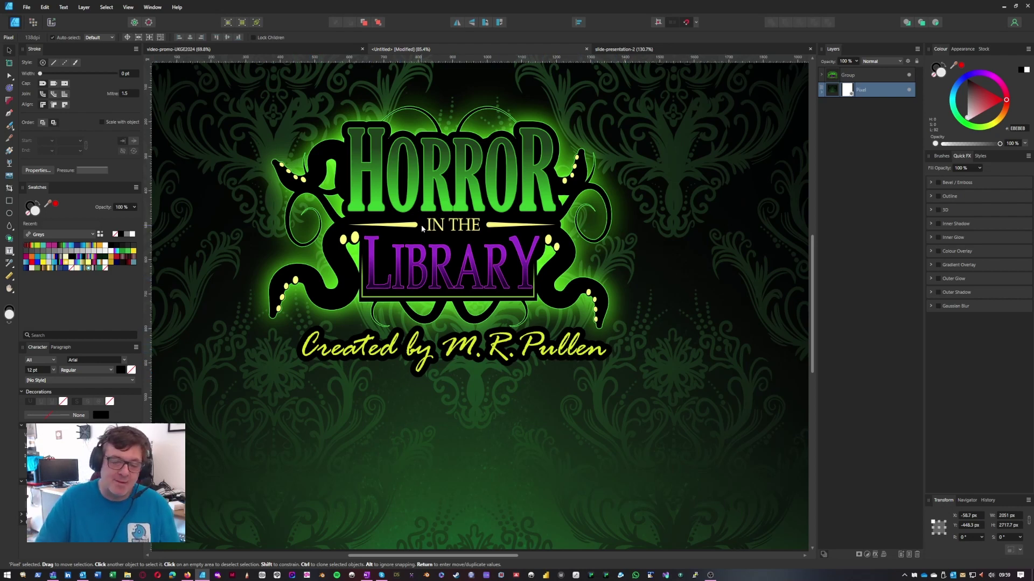
pyautogui.moveTo(451, 259); pyautogui.dragTo(451, 281)
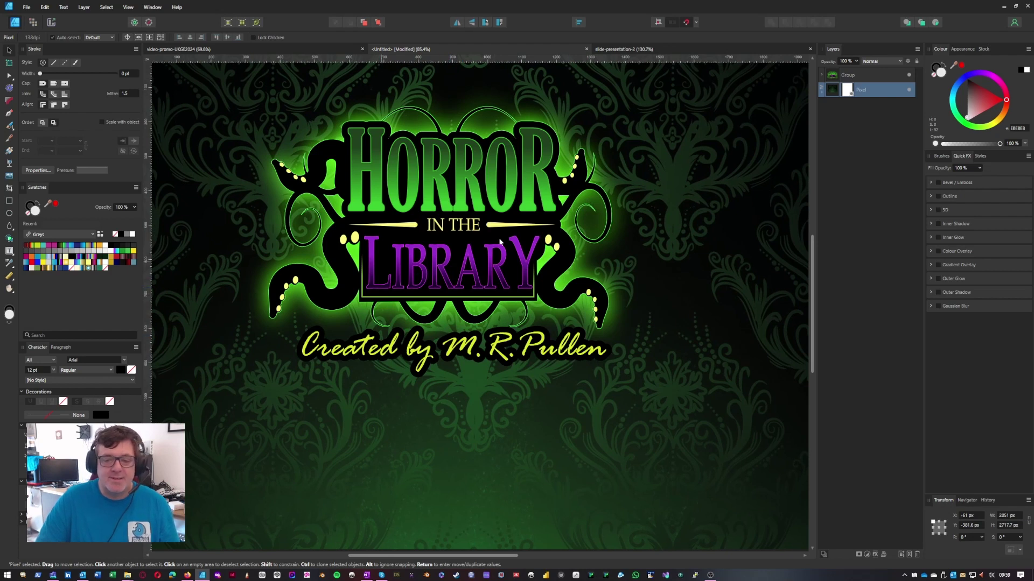
# - Hide the damask background layer and select the logo group to inspect its effects
pyautogui.click(909, 90)
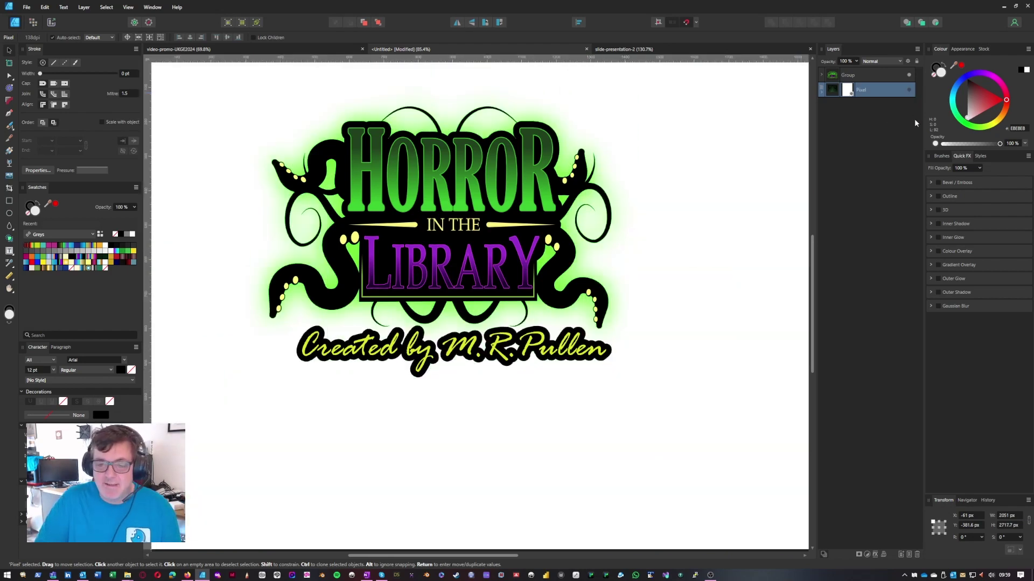
pyautogui.click(577, 176)
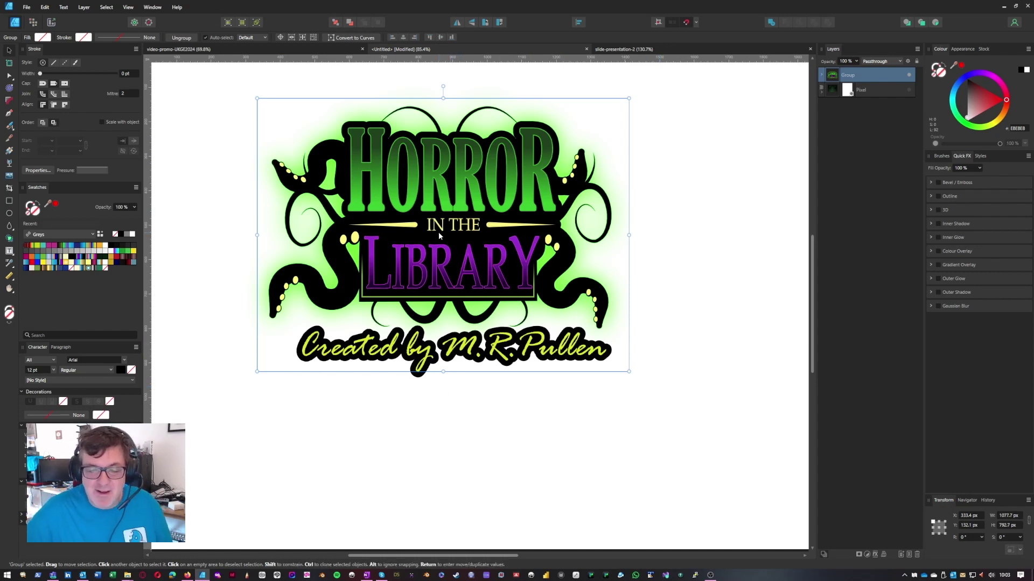
# - Reposition the logo group to about X 305 px, Y 156.7 px on the white page
pyautogui.moveTo(456, 225); pyautogui.dragTo(428, 226)
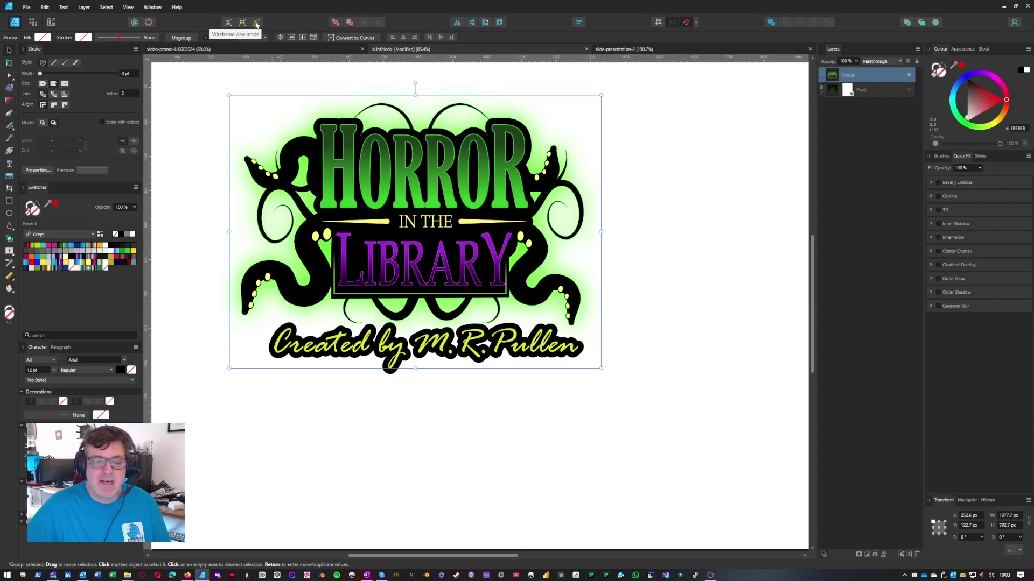
pyautogui.click(691, 282)
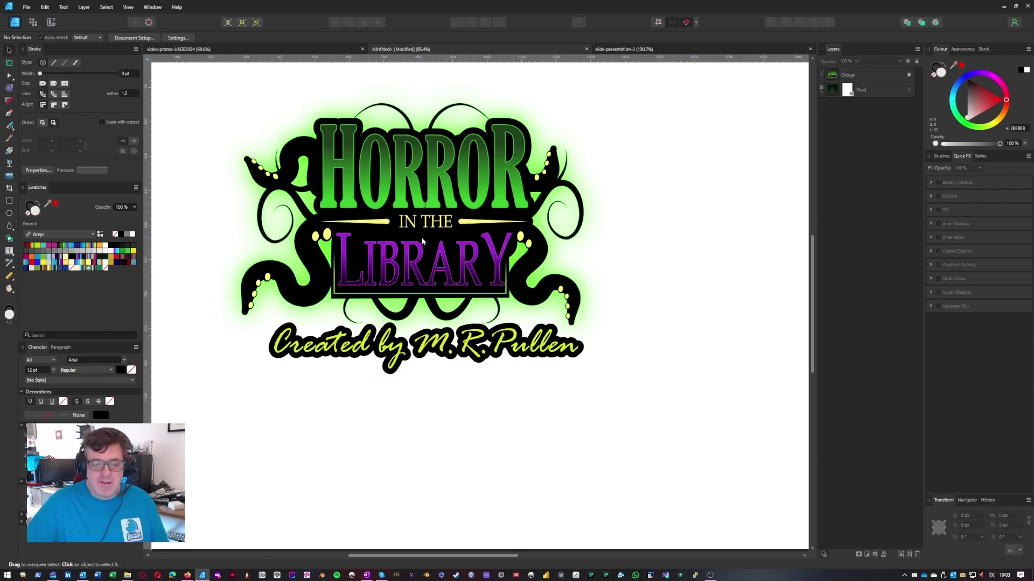
pyautogui.moveTo(422, 243); pyautogui.dragTo(440, 253)
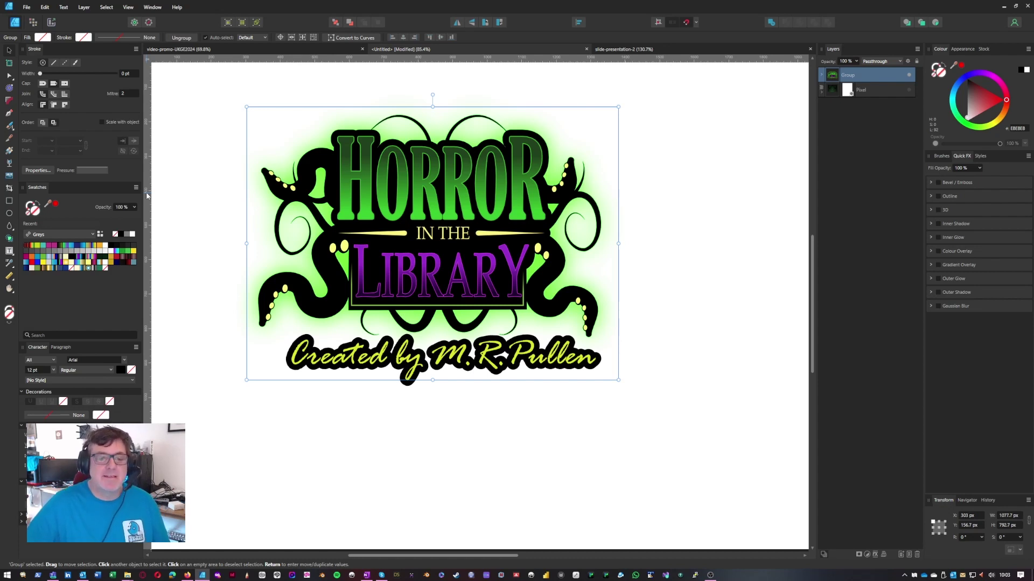
pyautogui.moveTo(147, 195); pyautogui.dragTo(431, 220)
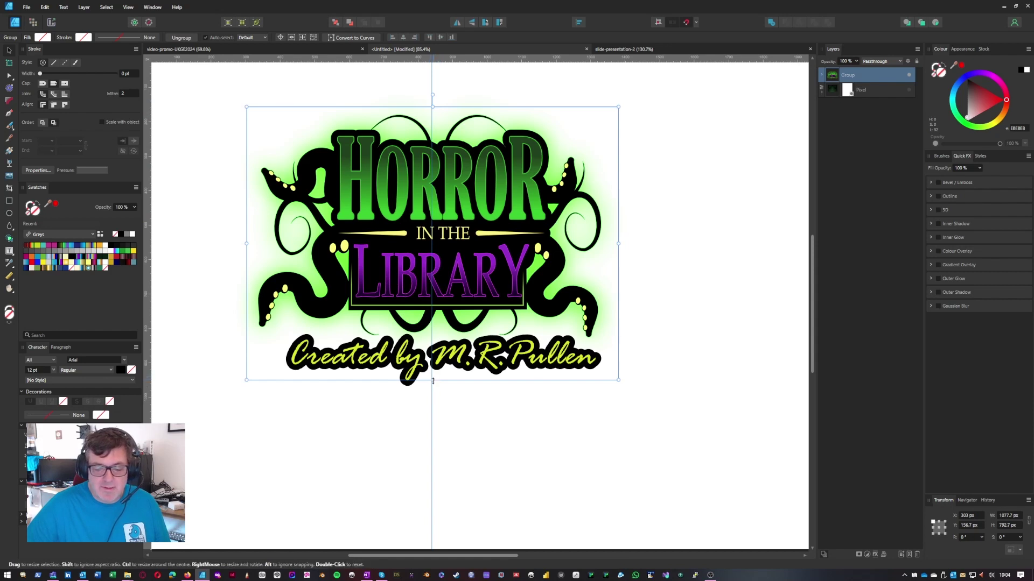
pyautogui.moveTo(434, 389); pyautogui.dragTo(431, 391)
pyautogui.moveTo(492, 57); pyautogui.dragTo(590, 244)
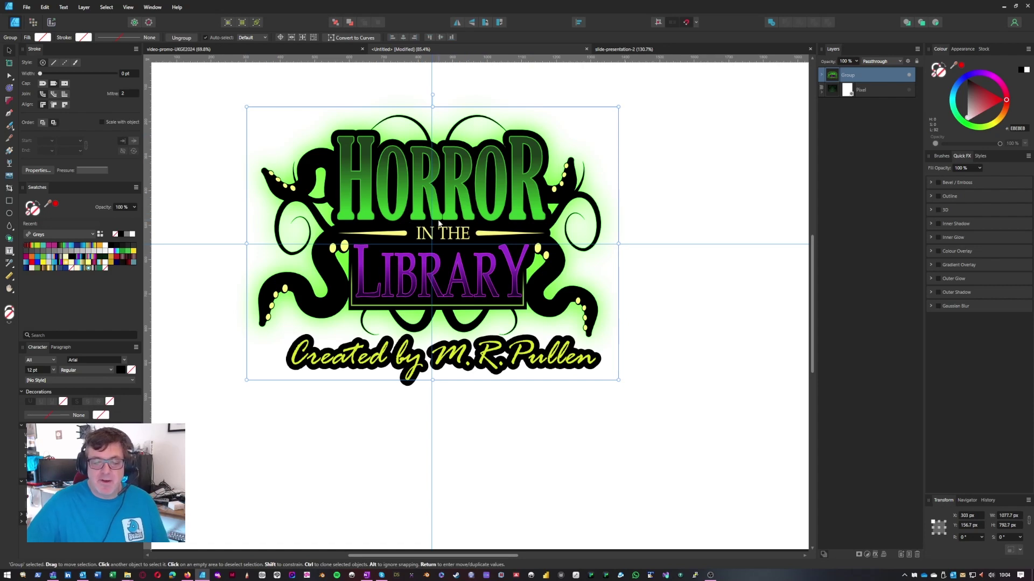
pyautogui.moveTo(431, 218); pyautogui.dragTo(437, 218)
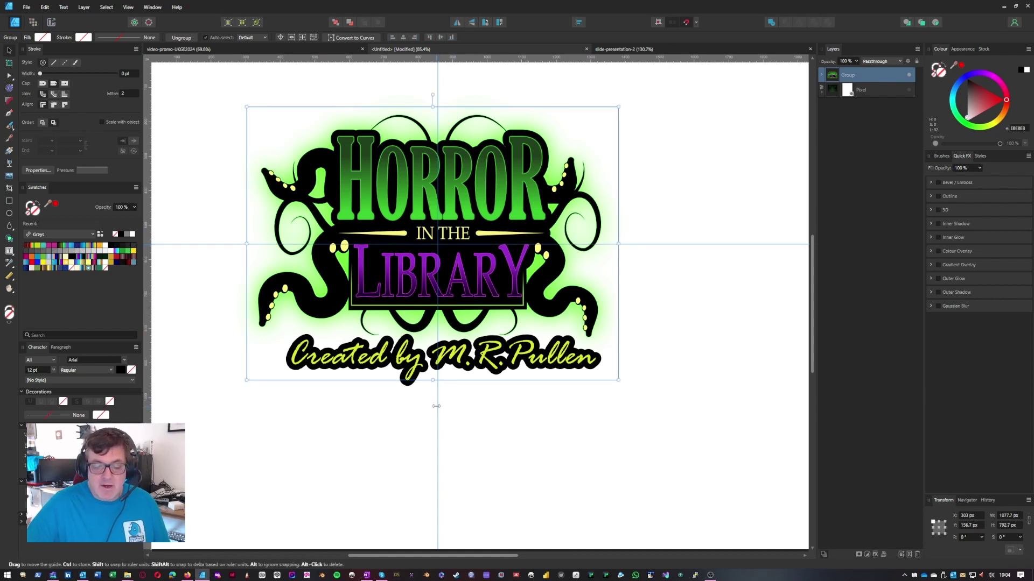
pyautogui.moveTo(438, 408); pyautogui.dragTo(436, 403)
pyautogui.moveTo(653, 249); pyautogui.dragTo(653, 233)
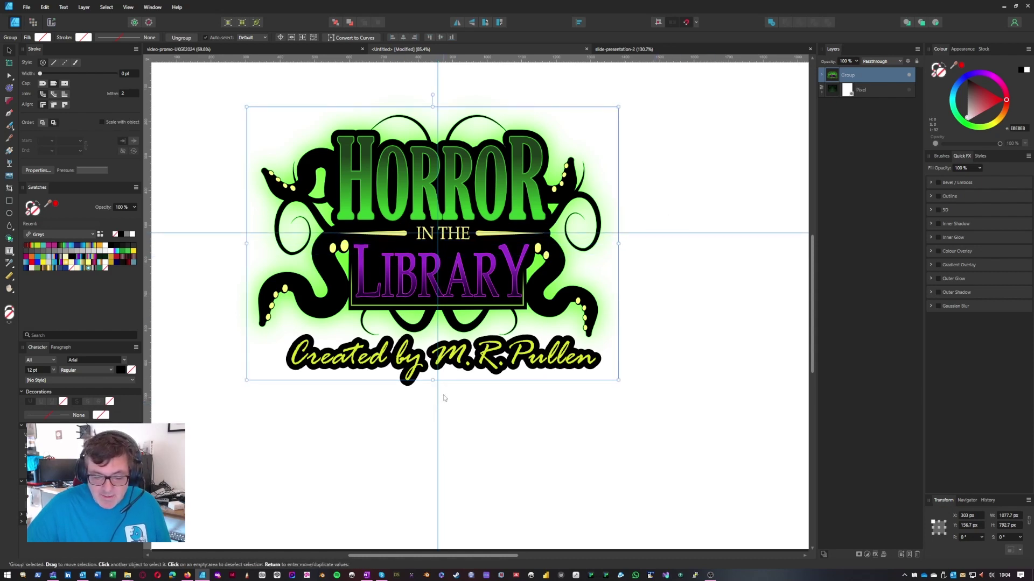
pyautogui.moveTo(439, 391); pyautogui.dragTo(436, 393)
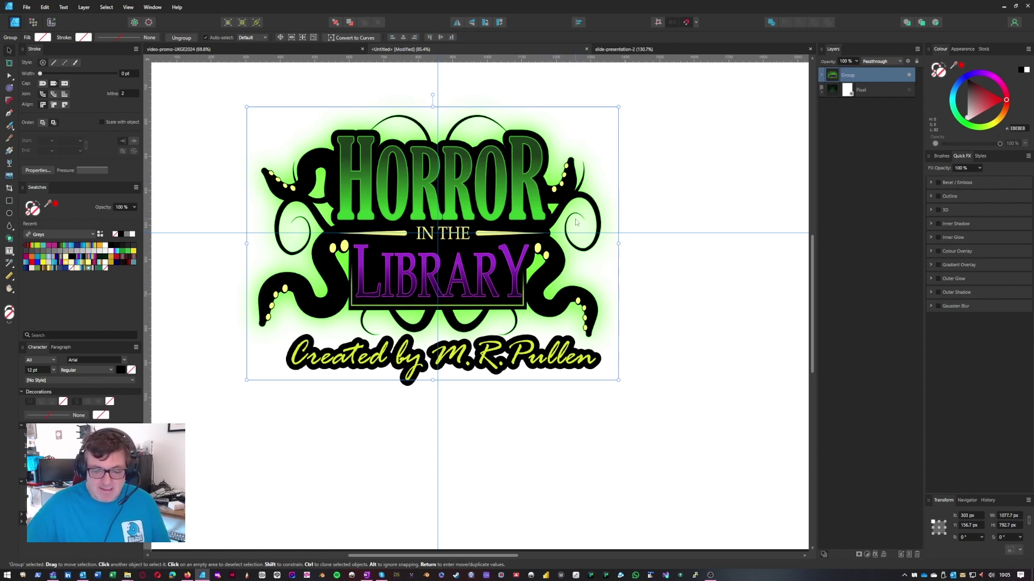
pyautogui.click(623, 248)
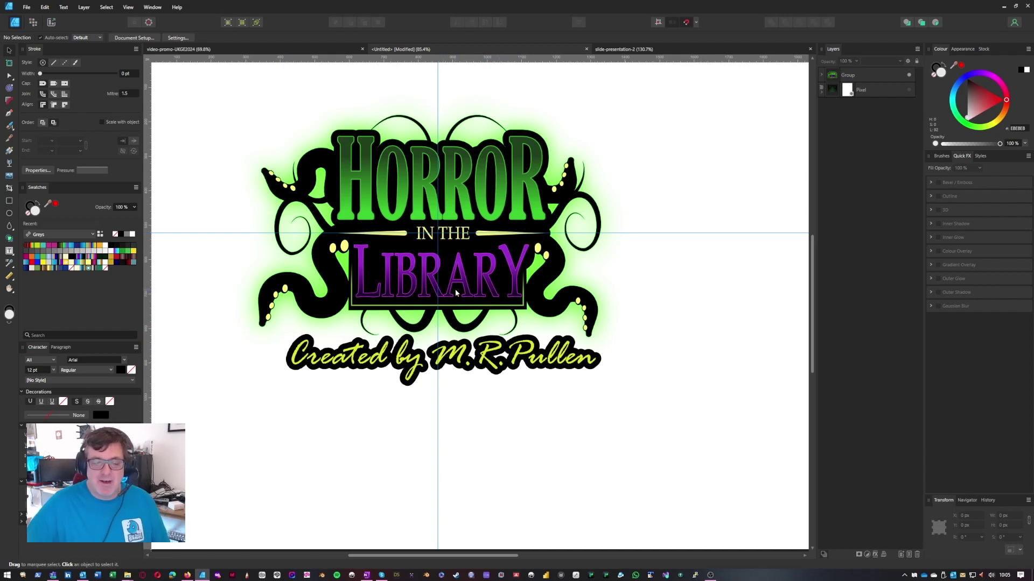
pyautogui.click(453, 258)
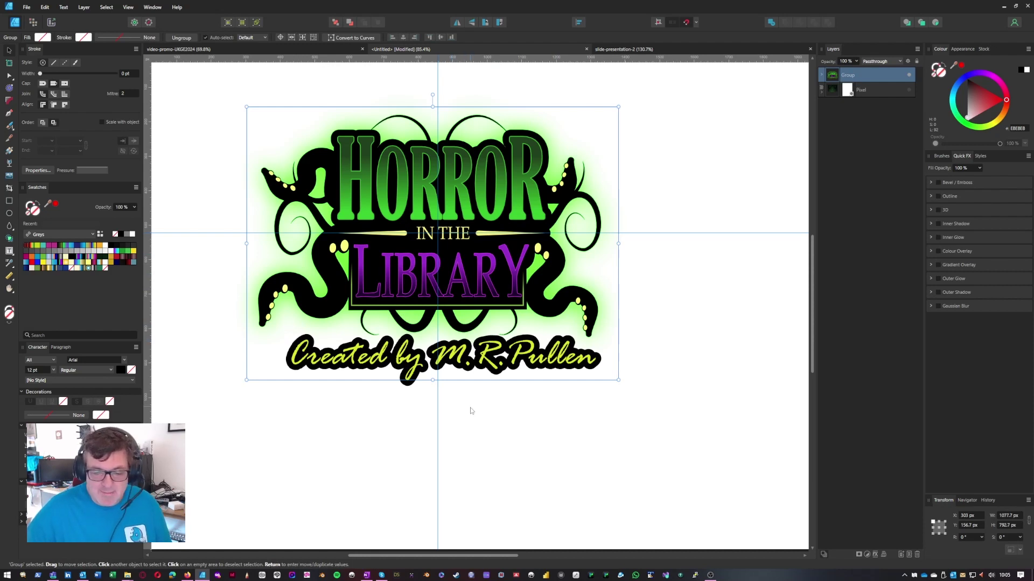
pyautogui.click(549, 417)
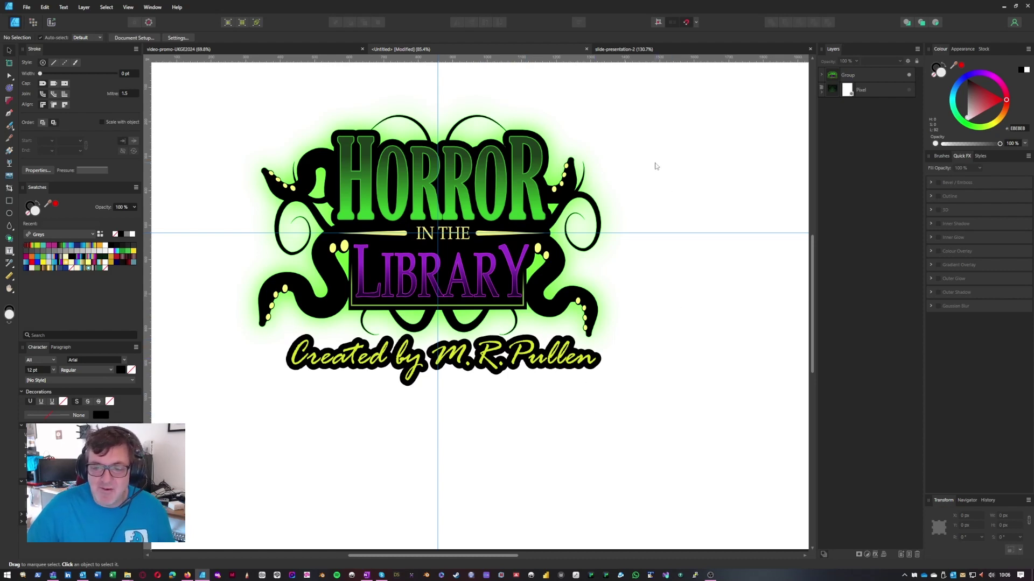
pyautogui.click(482, 203)
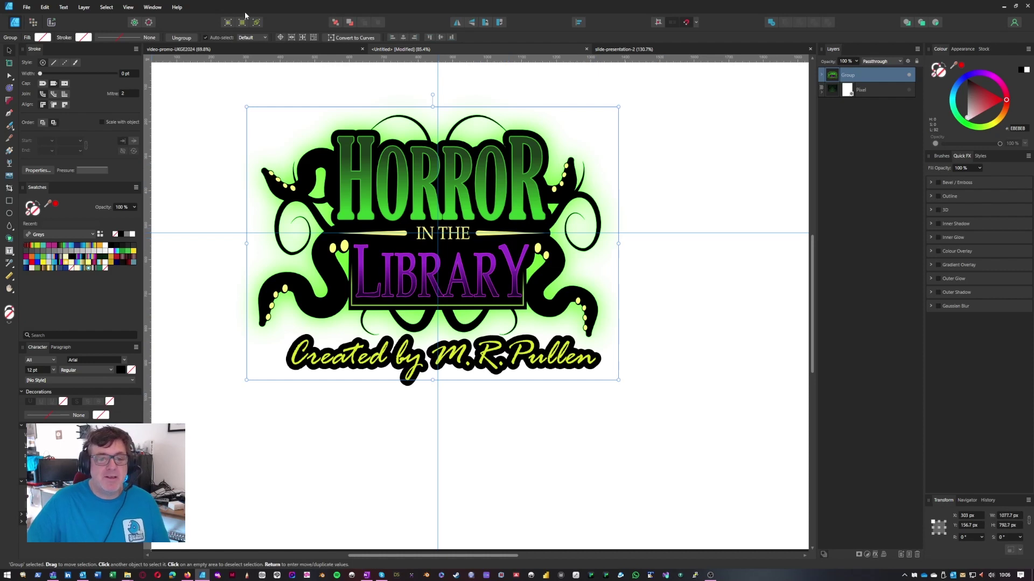
# - Switch to Outline view, clear the selection, and pan across the outlined logo paths
pyautogui.click(256, 24)
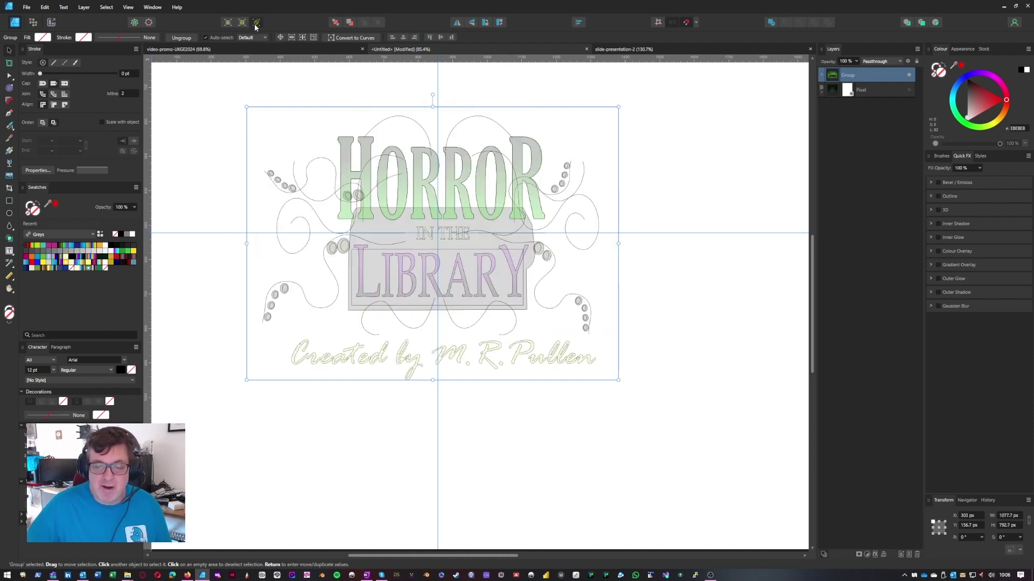
pyautogui.click(638, 173)
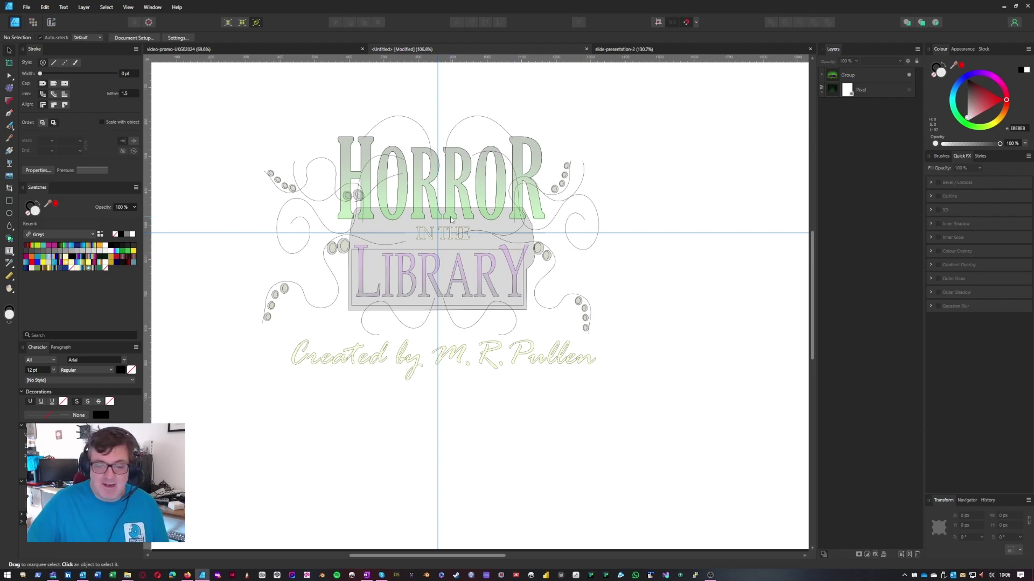
pyautogui.scroll(3, 451, 219)
pyautogui.moveTo(451, 219); pyautogui.dragTo(505, 249)
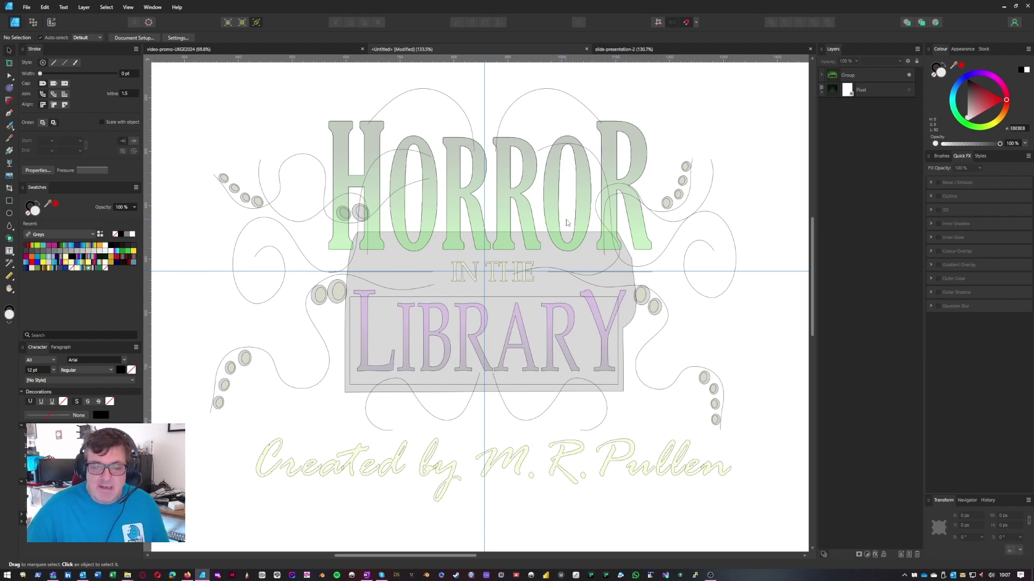
pyautogui.moveTo(568, 223); pyautogui.dragTo(500, 223)
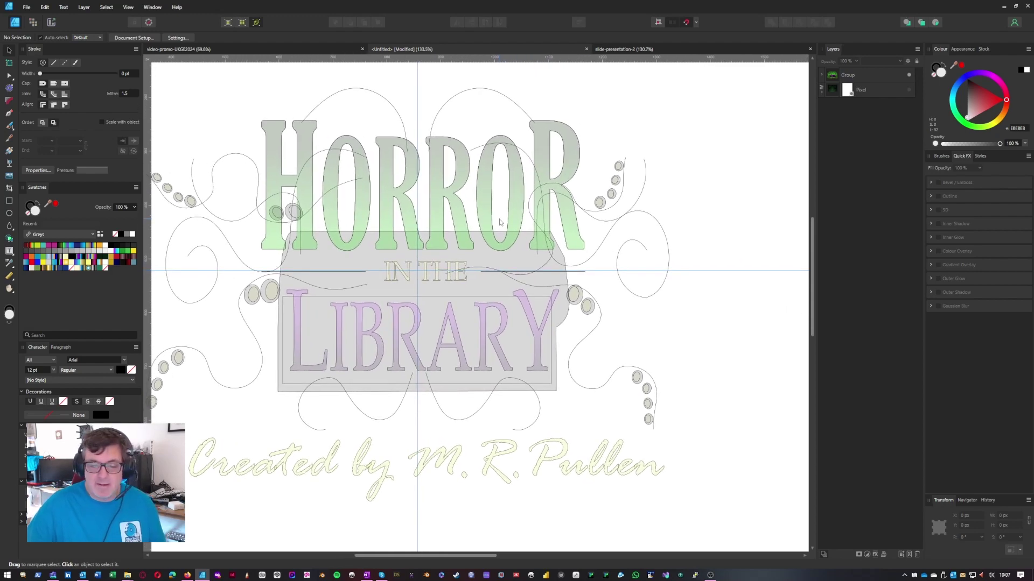
pyautogui.scroll(-2, 500, 222)
pyautogui.moveTo(519, 258); pyautogui.dragTo(426, 258)
# - Drill into the logo's nested groups down to the group carrying the Outline effect
pyautogui.click(452, 229)
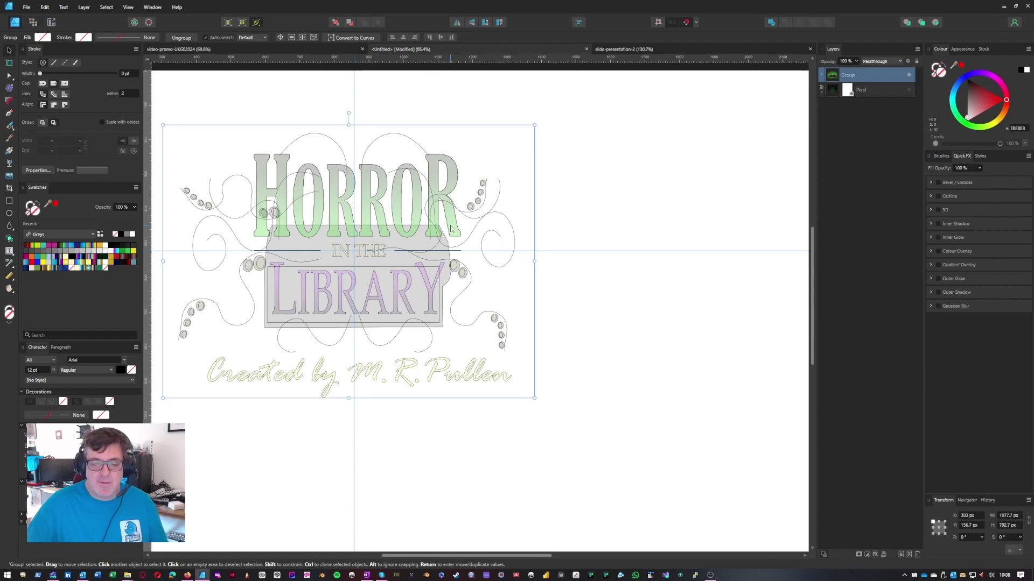
pyautogui.doubleClick(451, 229)
pyautogui.doubleClick(451, 229)
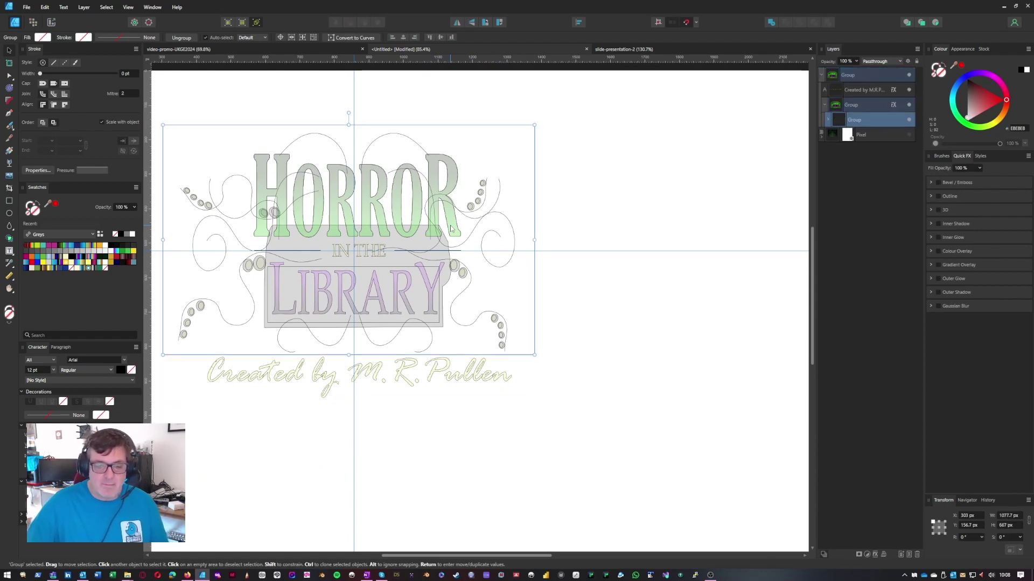
pyautogui.doubleClick(451, 229)
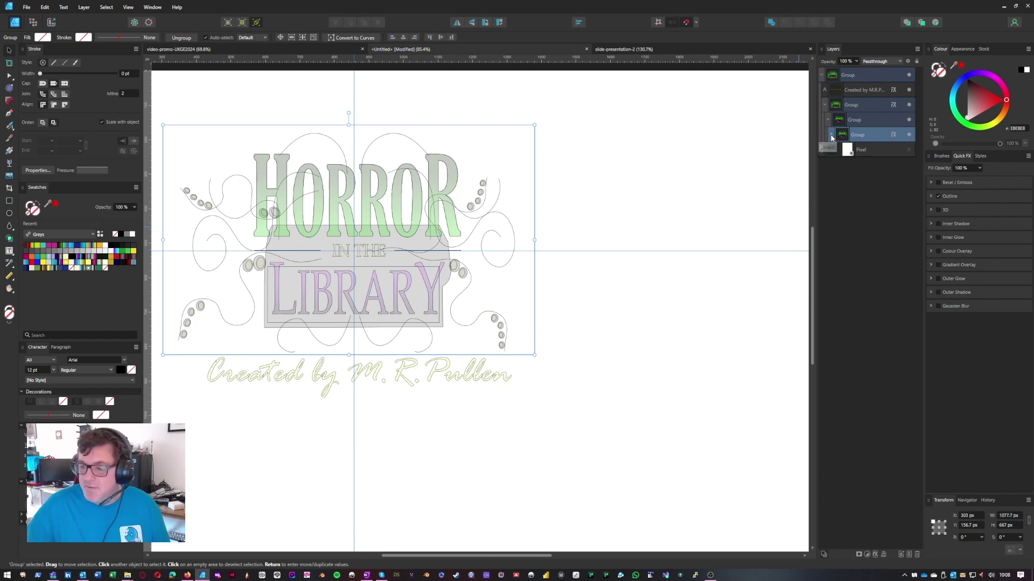
# - Expand that group and its tentacle subgroup in Layers, then reselect the top-level logo group
pyautogui.click(831, 136)
pyautogui.moveTo(853, 266); pyautogui.dragTo(840, 279)
pyautogui.click(834, 268)
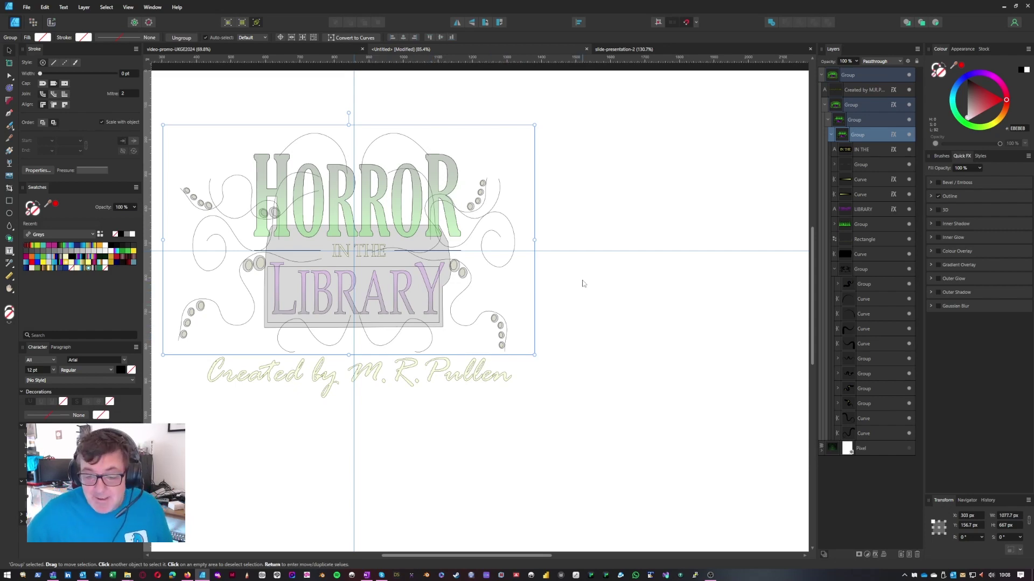
pyautogui.click(542, 277)
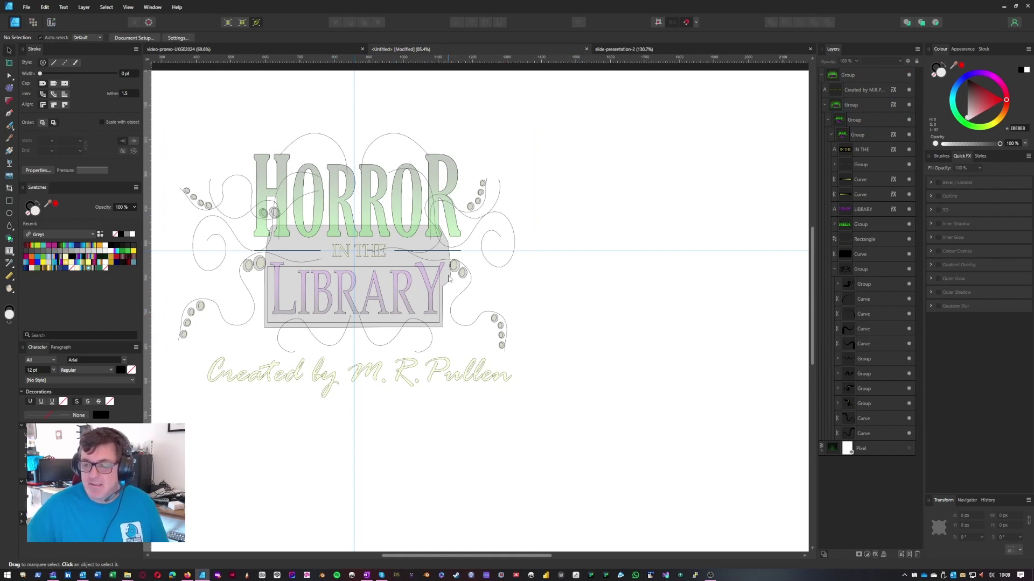
pyautogui.click(454, 226)
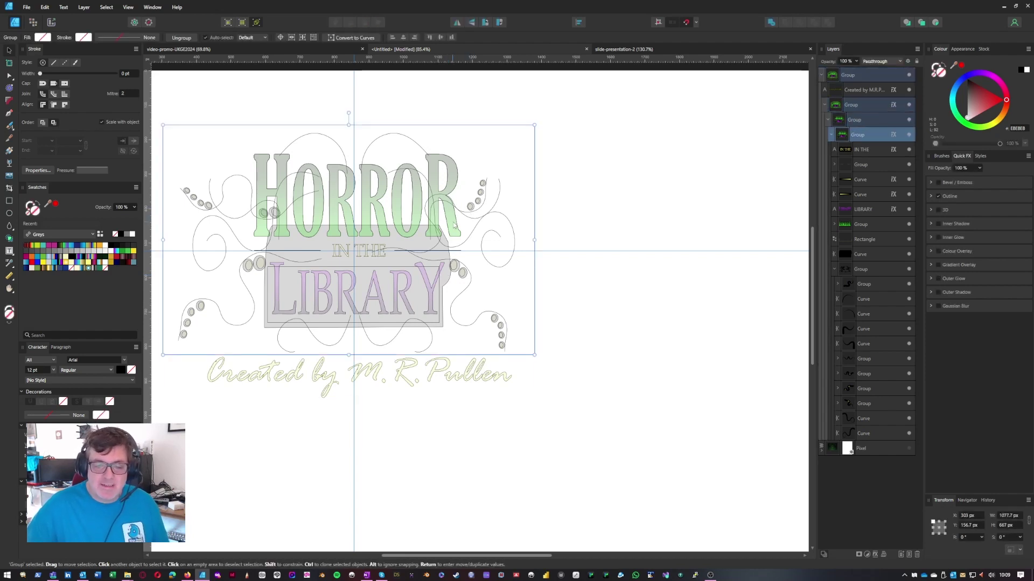
# - Pull the HORROR lettering group out to the right of the logo in full-colour view
pyautogui.doubleClick(454, 226)
pyautogui.moveTo(453, 227); pyautogui.dragTo(746, 192)
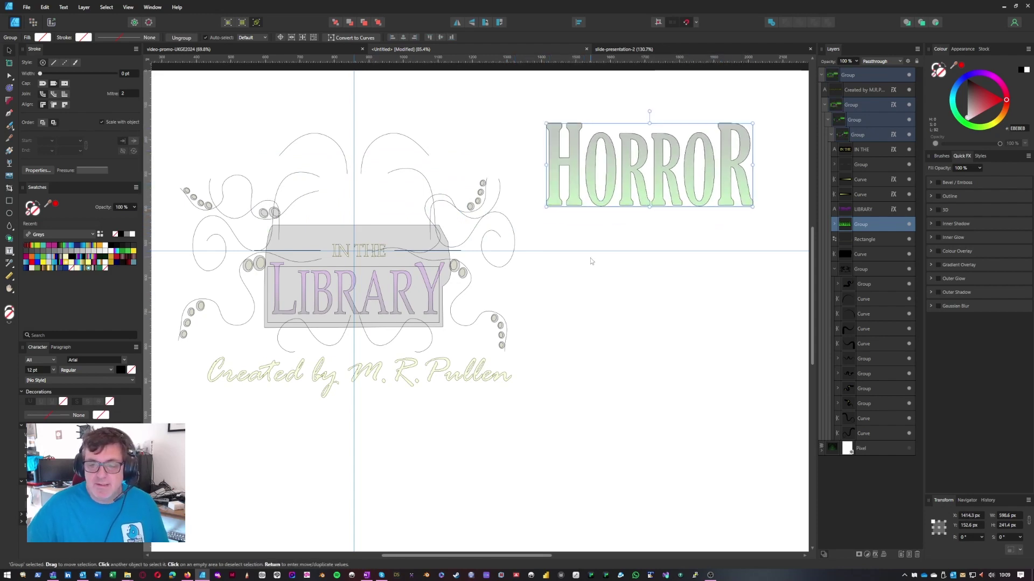
pyautogui.click(258, 22)
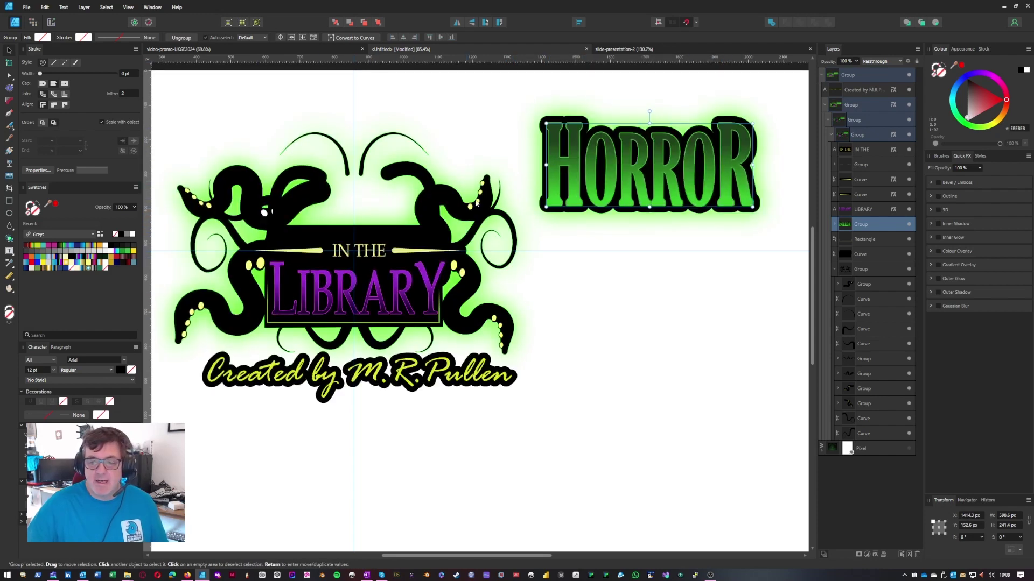
pyautogui.moveTo(531, 216); pyautogui.dragTo(389, 235)
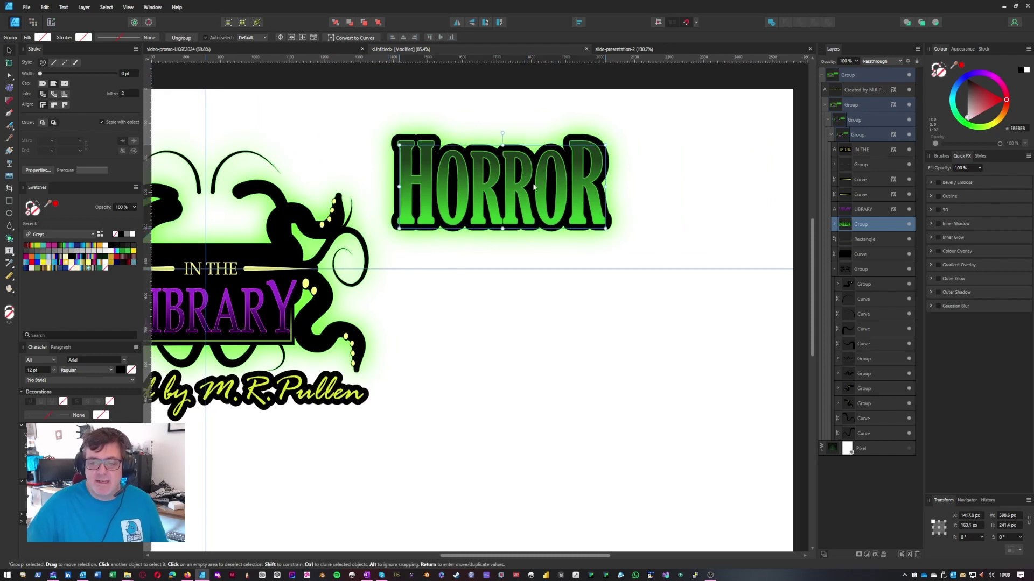
pyautogui.moveTo(526, 171); pyautogui.dragTo(573, 218)
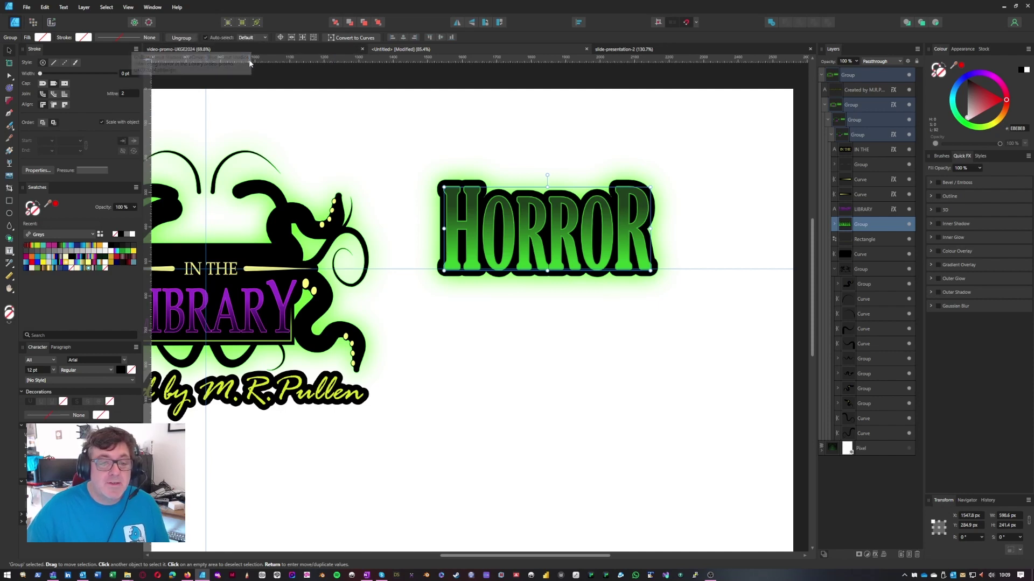
# - Toggle wireframe view on and off, then expand the HORROR group to show its two text layers
pyautogui.click(257, 22)
pyautogui.click(258, 23)
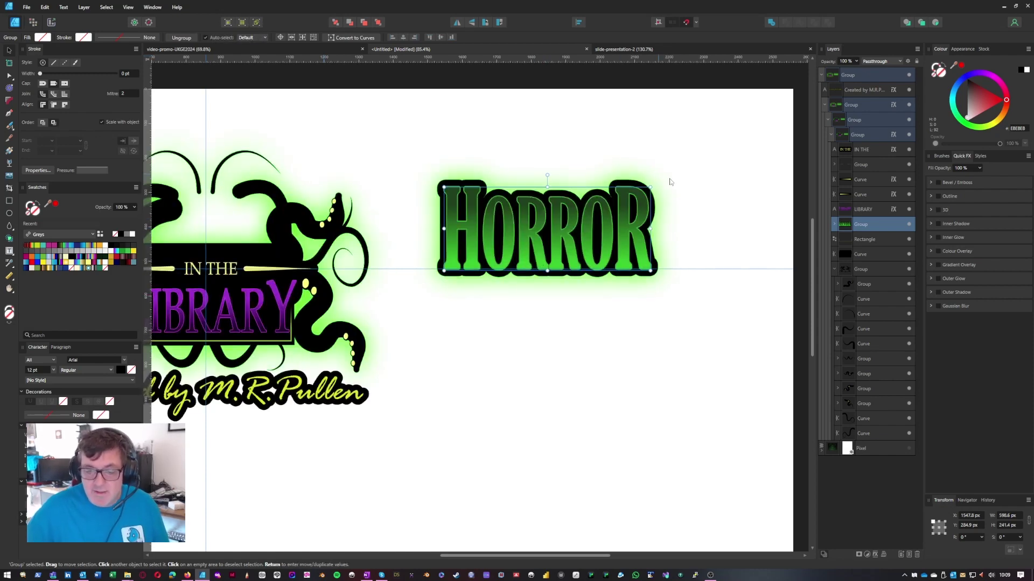
pyautogui.click(835, 224)
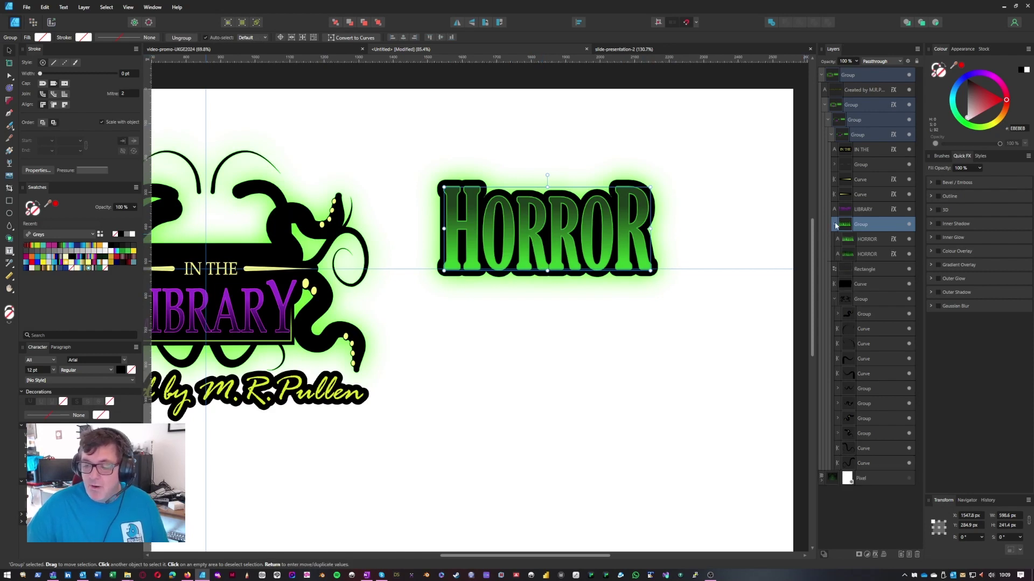
pyautogui.click(858, 240)
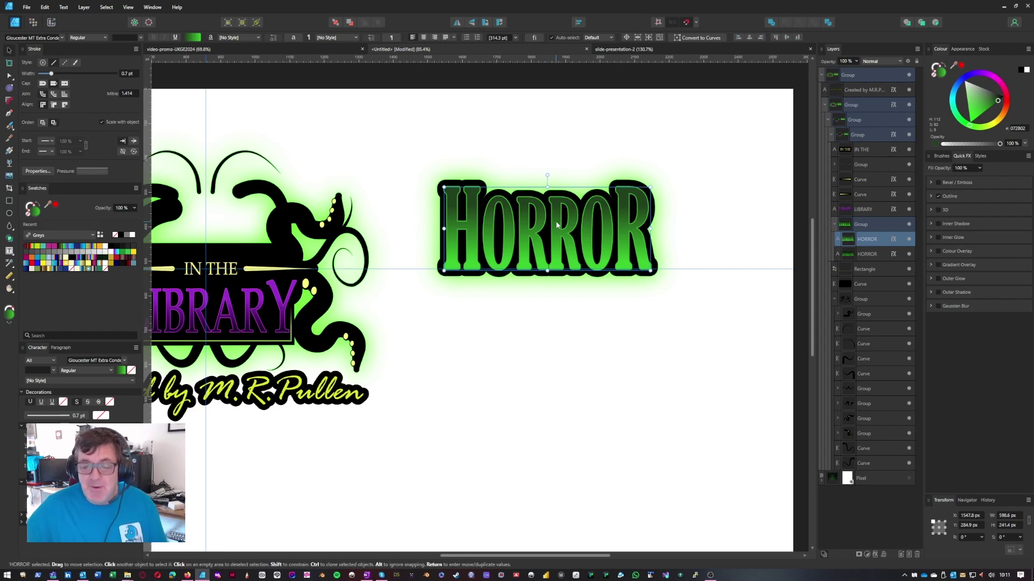
pyautogui.scroll(5, 565, 228)
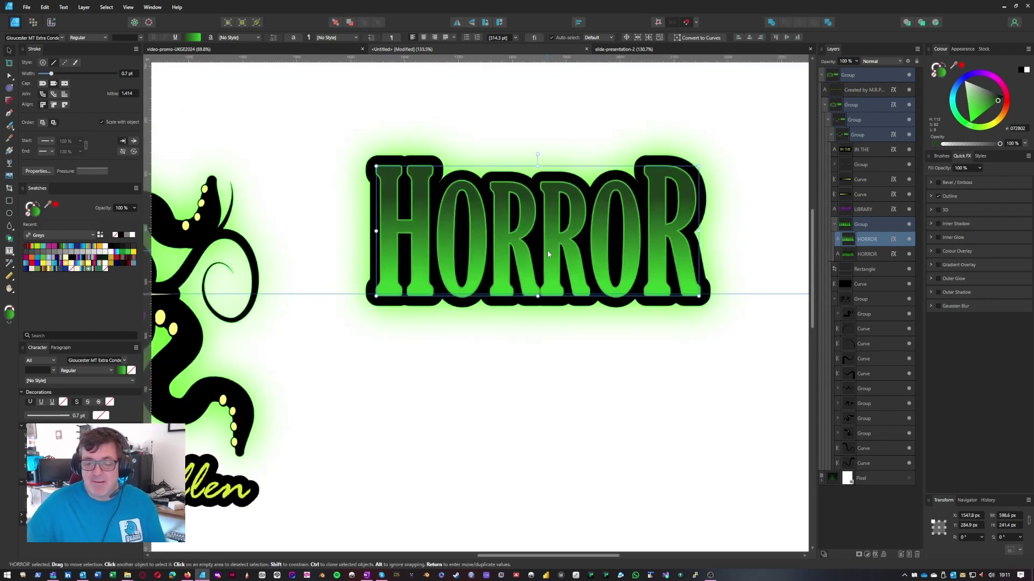
pyautogui.doubleClick(547, 251)
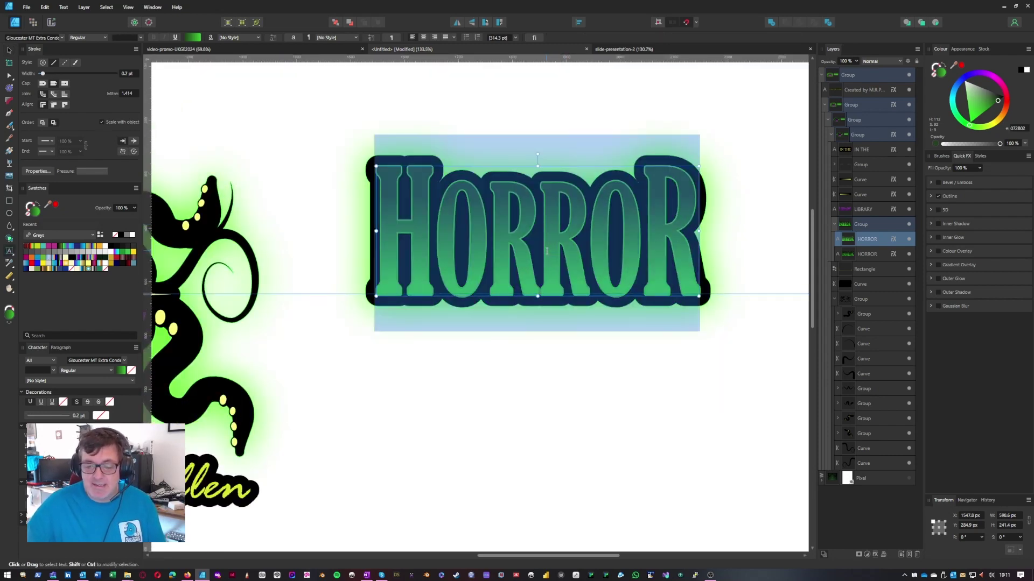
pyautogui.click(539, 251)
pyautogui.moveTo(434, 253); pyautogui.dragTo(596, 259)
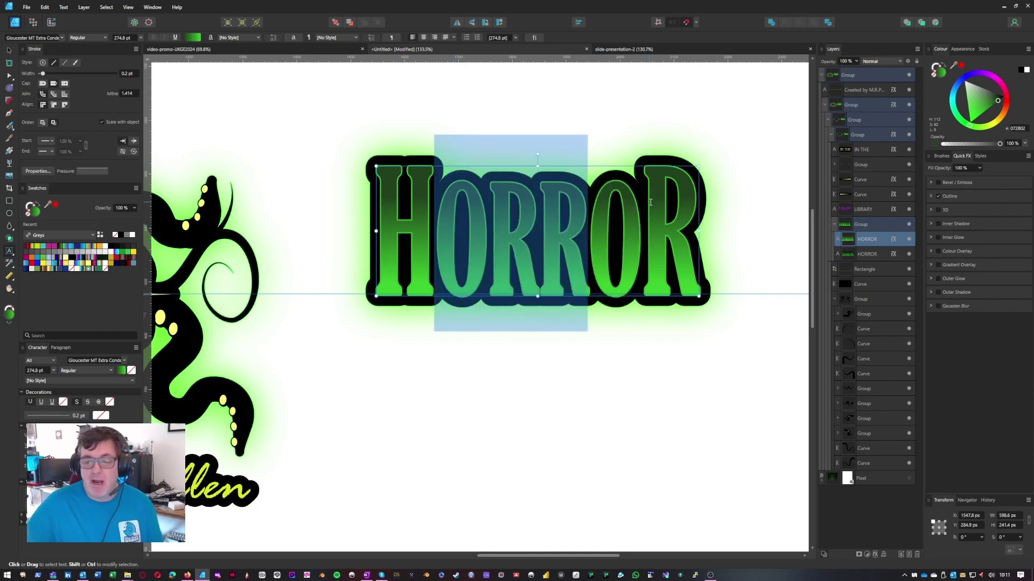
pyautogui.click(500, 216)
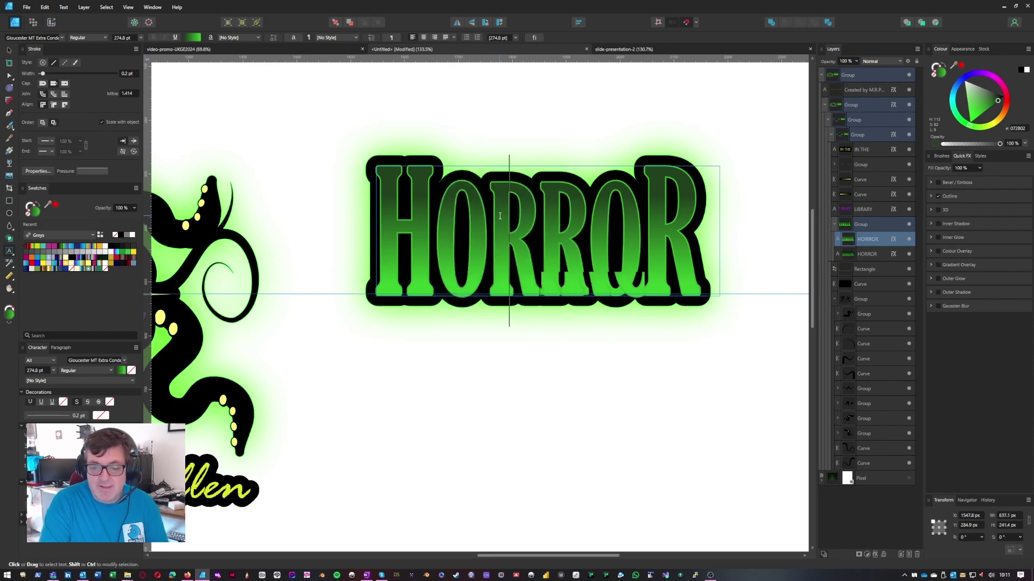
pyautogui.write('llkfgj')
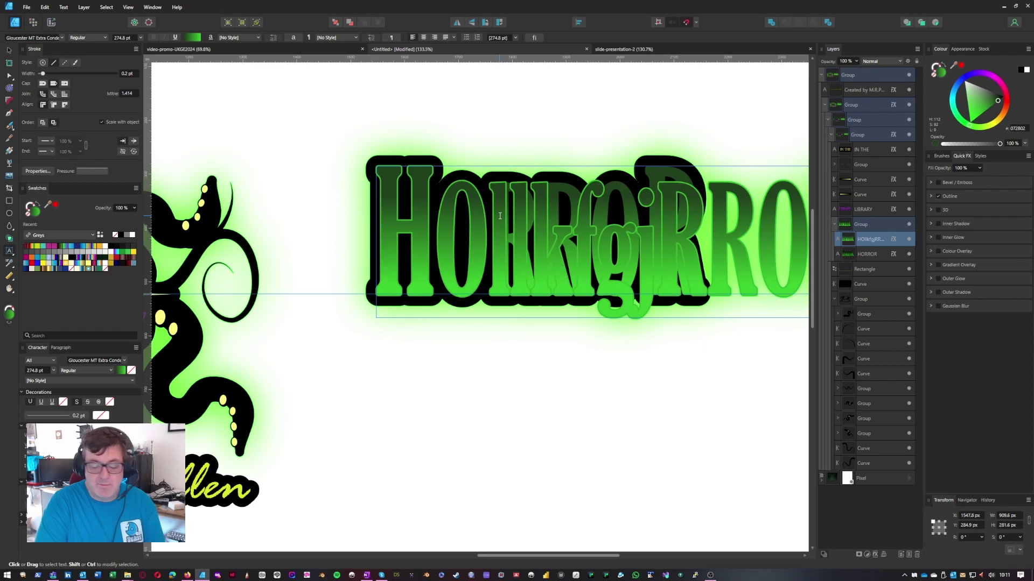
pyautogui.press('BackSpace')
pyautogui.press('BackSpace')
pyautogui.press('BackSpace')
pyautogui.press('BackSpace')
pyautogui.press('BackSpace')
pyautogui.press('BackSpace')
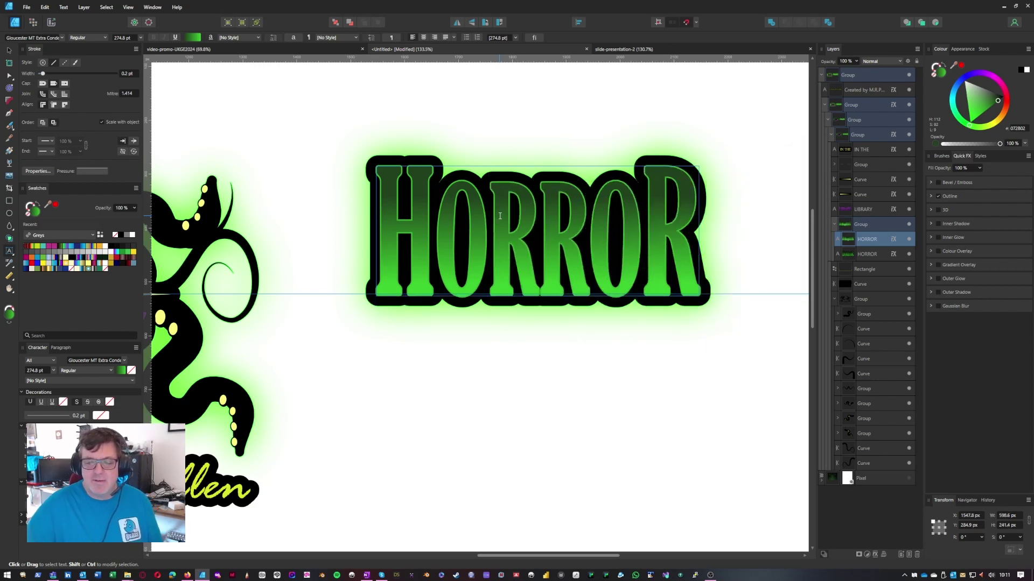
pyautogui.press('Escape')
pyautogui.click(8, 51)
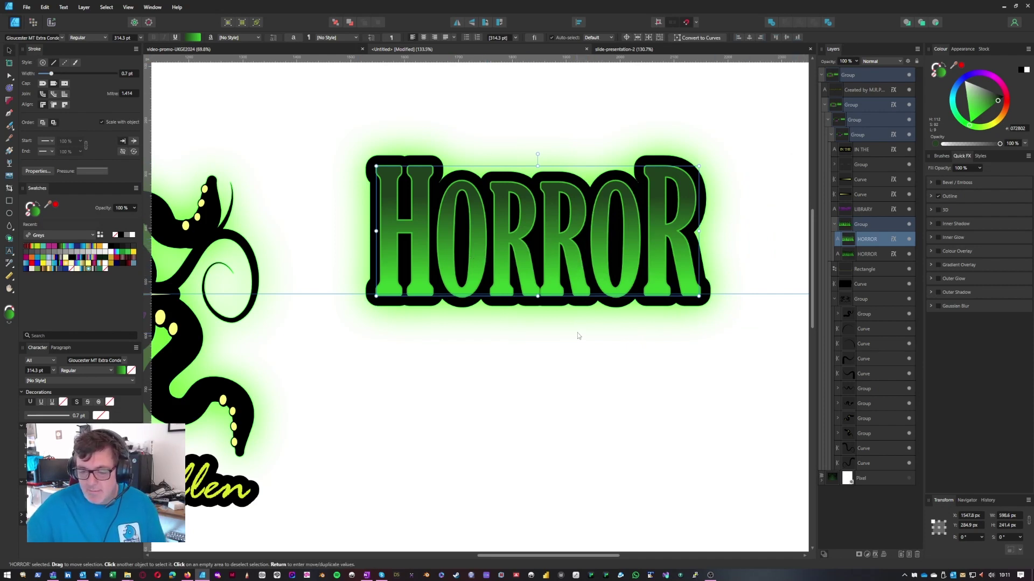
# - Toggle visibility of the HORROR group, the black-outlined copy and the green text to compare them
pyautogui.moveTo(593, 323); pyautogui.dragTo(699, 325)
pyautogui.click(849, 226)
pyautogui.click(909, 225)
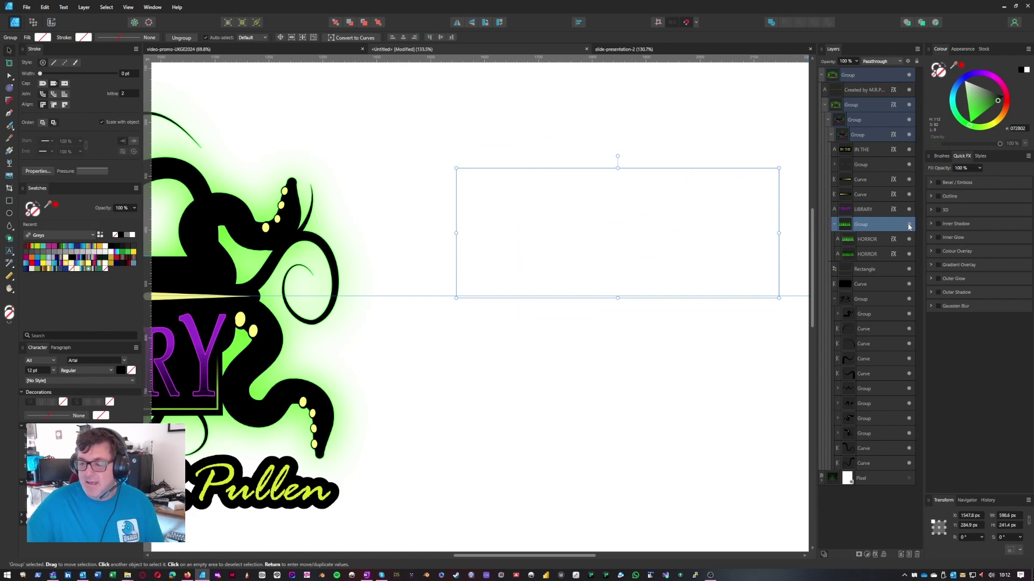
pyautogui.click(909, 225)
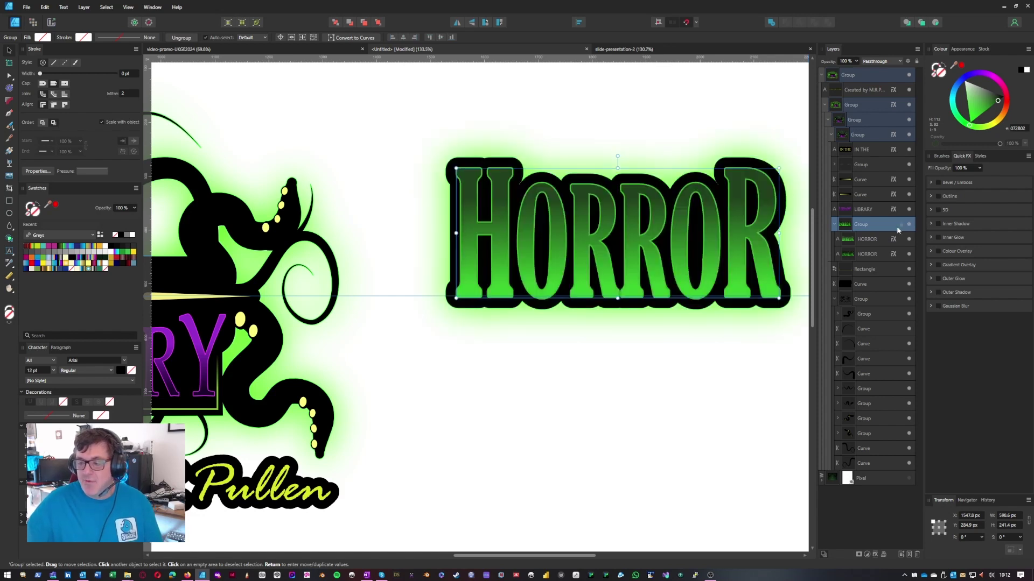
pyautogui.click(908, 254)
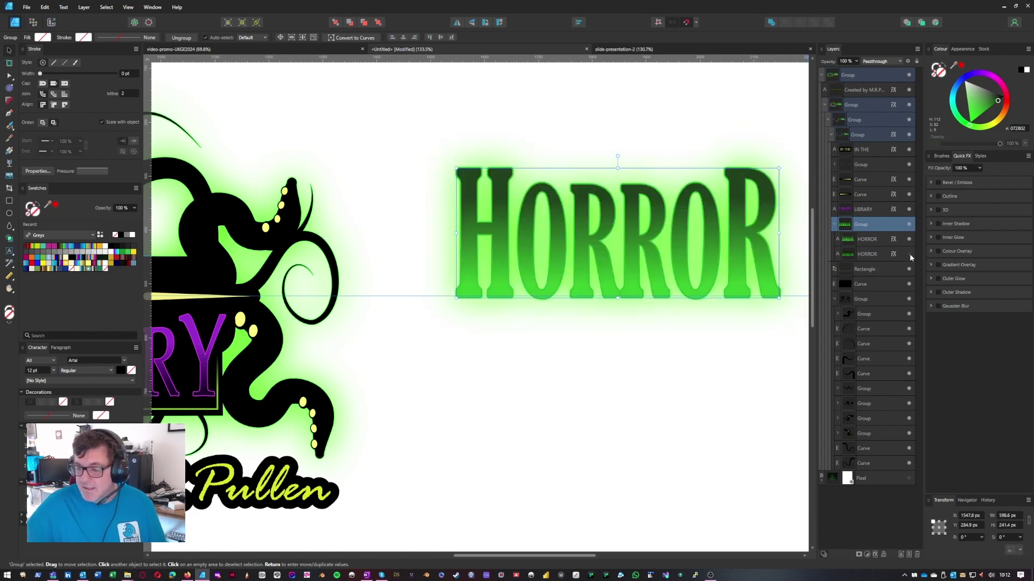
pyautogui.click(909, 238)
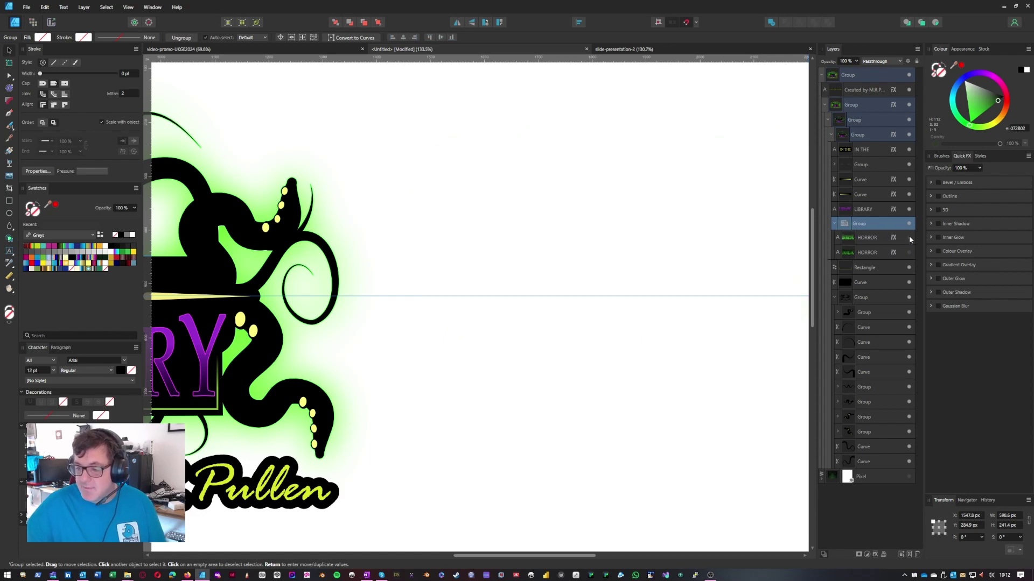
pyautogui.click(909, 237)
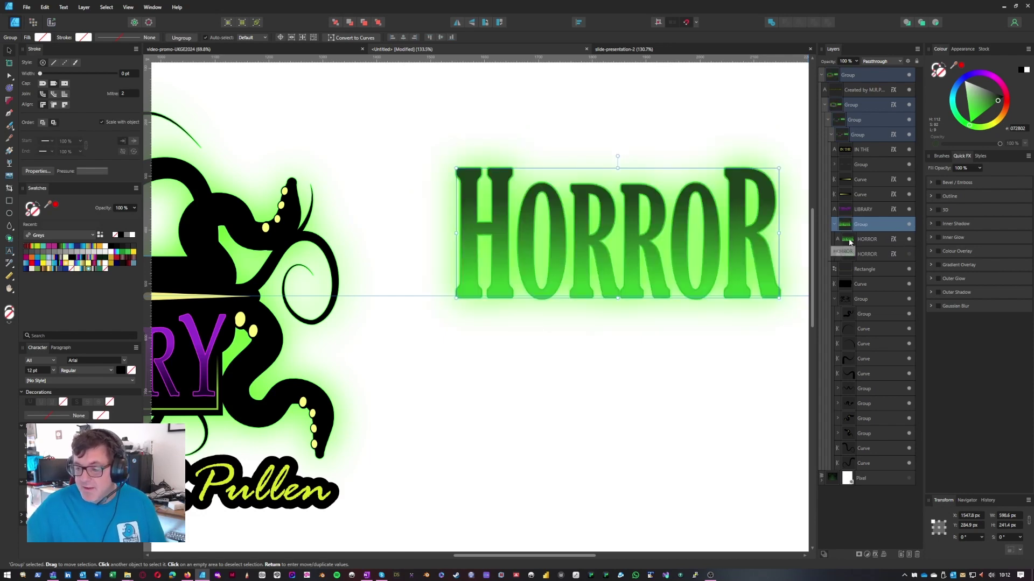
# - Re-show the black-outlined HORROR copy and toggle the top HORROR layer to compare with and without it
pyautogui.click(896, 238)
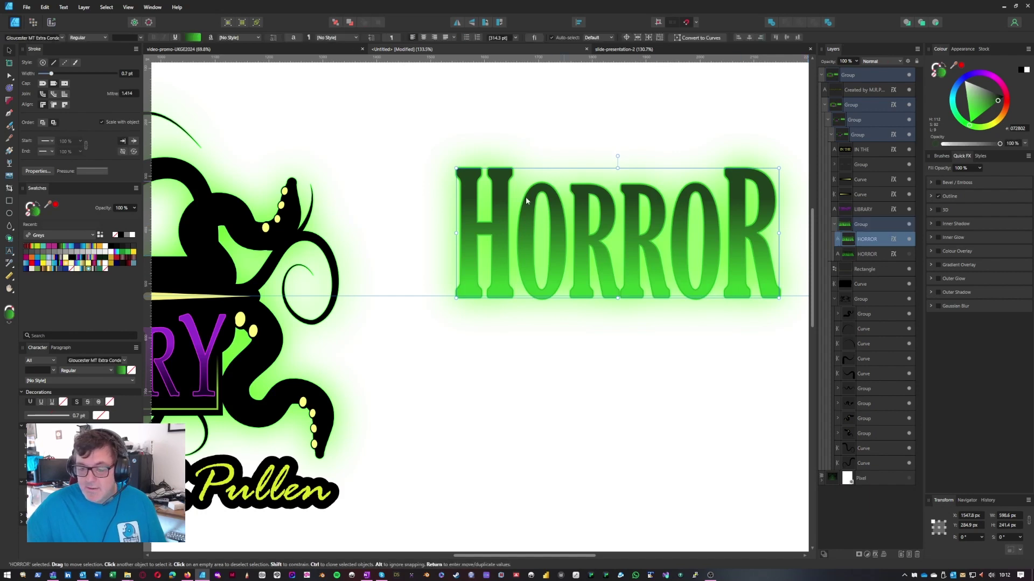
pyautogui.click(908, 255)
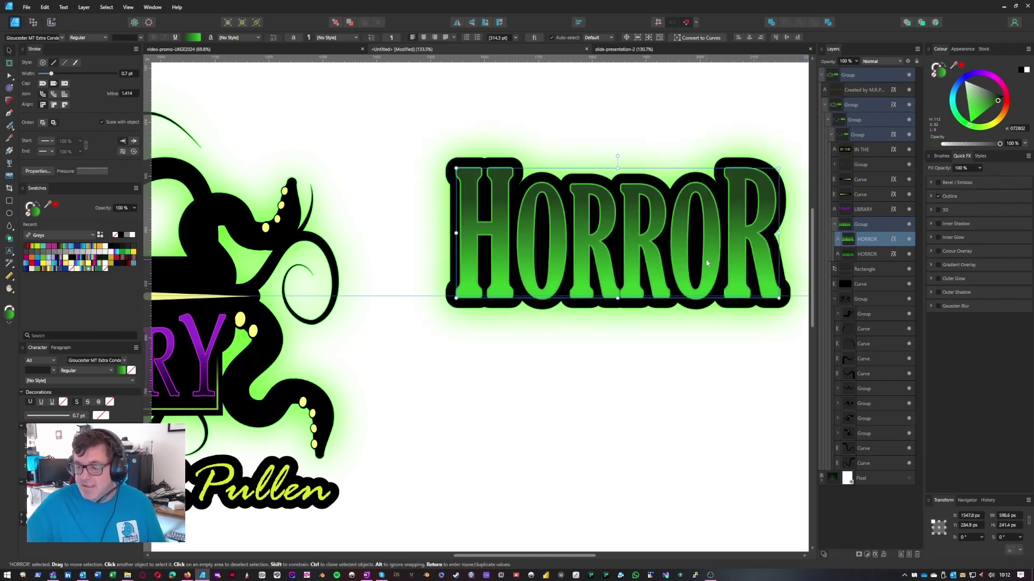
pyautogui.click(909, 240)
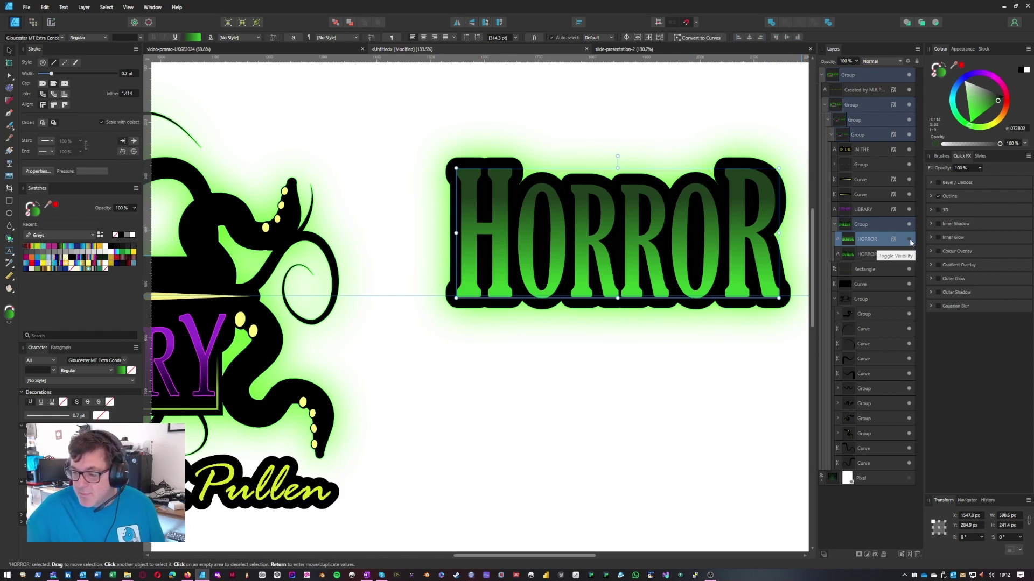
pyautogui.click(910, 243)
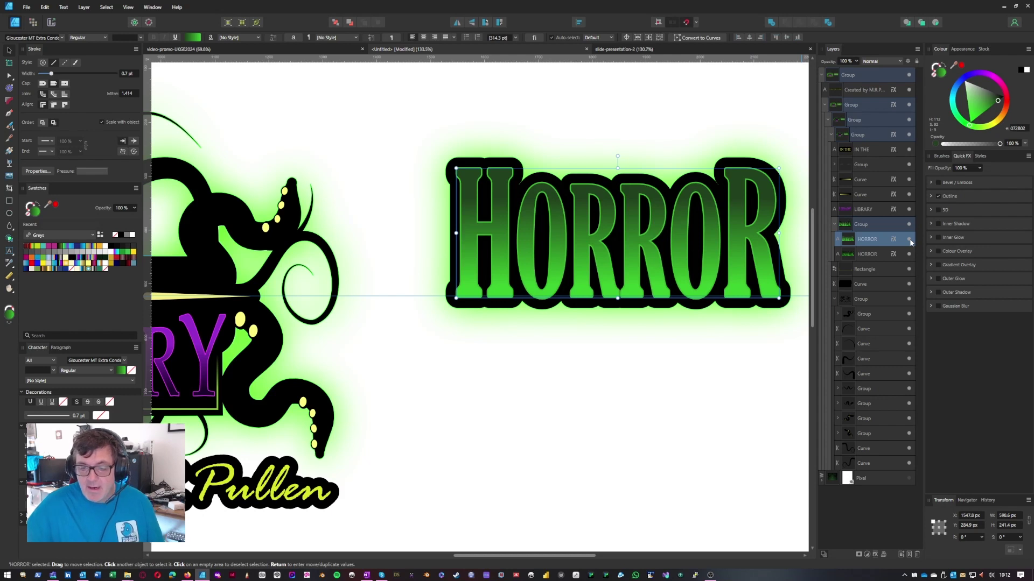
pyautogui.click(910, 242)
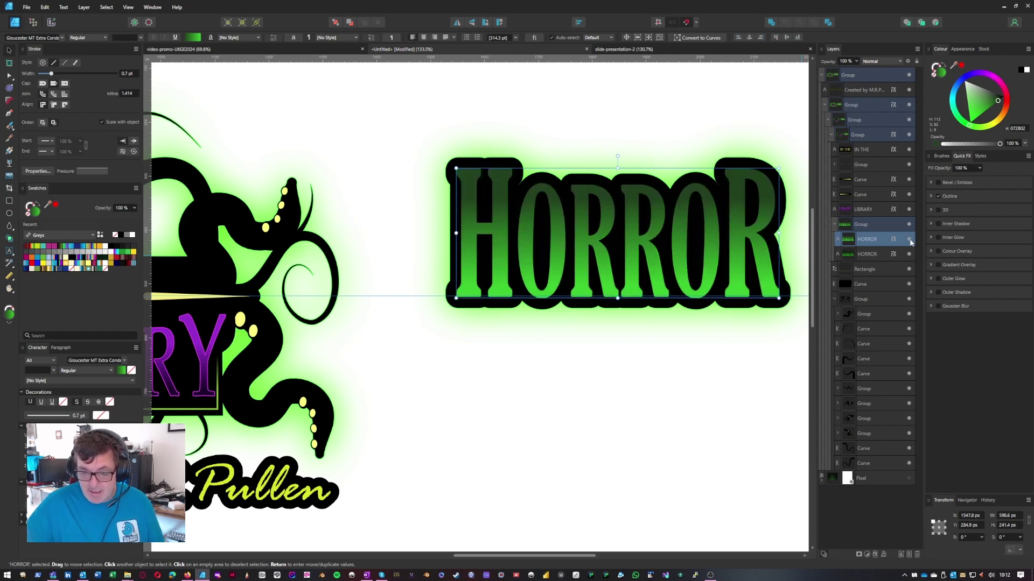
pyautogui.click(910, 243)
pyautogui.click(910, 243)
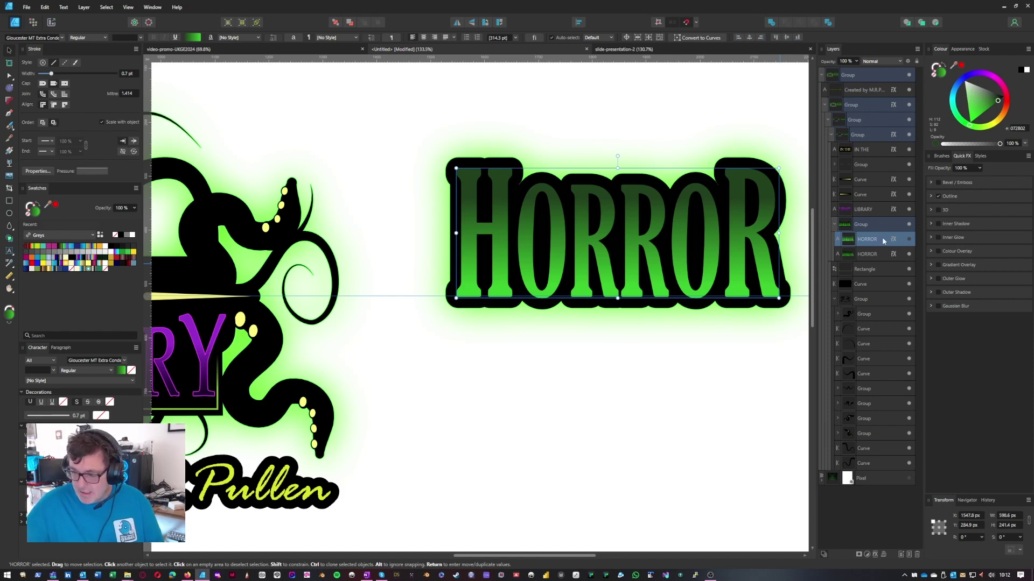
# - Widen the top HORROR layer's Outline effect radius to 3.2 px
pyautogui.click(894, 240)
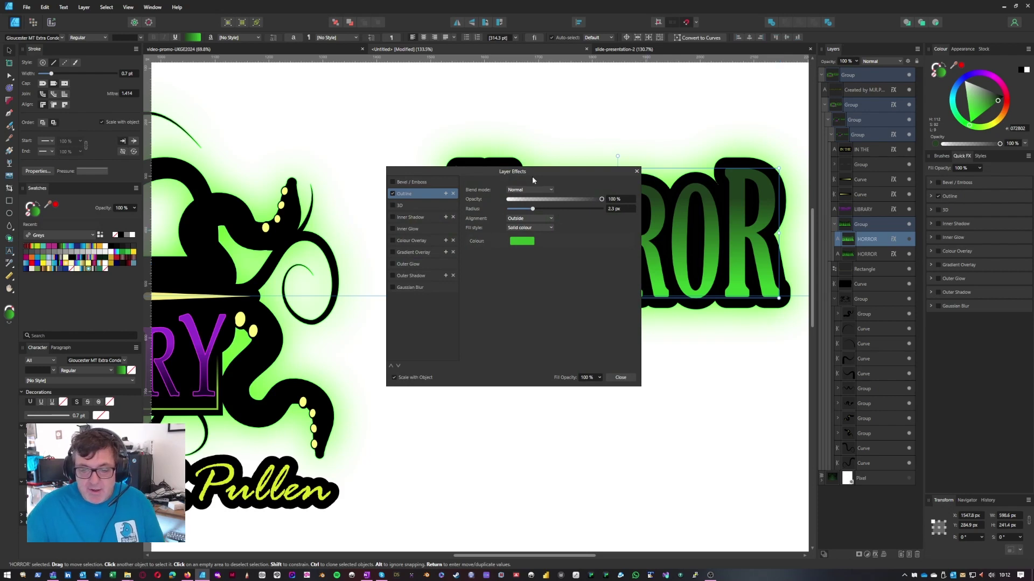
pyautogui.moveTo(538, 173); pyautogui.dragTo(334, 183)
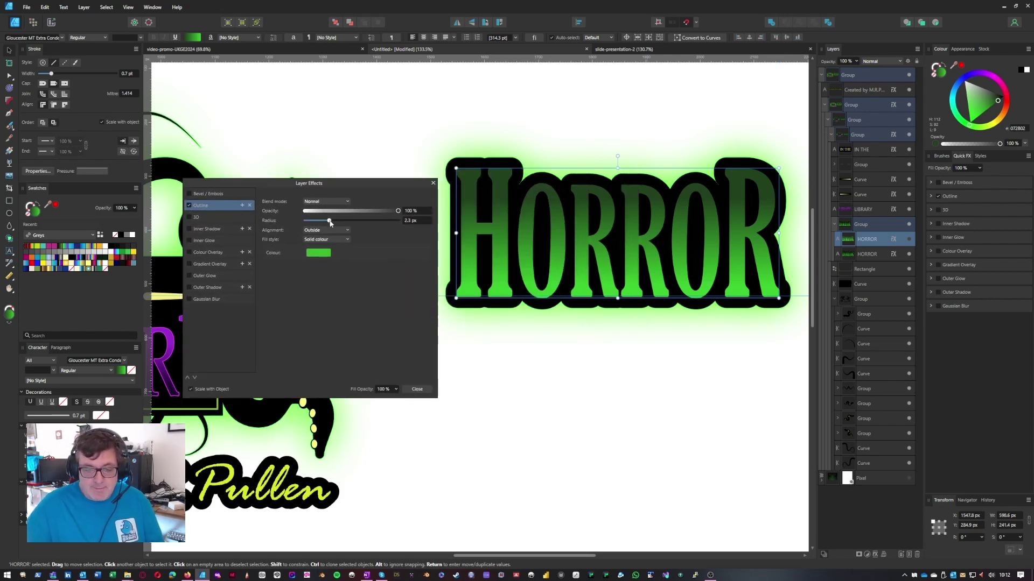
pyautogui.moveTo(334, 220); pyautogui.dragTo(333, 221)
pyautogui.click(417, 389)
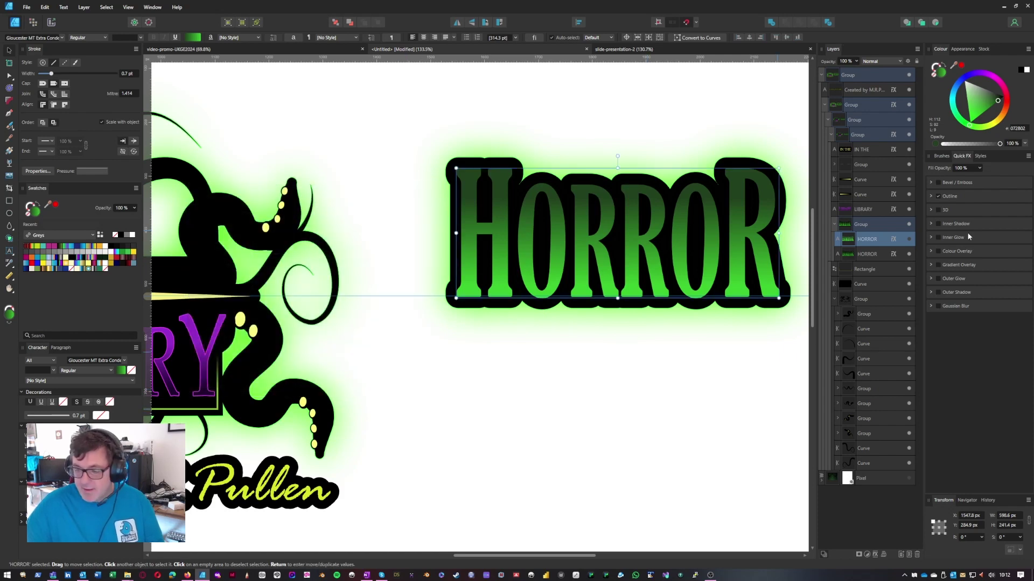
# - Turn off the Outline effect on the second HORROR copy
pyautogui.click(893, 254)
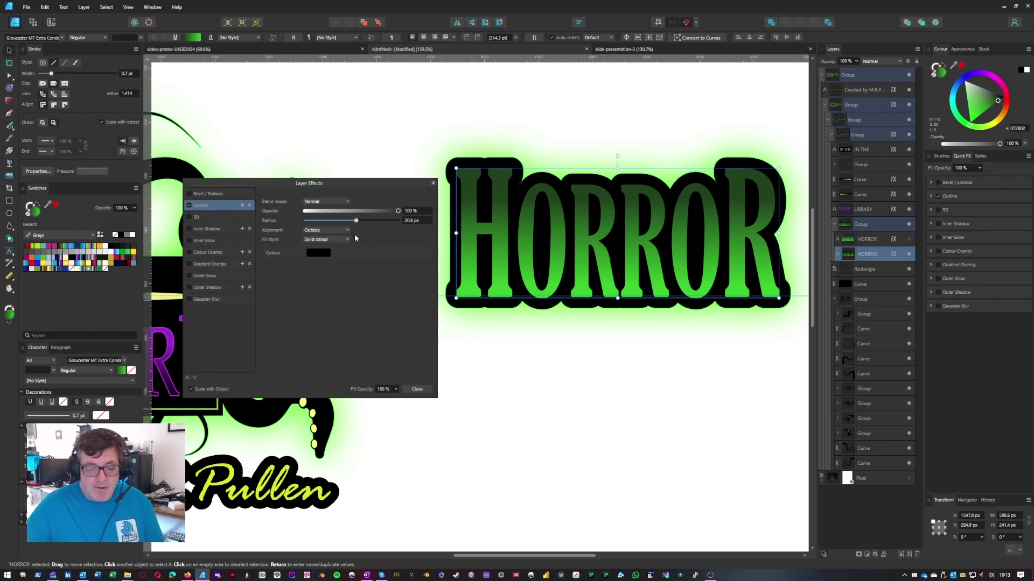
pyautogui.moveTo(356, 221)
pyautogui.mouseDown()
pyautogui.moveTo(331, 222)
pyautogui.moveTo(359, 222)
pyautogui.moveTo(335, 225)
pyautogui.moveTo(348, 227)
pyautogui.mouseUp()
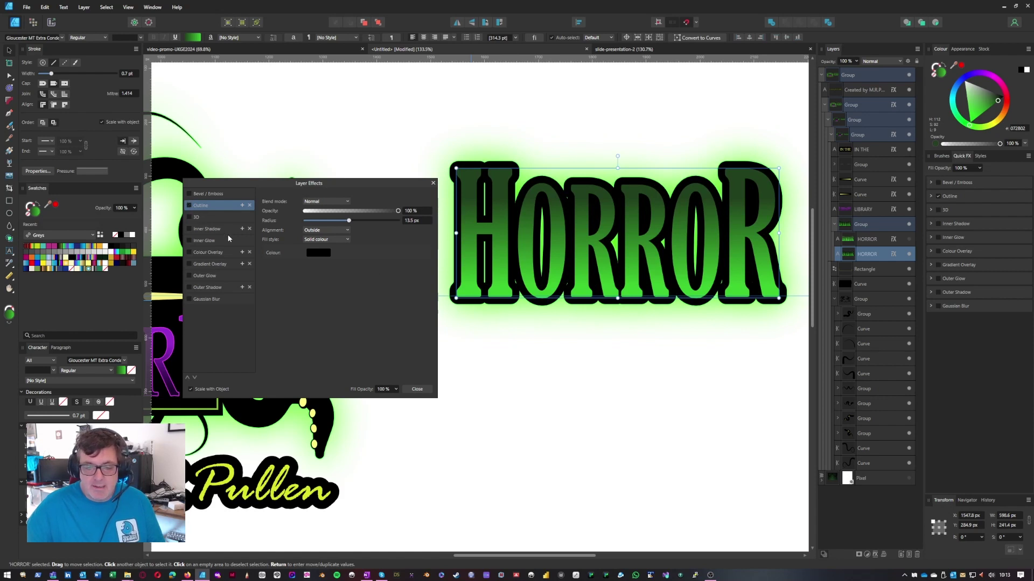
pyautogui.click(188, 206)
# - Give the lower HORROR copy a black stroke 19 pt wide
pyautogui.click(417, 389)
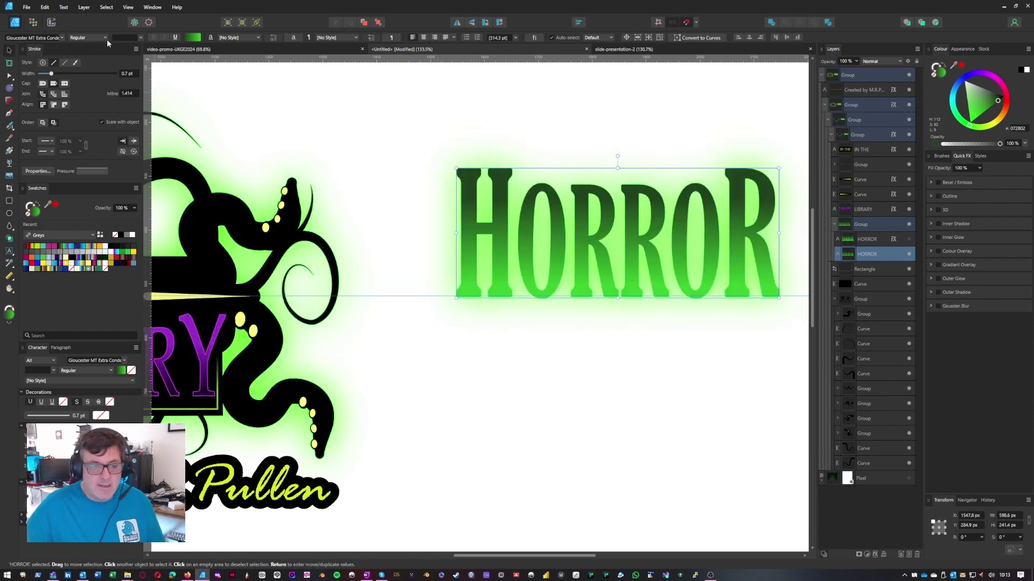
pyautogui.moveTo(51, 74); pyautogui.dragTo(80, 79)
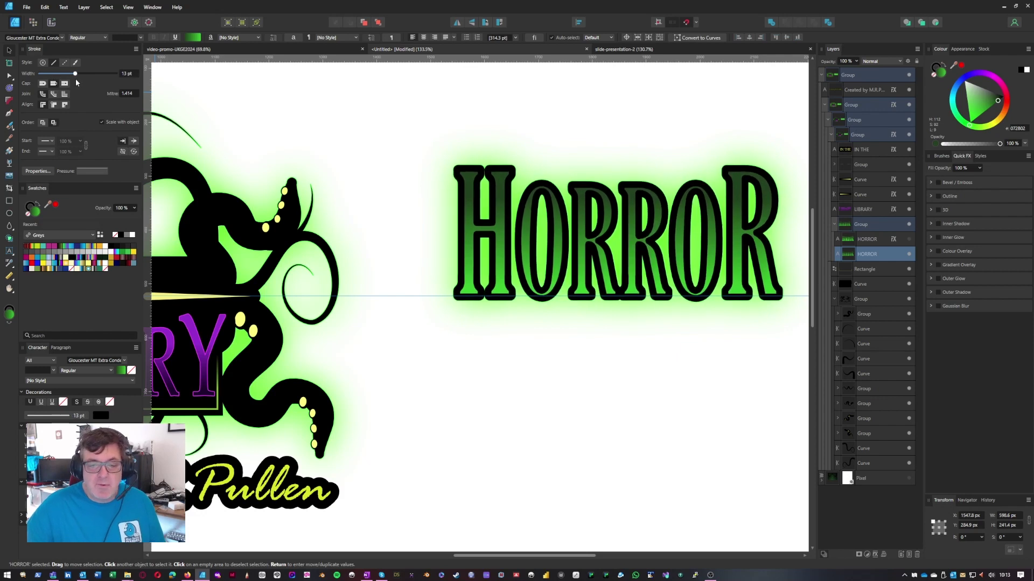
pyautogui.moveTo(80, 80); pyautogui.dragTo(80, 80)
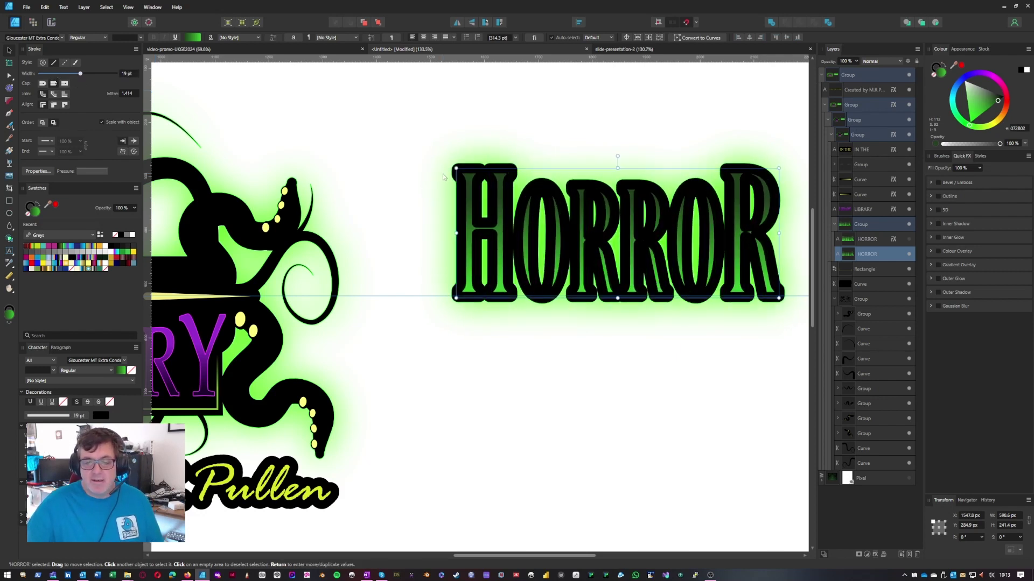
pyautogui.click(935, 78)
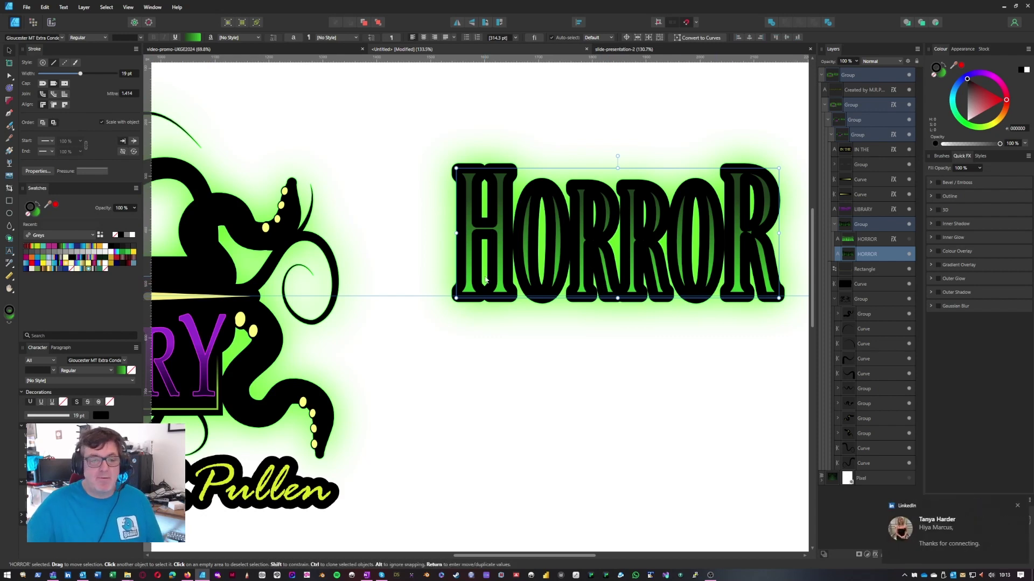
pyautogui.click(1016, 506)
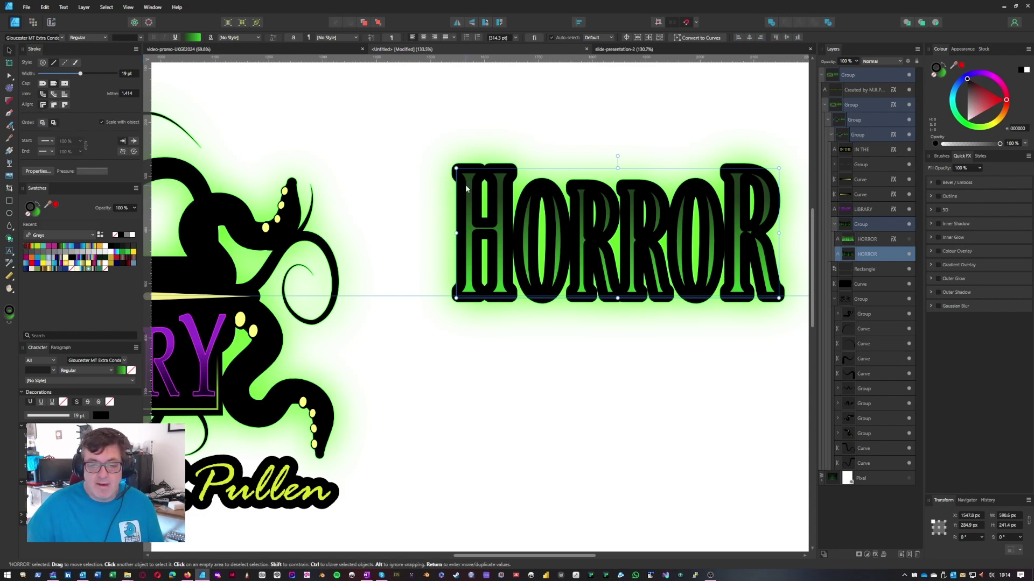
# - Align the HORROR black stroke outside the letters and thin it to 13.4 pt
pyautogui.scroll(5, 465, 185)
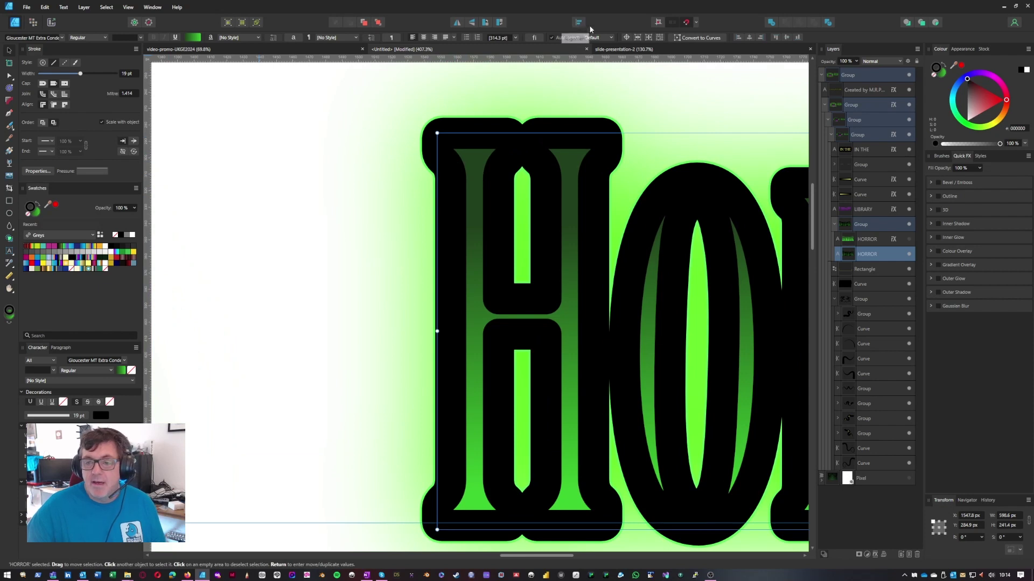
pyautogui.click(257, 24)
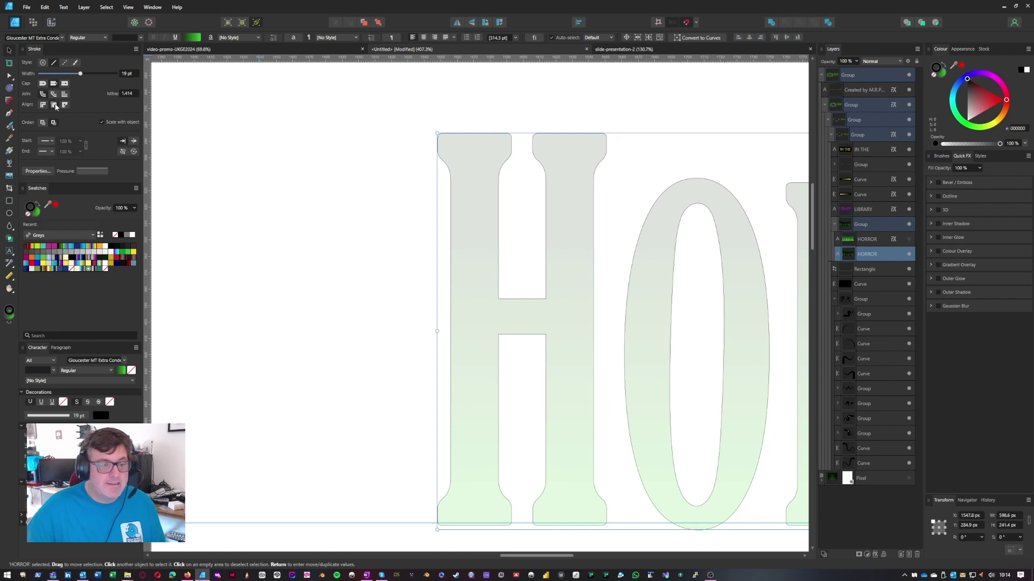
pyautogui.click(257, 22)
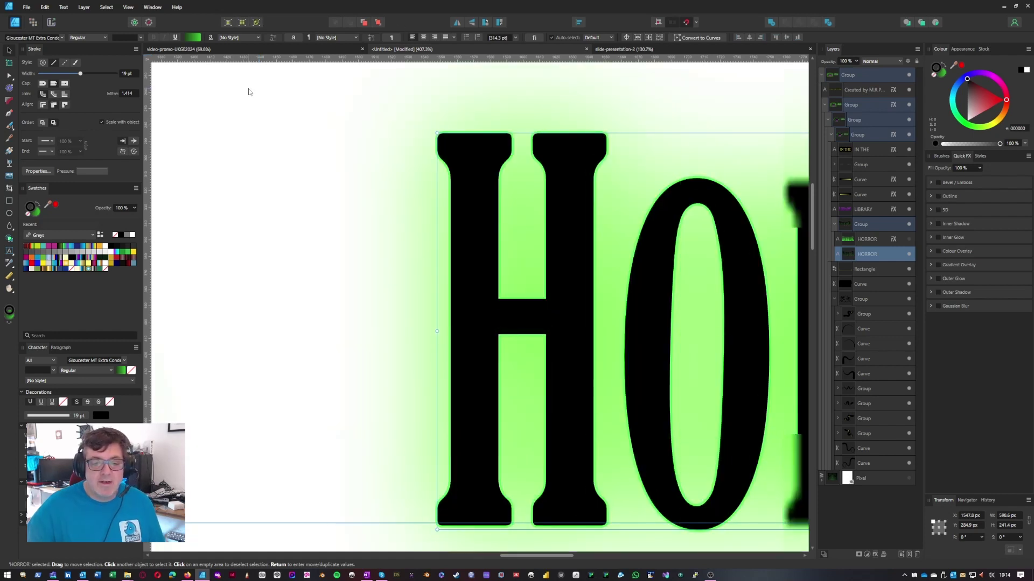
pyautogui.click(64, 105)
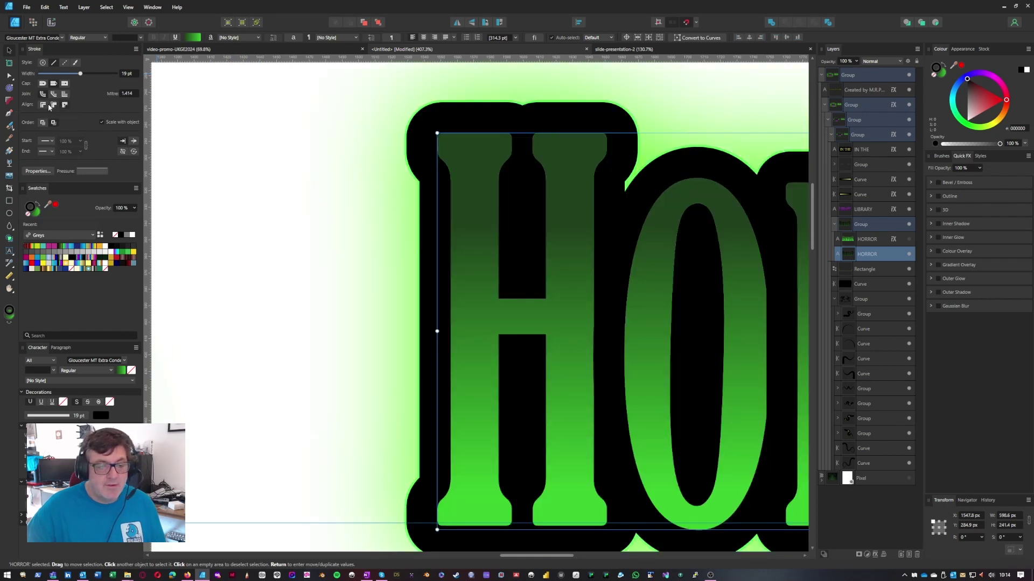
pyautogui.click(44, 106)
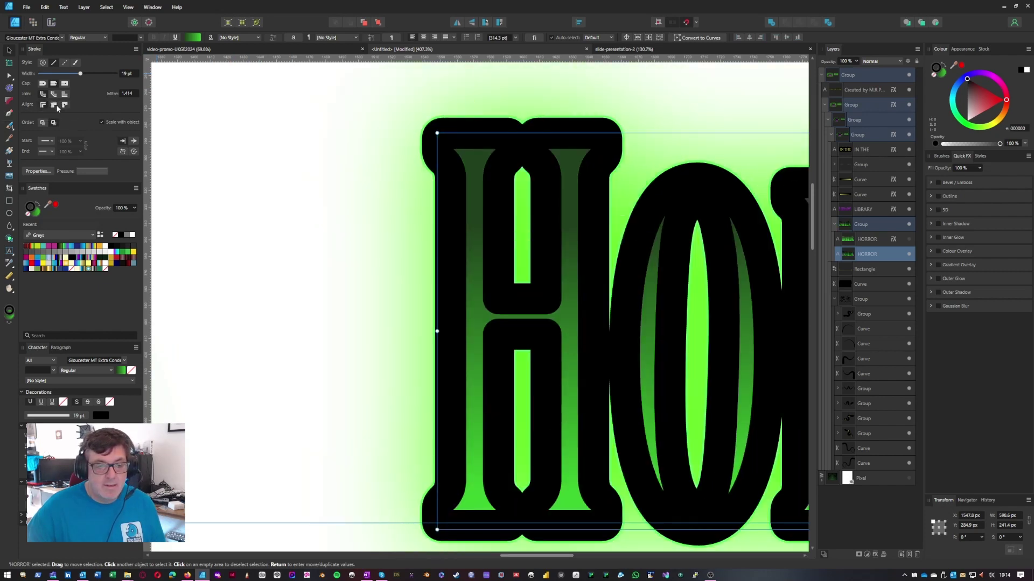
pyautogui.click(54, 105)
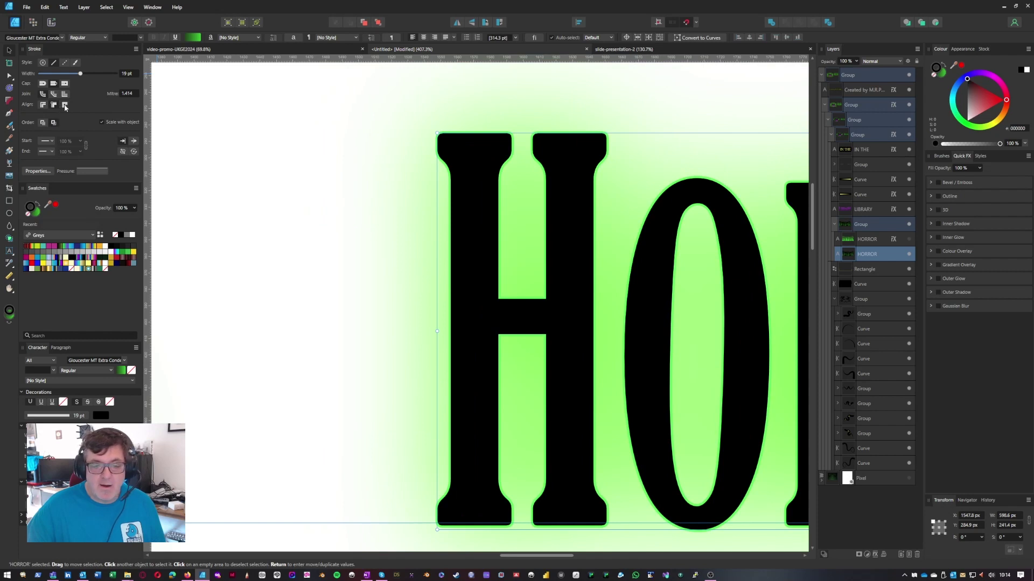
pyautogui.click(64, 105)
pyautogui.moveTo(80, 74); pyautogui.dragTo(75, 75)
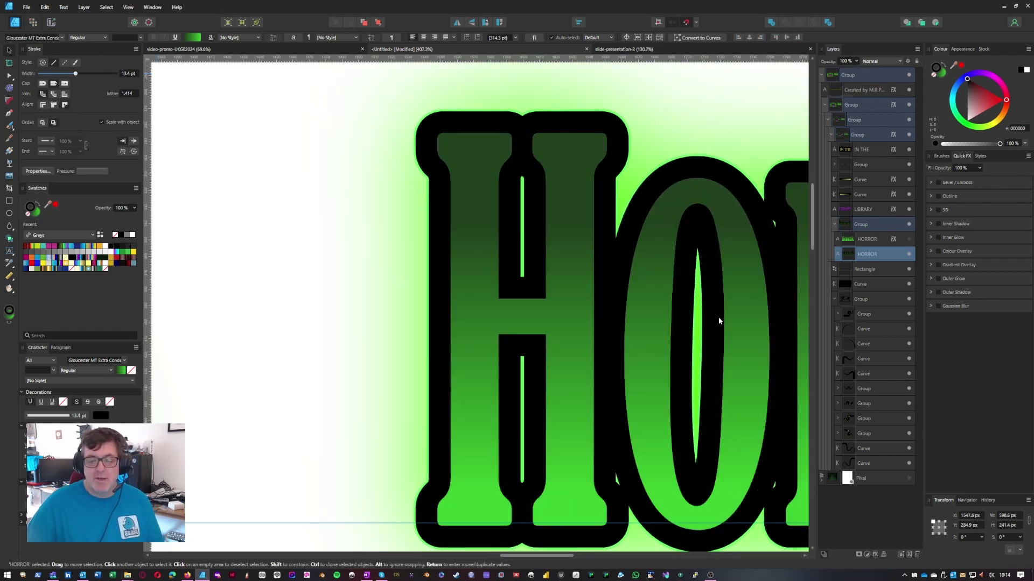
pyautogui.scroll(-6, 593, 322)
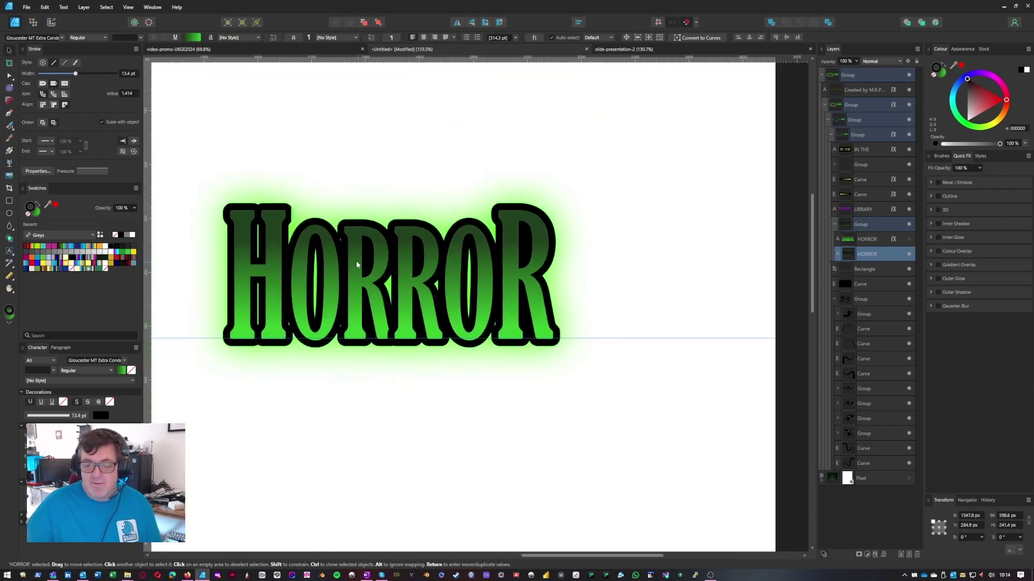
pyautogui.moveTo(357, 261); pyautogui.dragTo(473, 232)
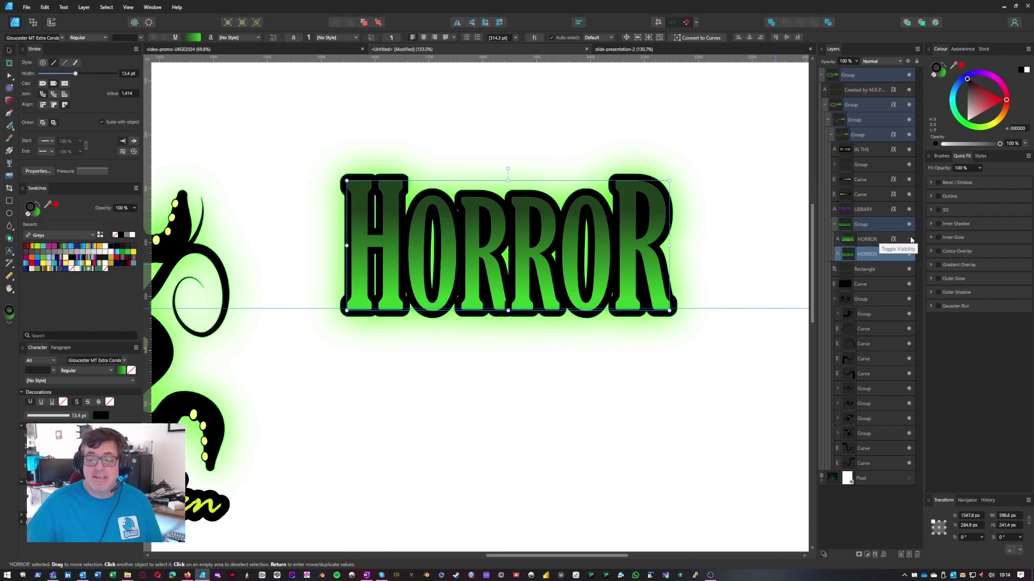
pyautogui.click(910, 240)
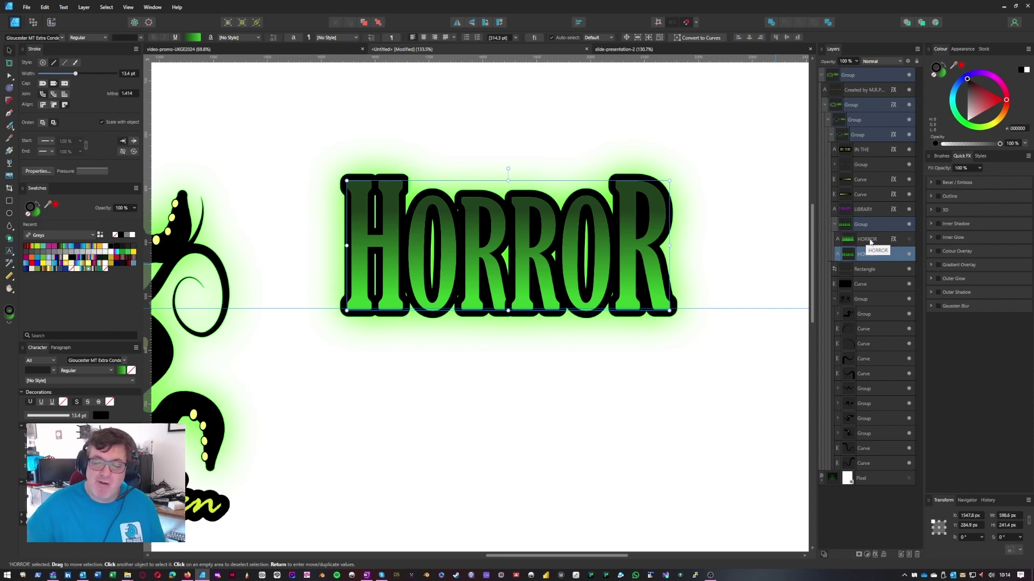
pyautogui.click(870, 240)
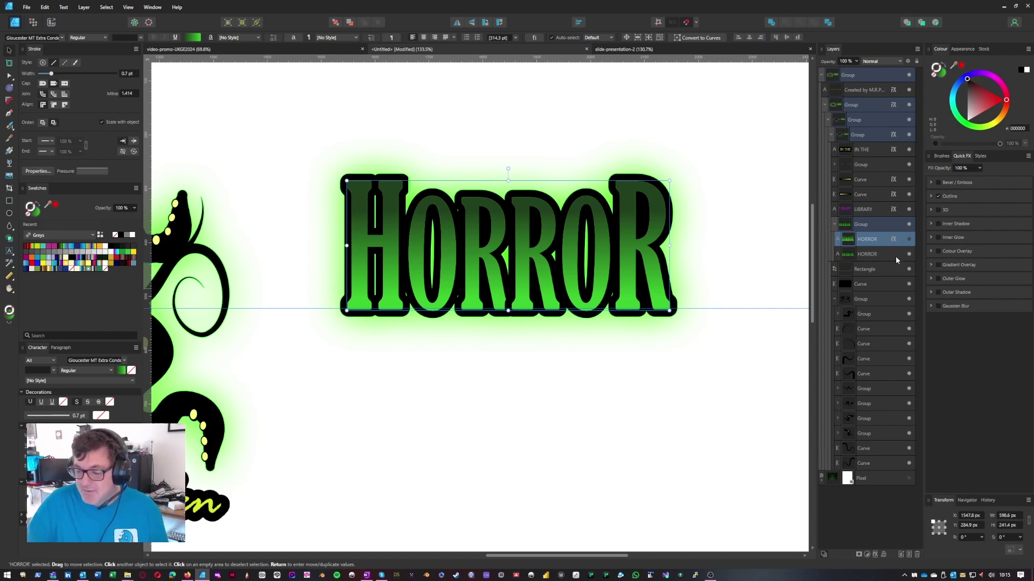
# - Select the lower HORROR copy, then the upper HORROR layer, to review their fill, stroke and glow
pyautogui.click(871, 255)
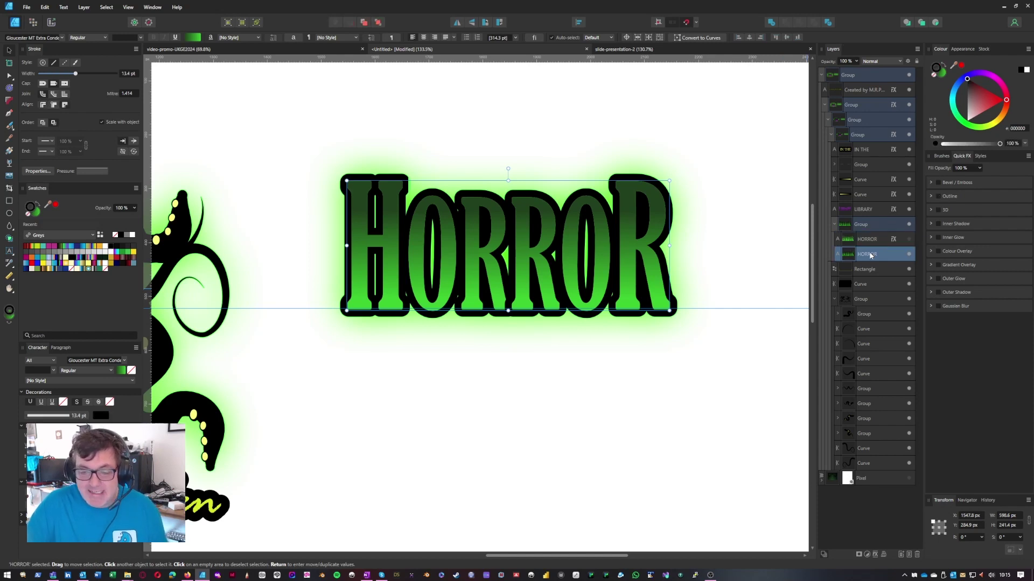
pyautogui.click(871, 239)
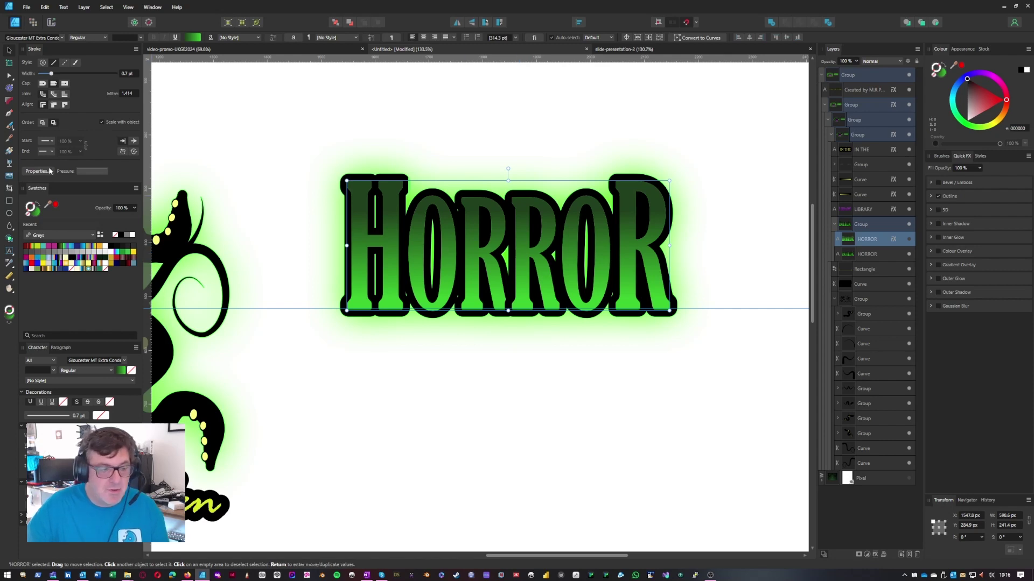
# - With the Gradient Tool, pull the lower HORROR layer's gradient top end downward
pyautogui.press('g')
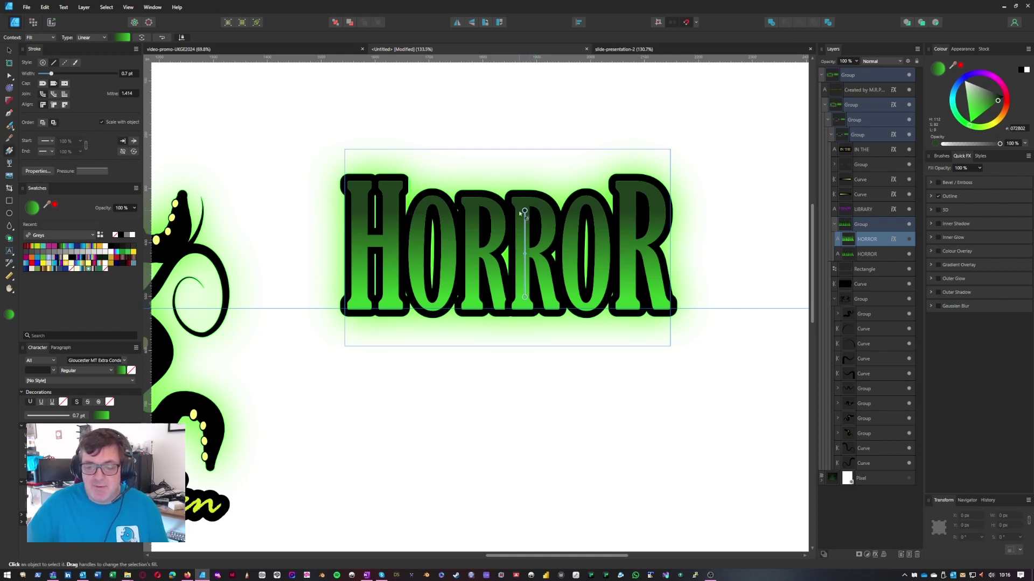
pyautogui.moveTo(525, 209); pyautogui.dragTo(523, 230)
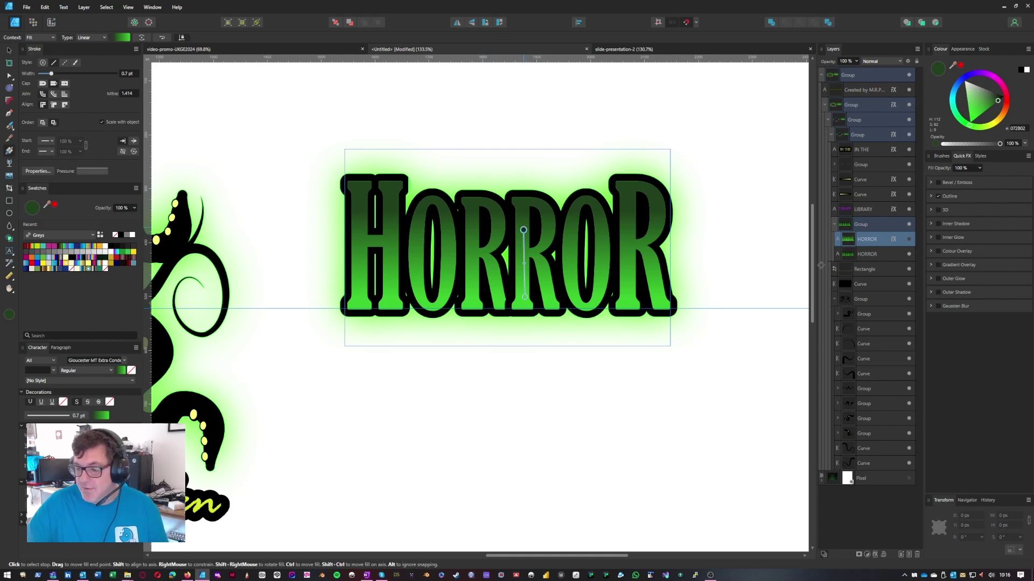
pyautogui.click(858, 257)
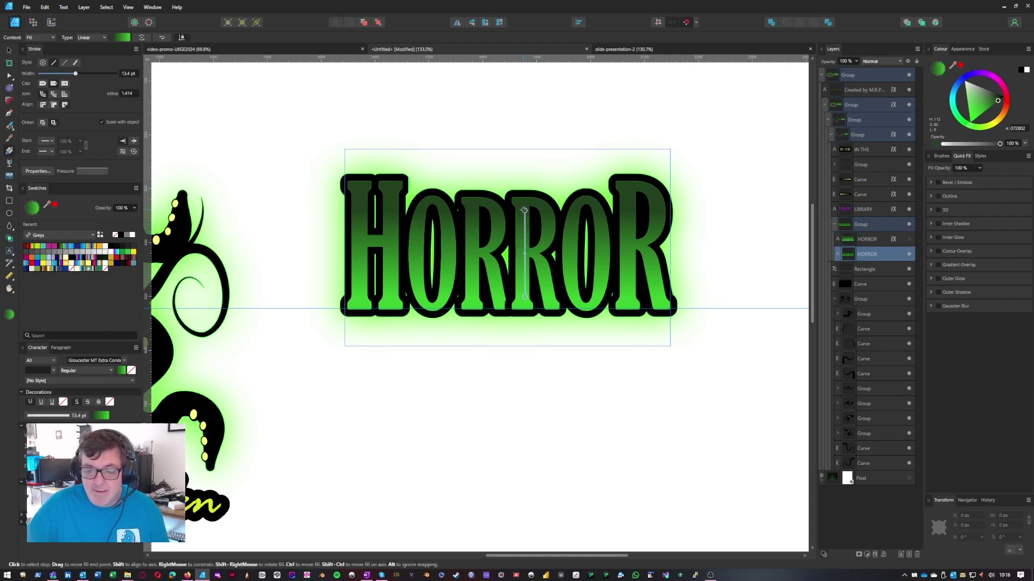
pyautogui.moveTo(523, 211)
pyautogui.mouseDown()
pyautogui.moveTo(518, 277)
pyautogui.moveTo(523, 214)
pyautogui.mouseUp()
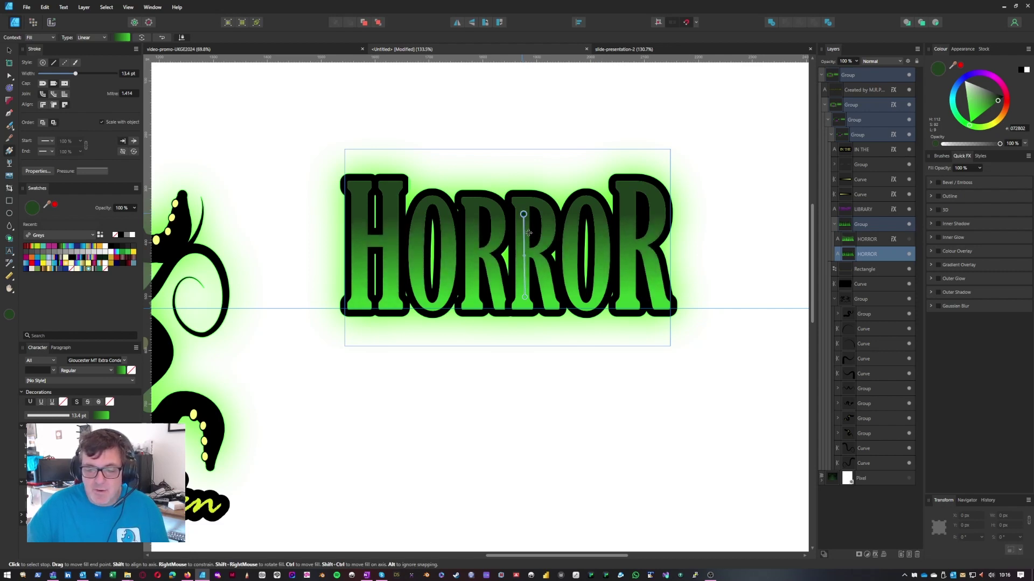
# - Check the dark green 072802 top stop and bright green 3FCB29 bottom stop colours
pyautogui.click(525, 298)
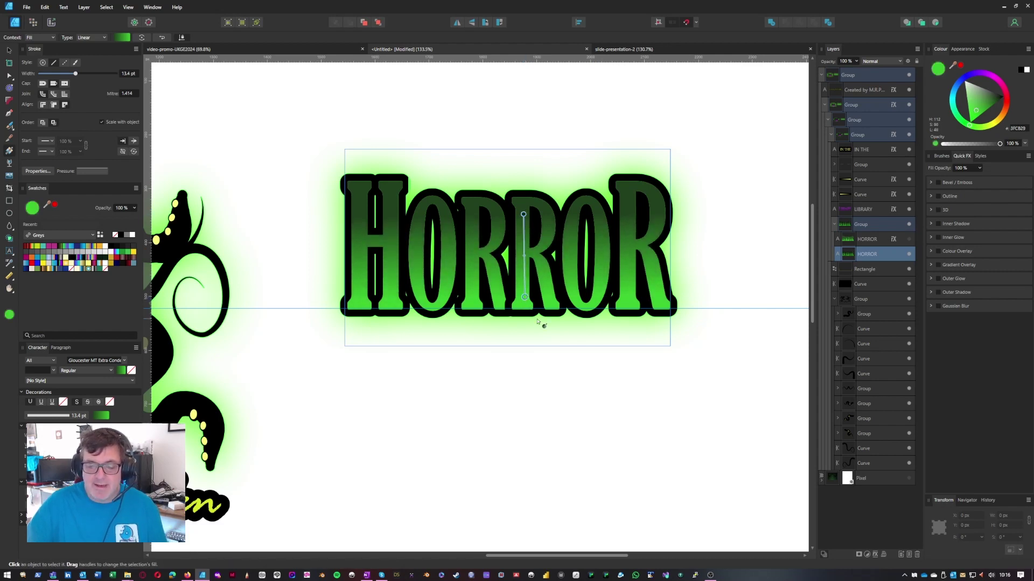
pyautogui.click(523, 215)
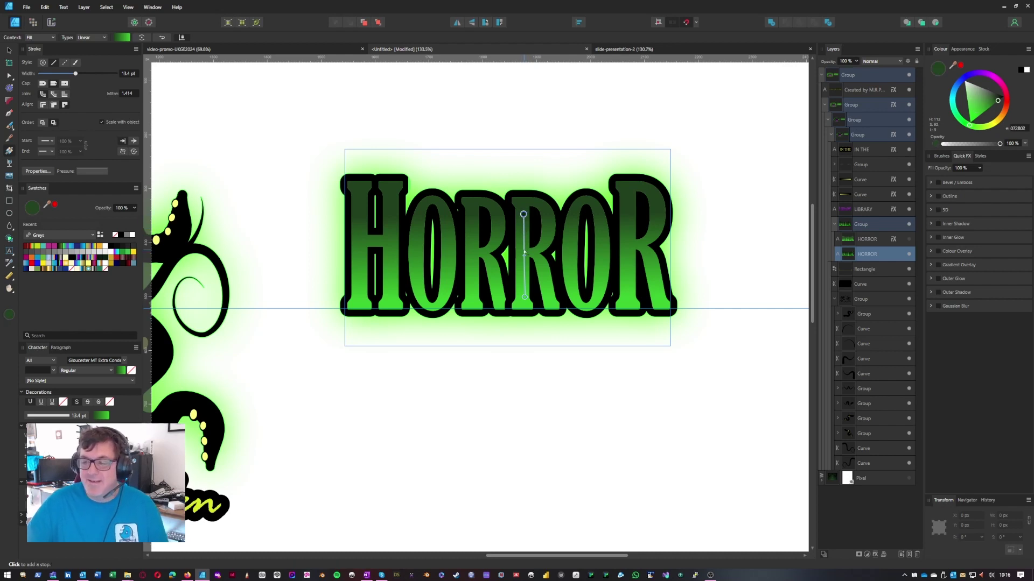
pyautogui.click(525, 296)
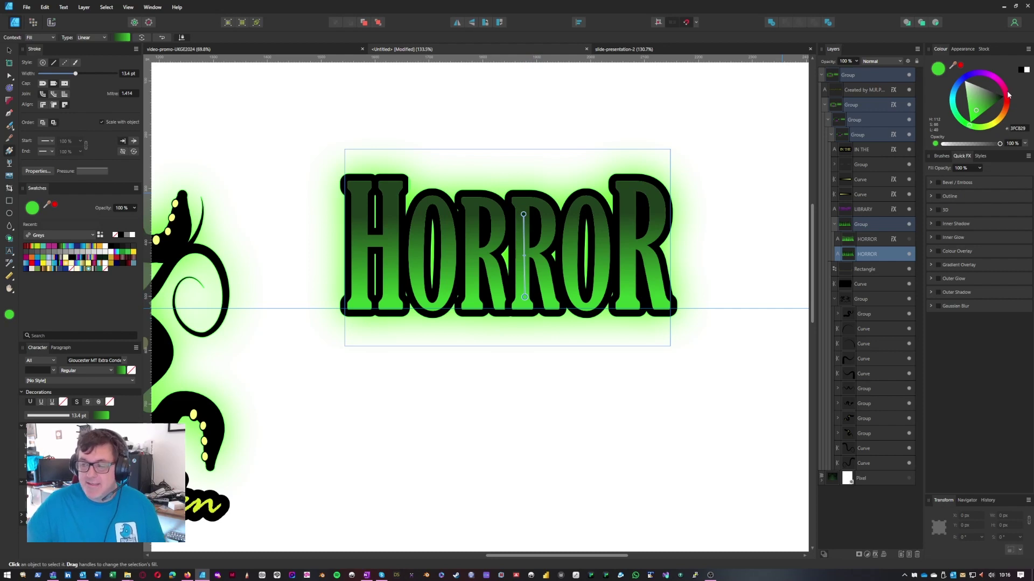
pyautogui.click(1028, 49)
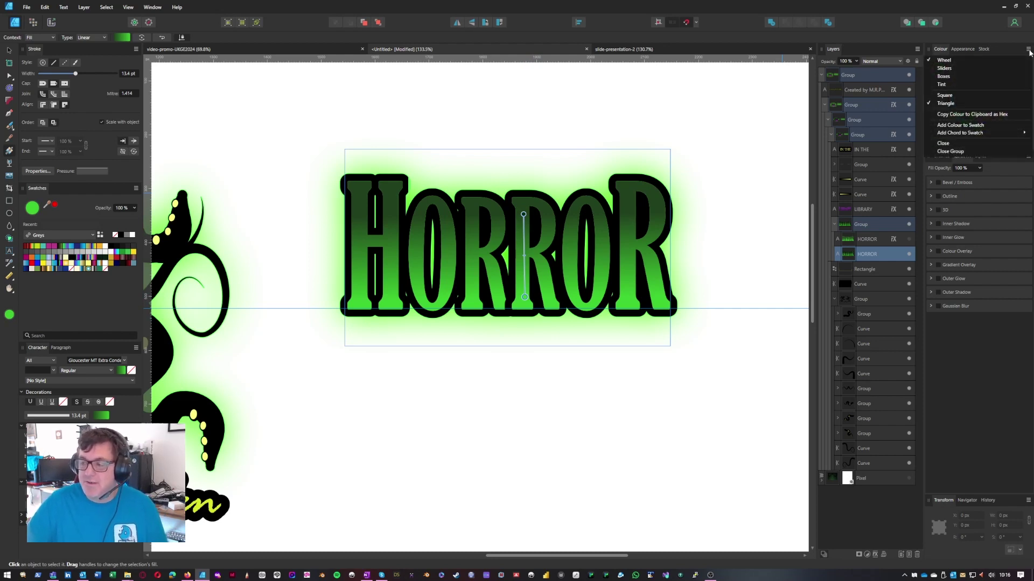
# - Reposition the HORROR gradient's bright bottom and dark top end points slightly
pyautogui.click(946, 50)
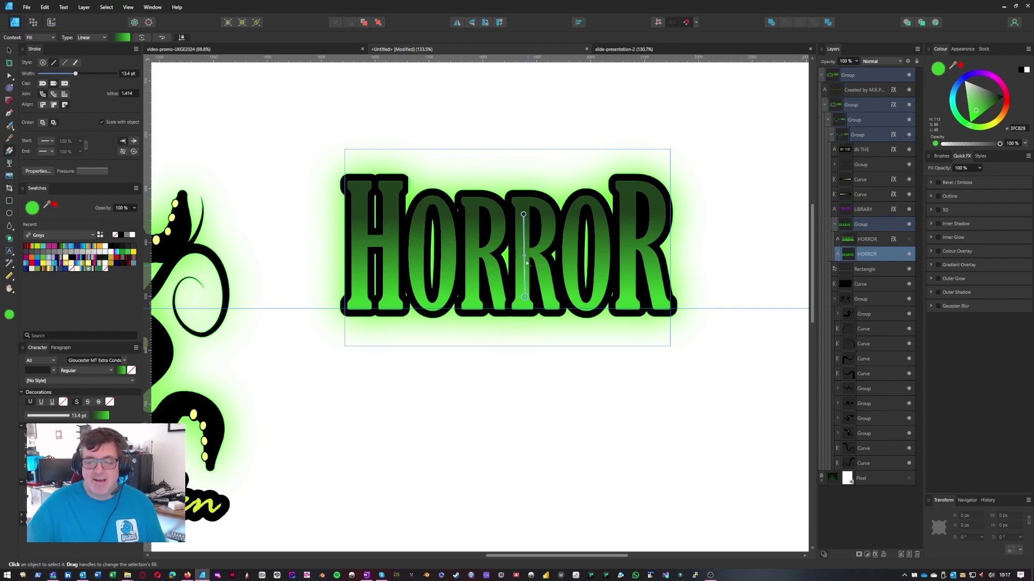
pyautogui.click(523, 215)
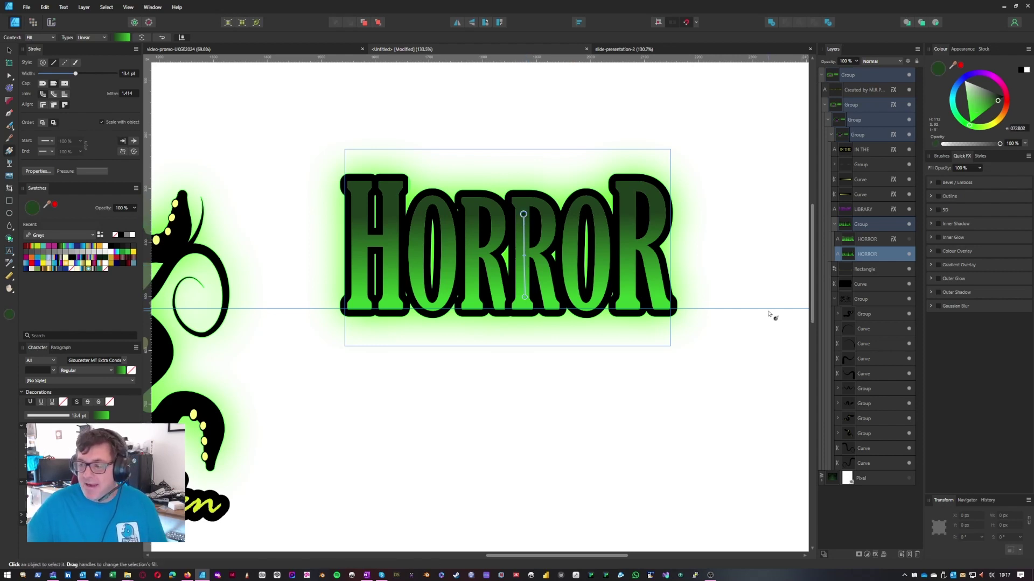
pyautogui.click(525, 296)
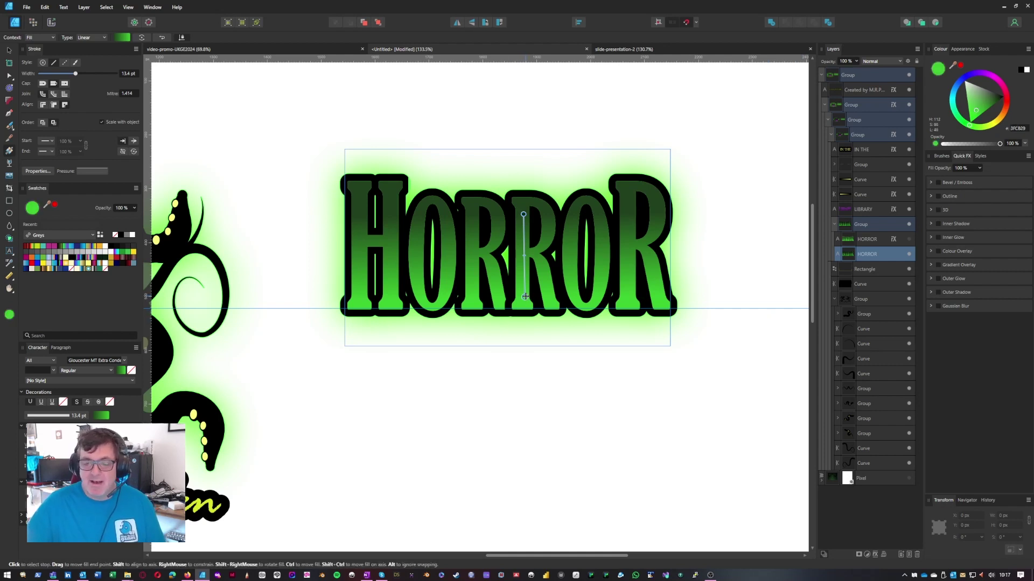
pyautogui.click(523, 215)
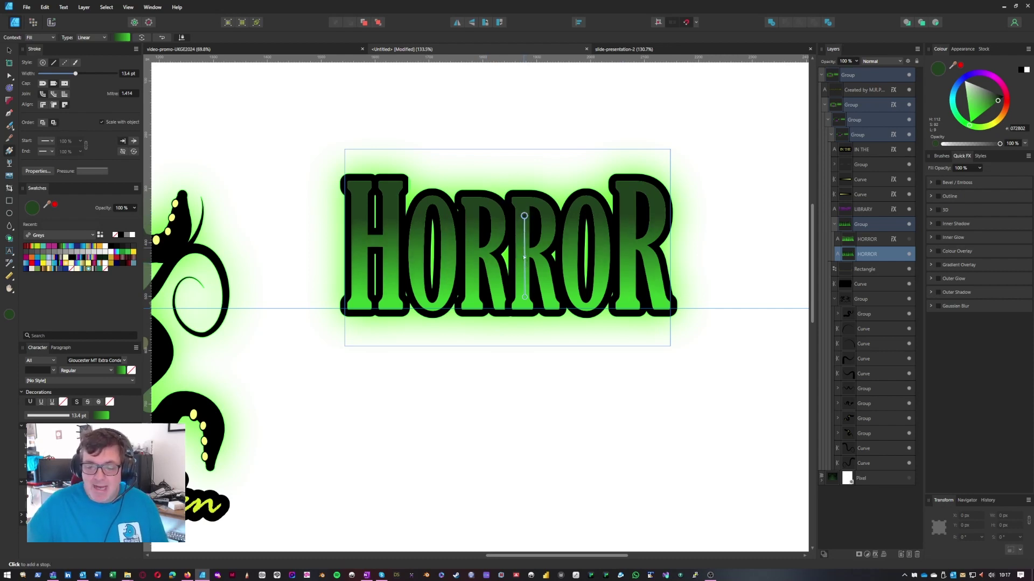
pyautogui.moveTo(525, 297)
pyautogui.mouseDown()
pyautogui.moveTo(609, 252)
pyautogui.moveTo(530, 232)
pyautogui.moveTo(410, 251)
pyautogui.moveTo(369, 285)
pyautogui.moveTo(420, 259)
pyautogui.moveTo(619, 280)
pyautogui.moveTo(523, 306)
pyautogui.mouseUp()
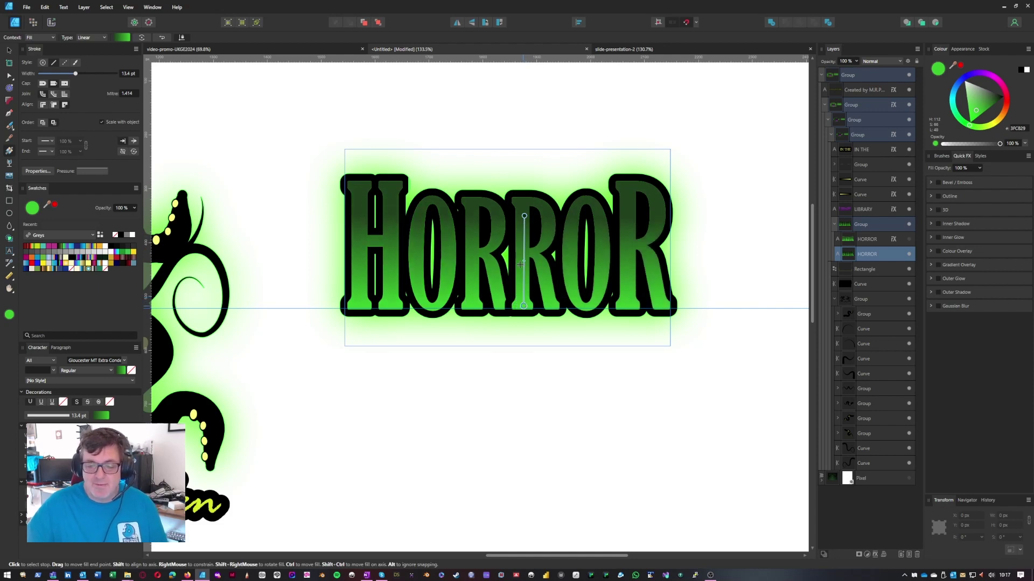
pyautogui.moveTo(523, 216); pyautogui.dragTo(523, 212)
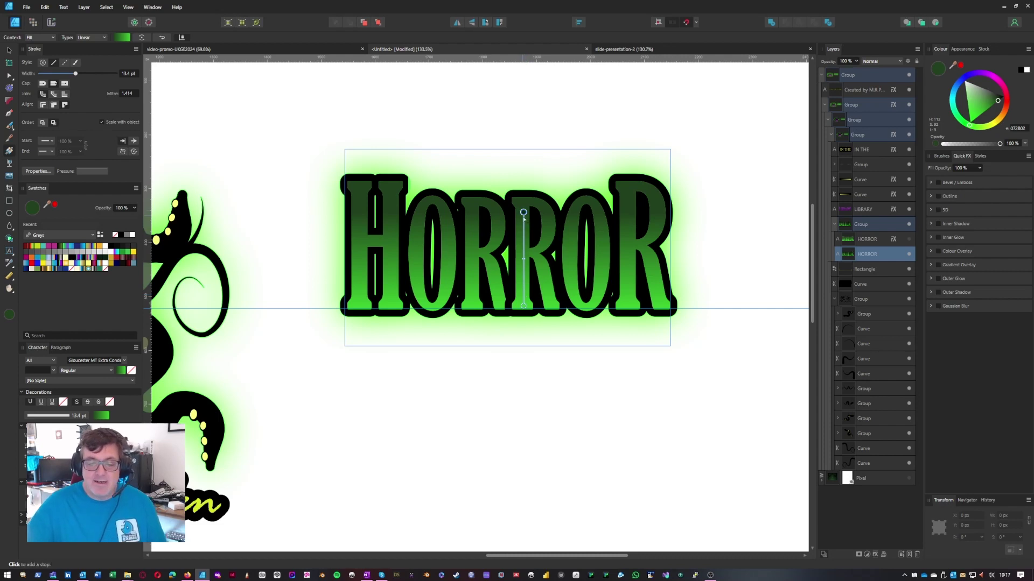
# - Add a middle stop to the HORROR gradient and colour it a lighter yellow-green
pyautogui.click(523, 238)
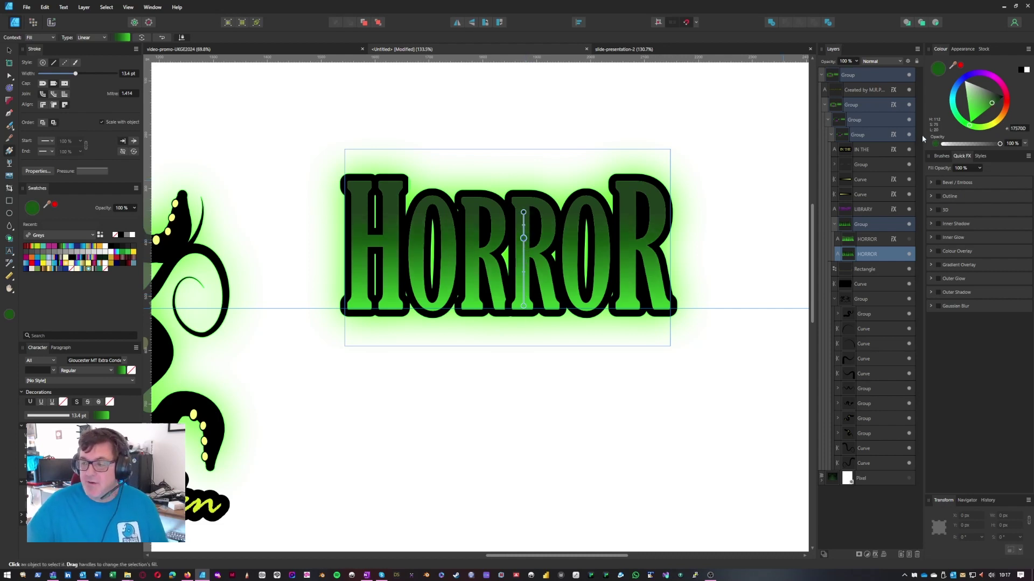
pyautogui.click(990, 104)
pyautogui.moveTo(990, 104); pyautogui.dragTo(989, 138)
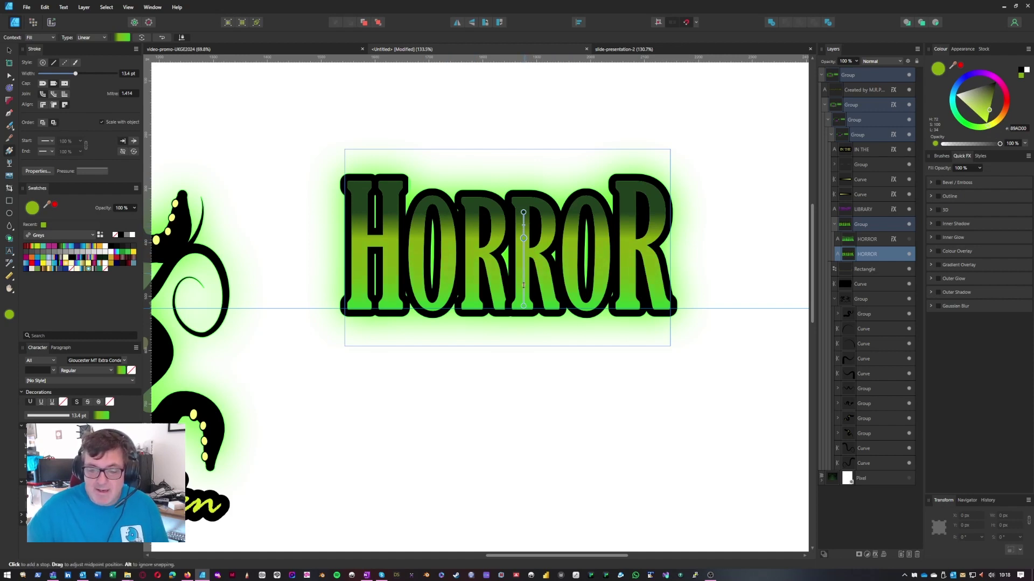
pyautogui.scroll(5, 524, 283)
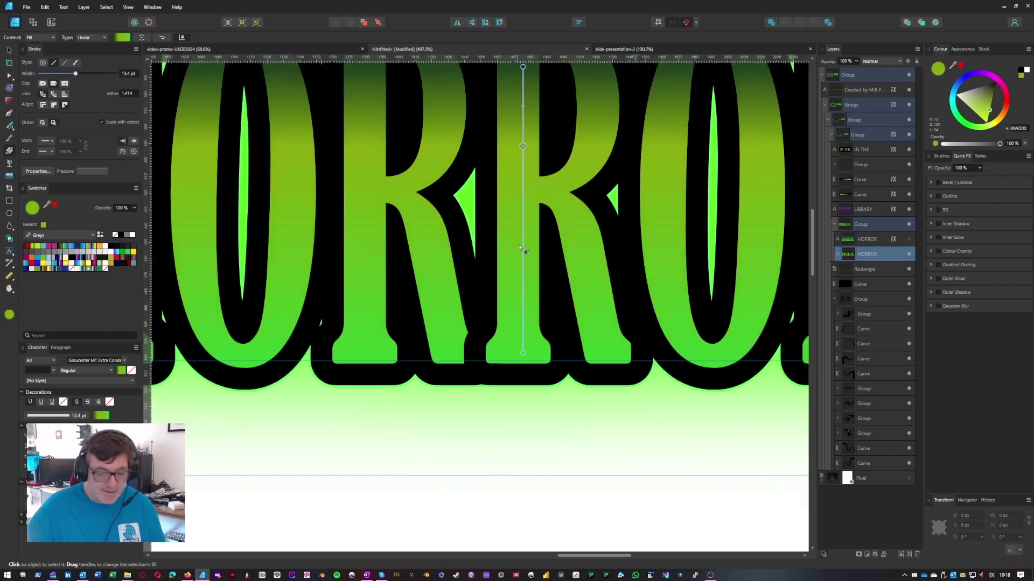
pyautogui.scroll(-4, 516, 251)
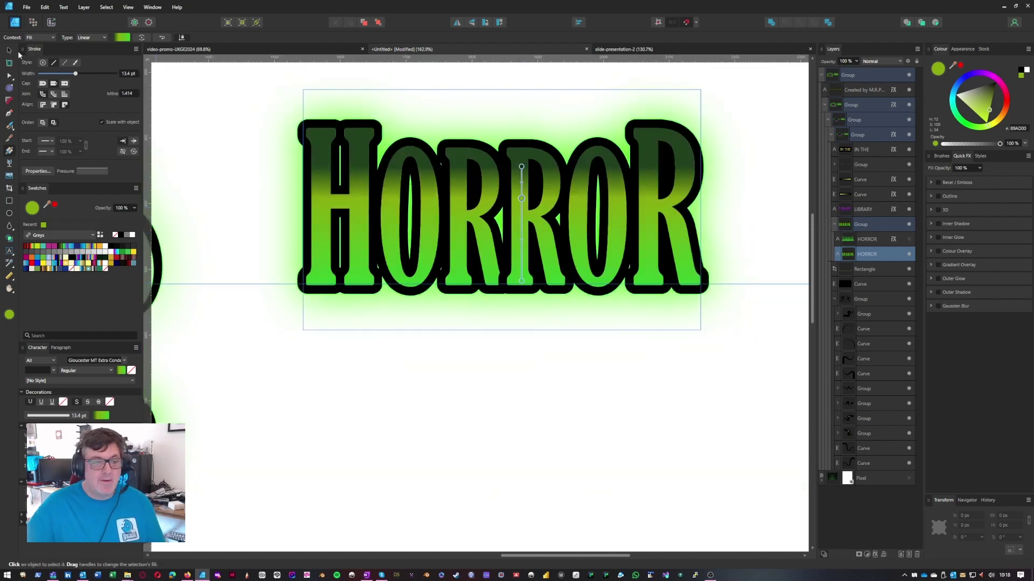
# - Set the HORROR stroke width to 0 pt, removing its thick black border
pyautogui.press('v')
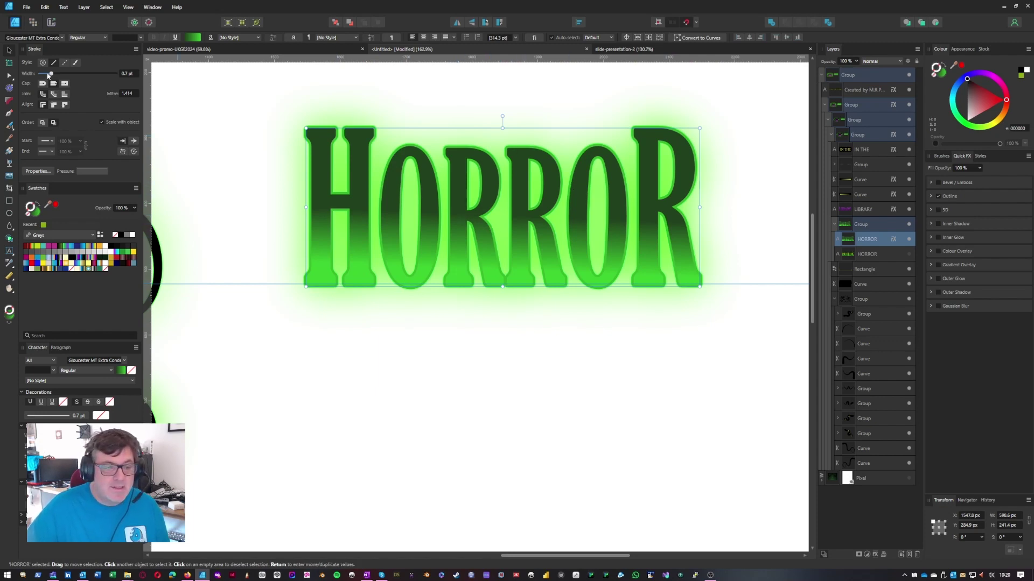
pyautogui.moveTo(51, 73)
pyautogui.mouseDown()
pyautogui.moveTo(63, 81)
pyautogui.moveTo(42, 83)
pyautogui.mouseUp()
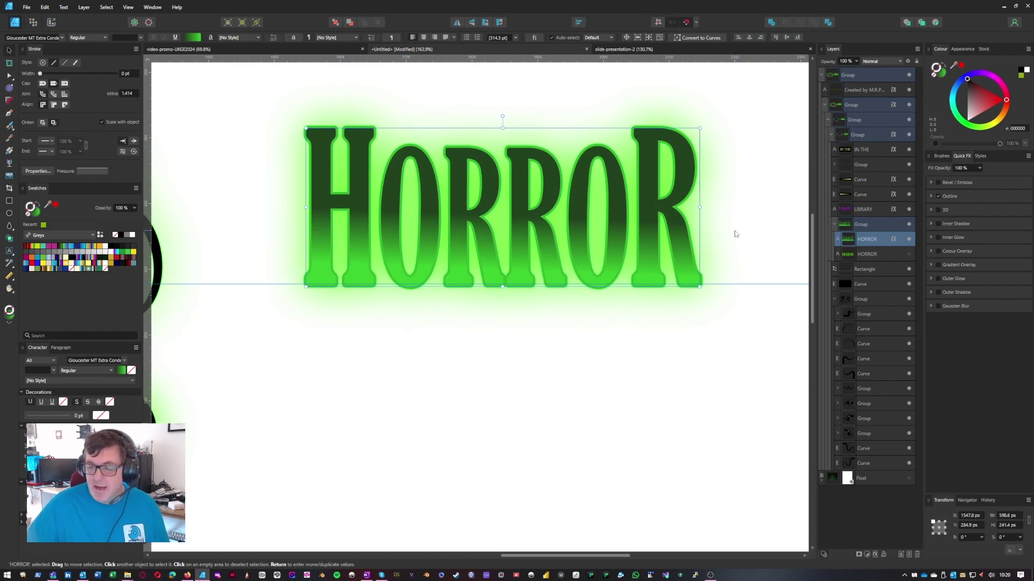
pyautogui.click(893, 239)
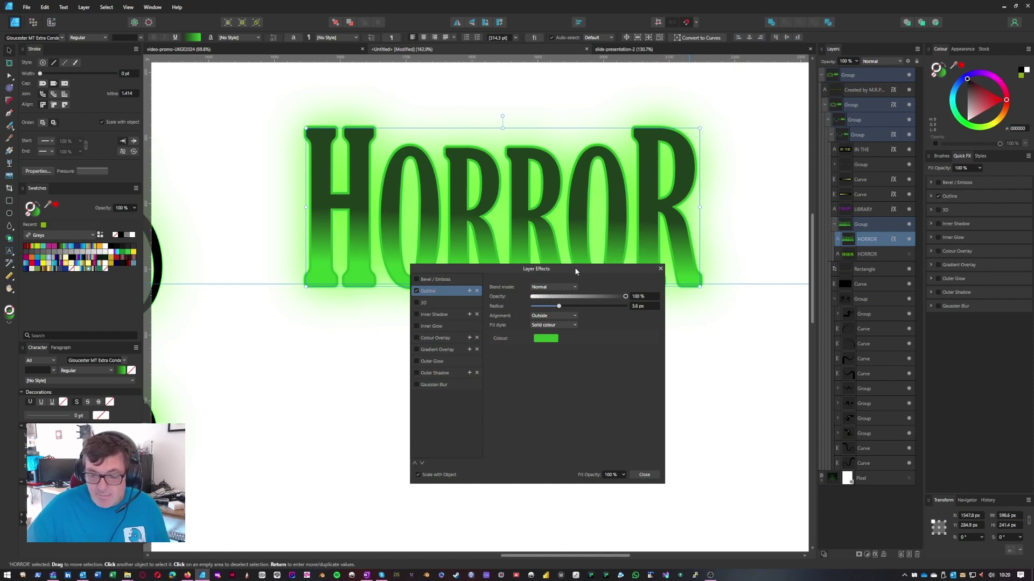
pyautogui.moveTo(574, 266); pyautogui.dragTo(533, 298)
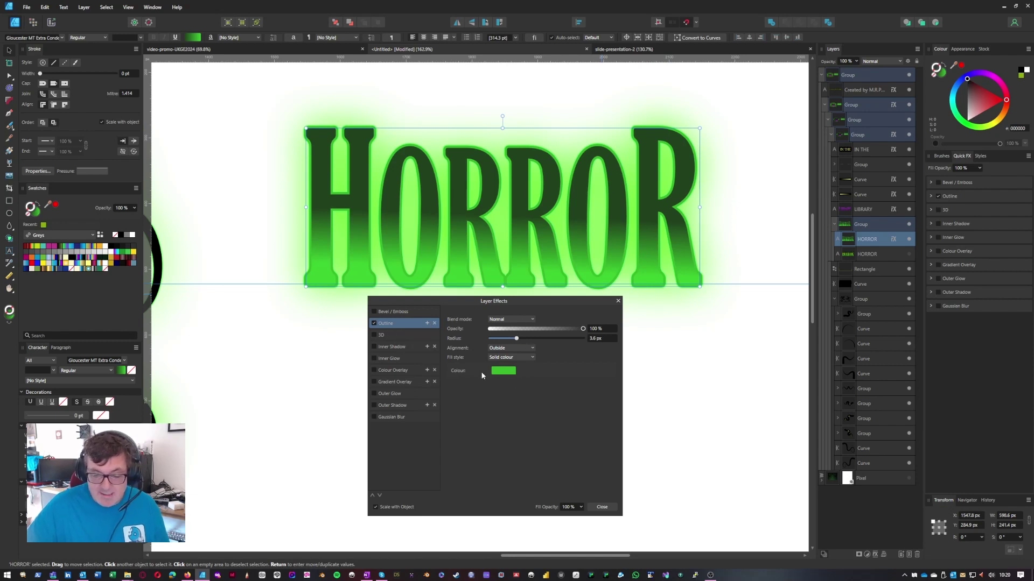
# - Try Contour and Gradient outline fills, then keep a Solid colour Outline aligned Outside
pyautogui.click(507, 358)
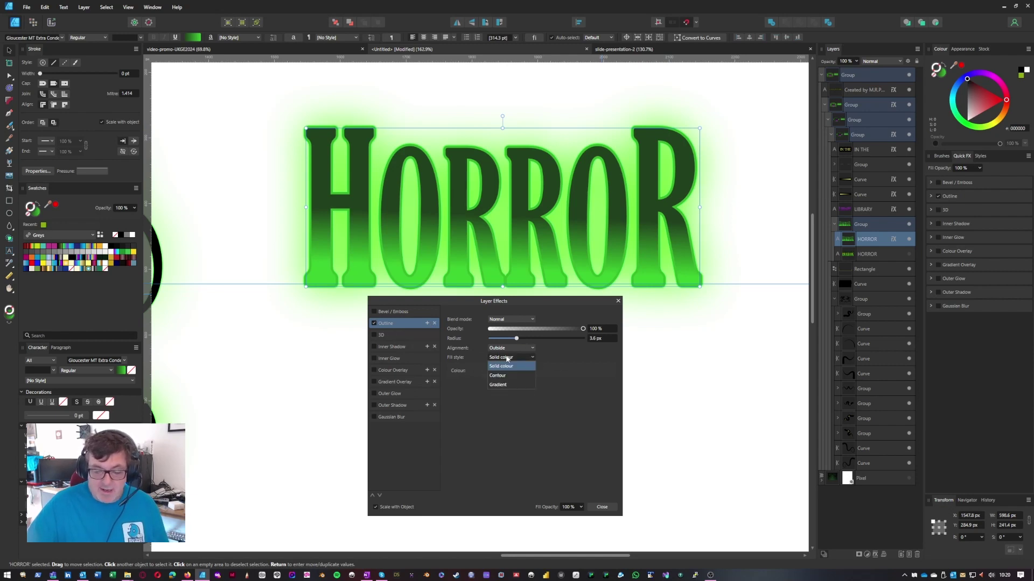
pyautogui.click(505, 376)
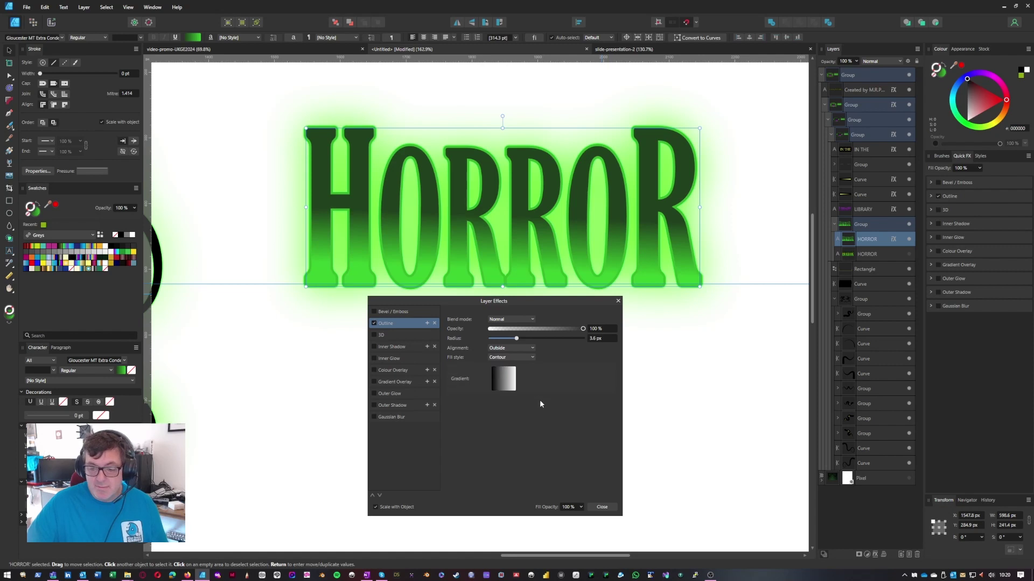
pyautogui.click(515, 357)
pyautogui.click(511, 384)
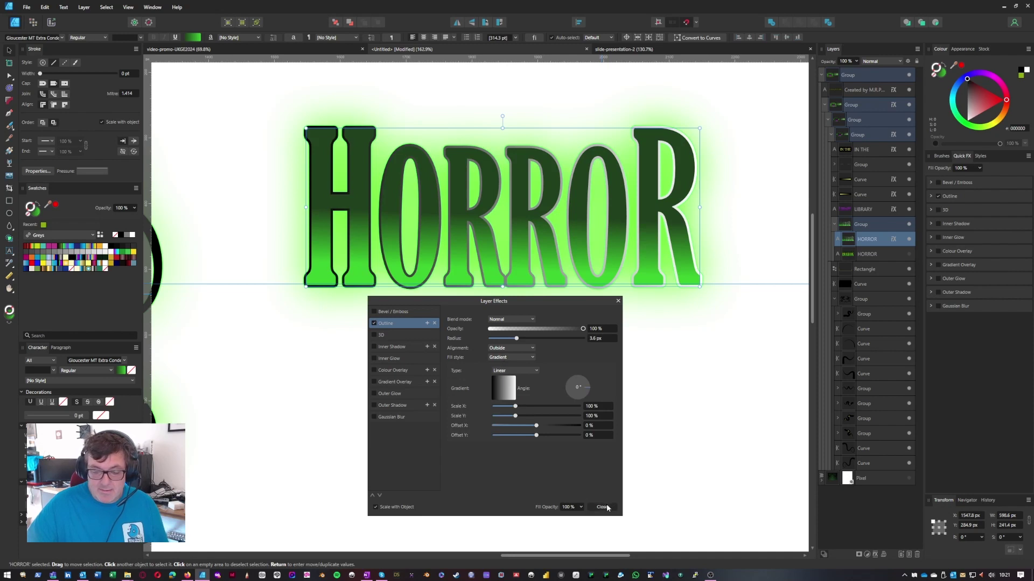
pyautogui.click(508, 370)
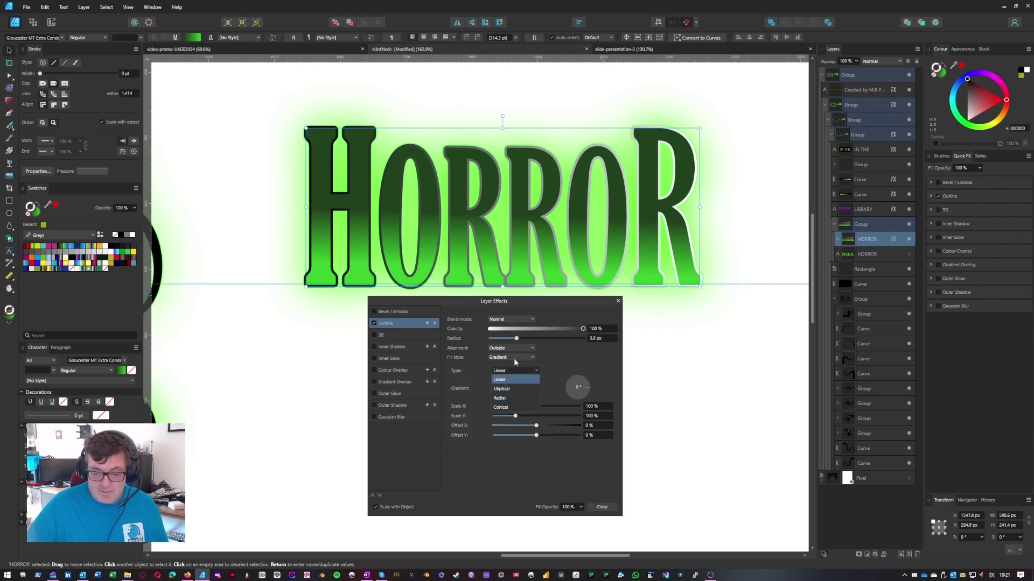
pyautogui.click(545, 354)
pyautogui.click(516, 349)
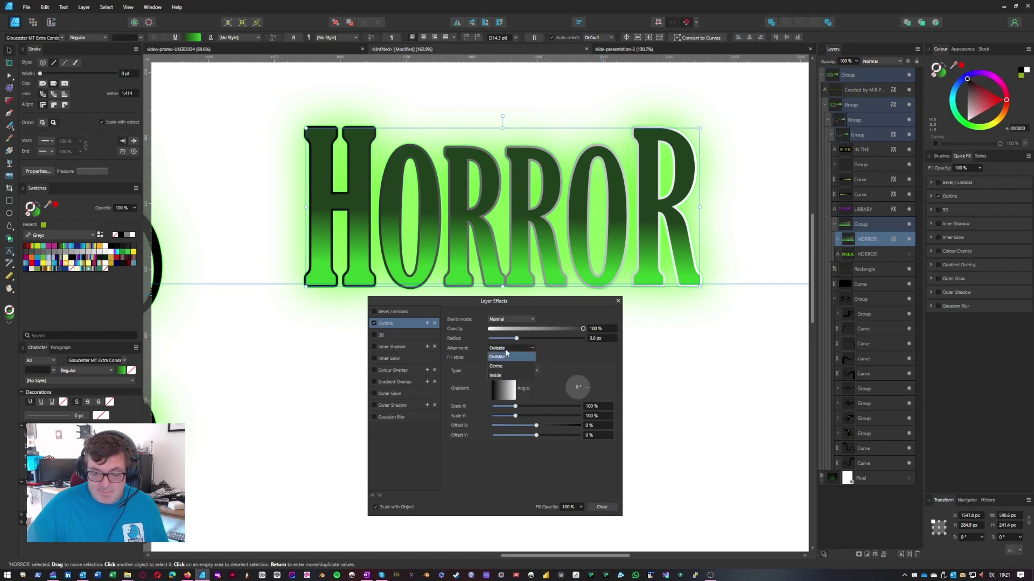
pyautogui.click(509, 356)
pyautogui.click(517, 357)
pyautogui.click(509, 378)
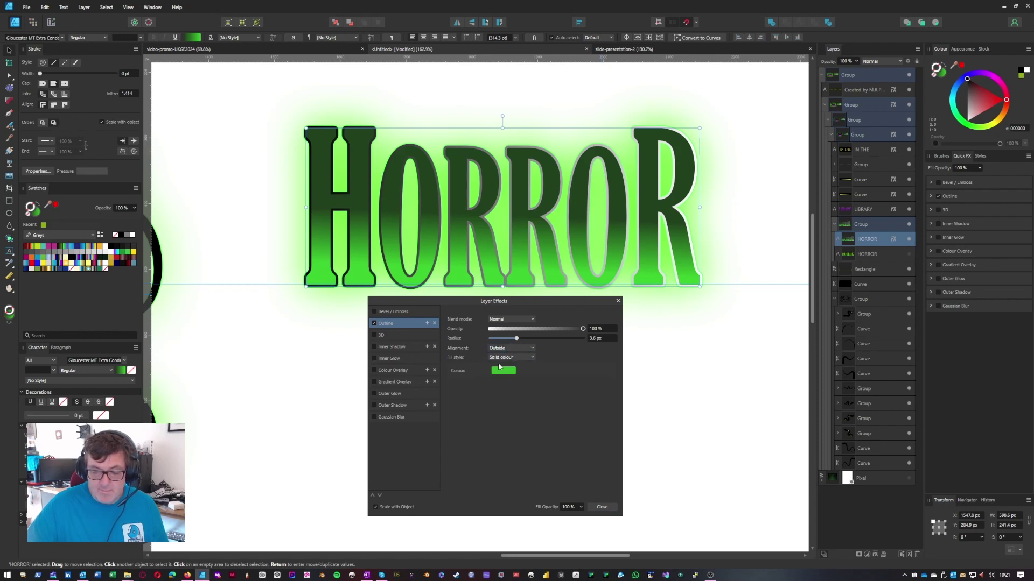
pyautogui.click(603, 507)
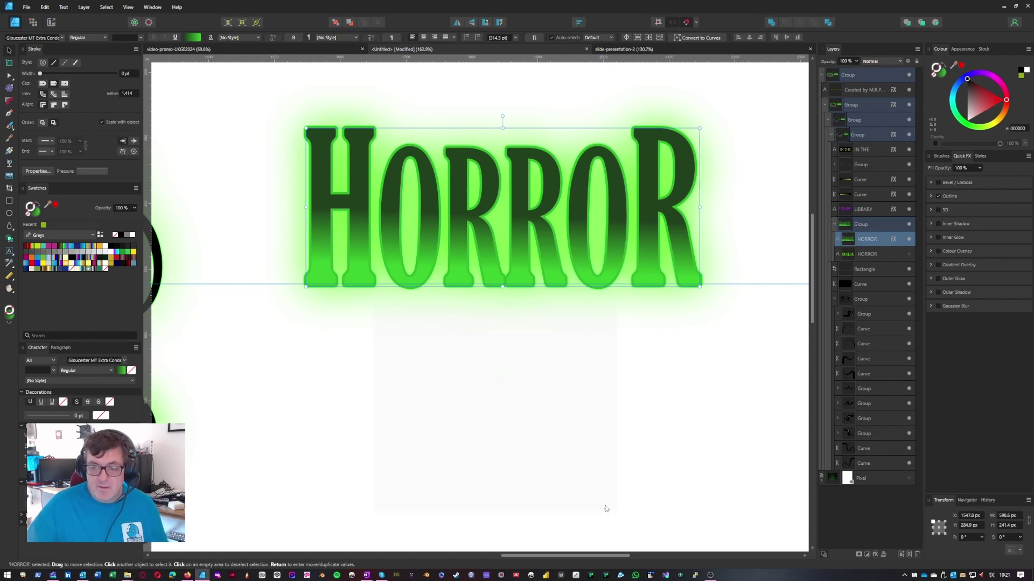
# - Turn off the HORROR text's Outline effect
pyautogui.click(893, 239)
pyautogui.click(374, 324)
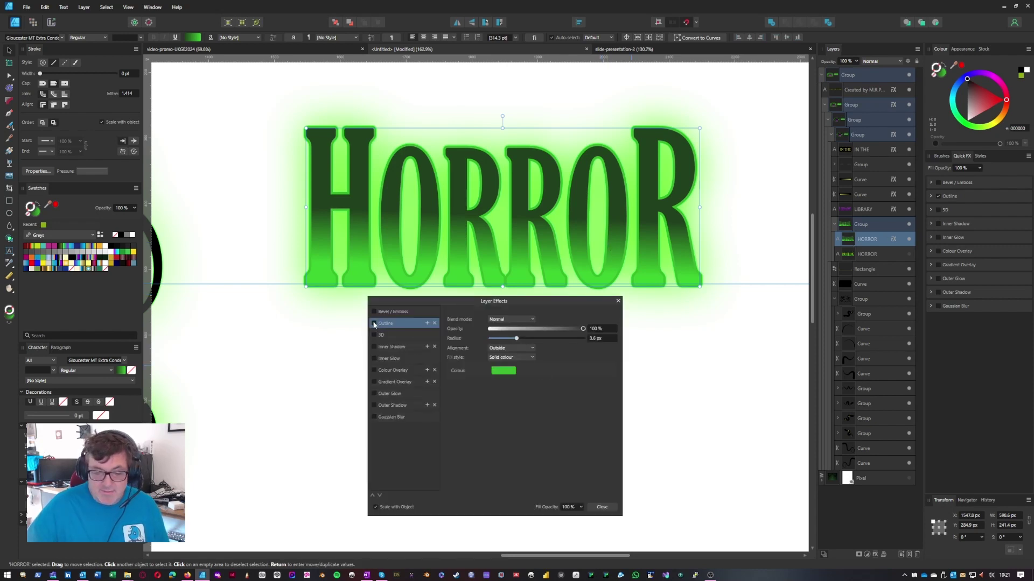
pyautogui.click(602, 507)
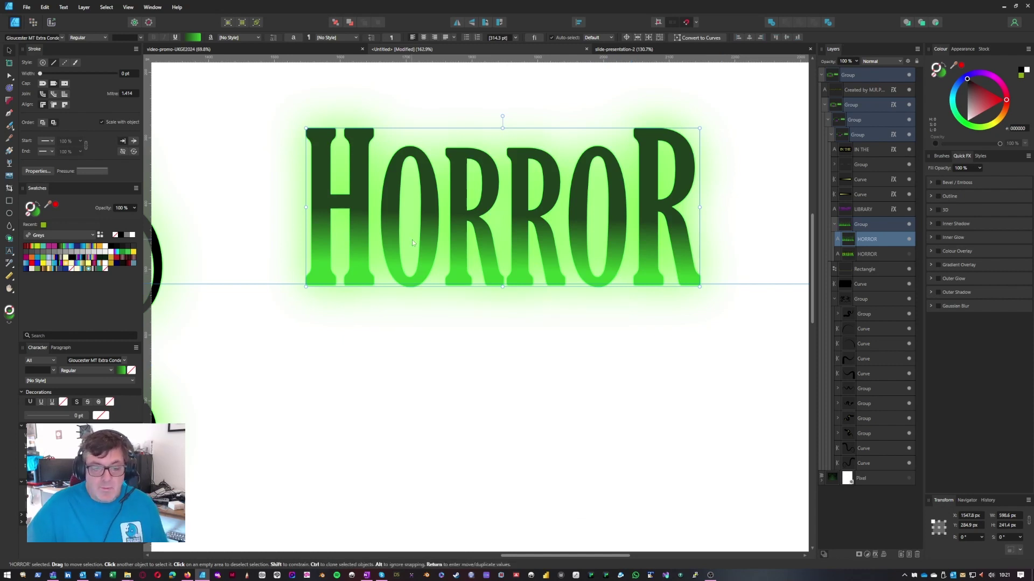
# - Inspect the HORROR text up close, then switch to the video-promo-UKGE2024 document
pyautogui.doubleClick(444, 241)
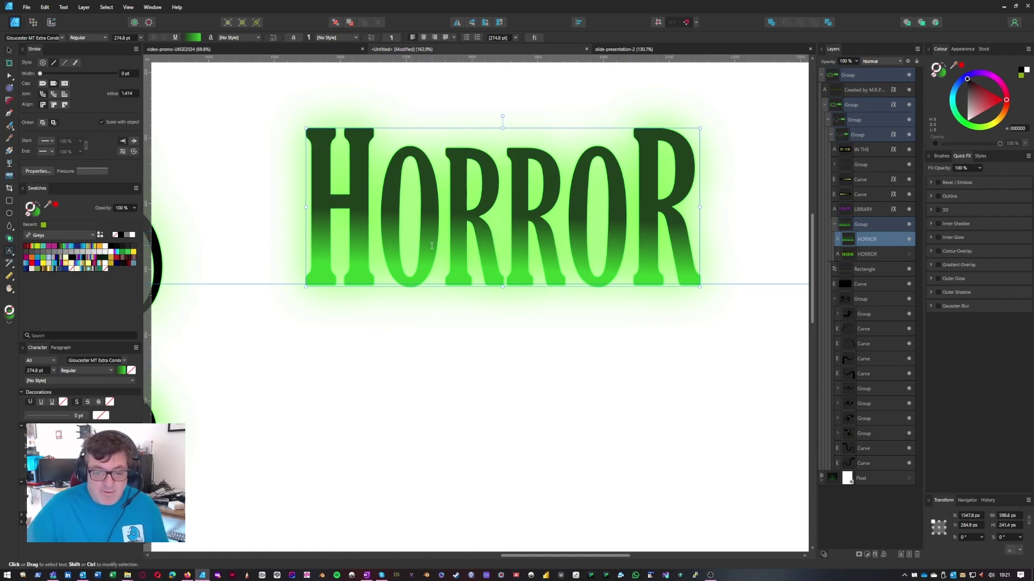
pyautogui.scroll(3, 440, 240)
pyautogui.scroll(4, 440, 240)
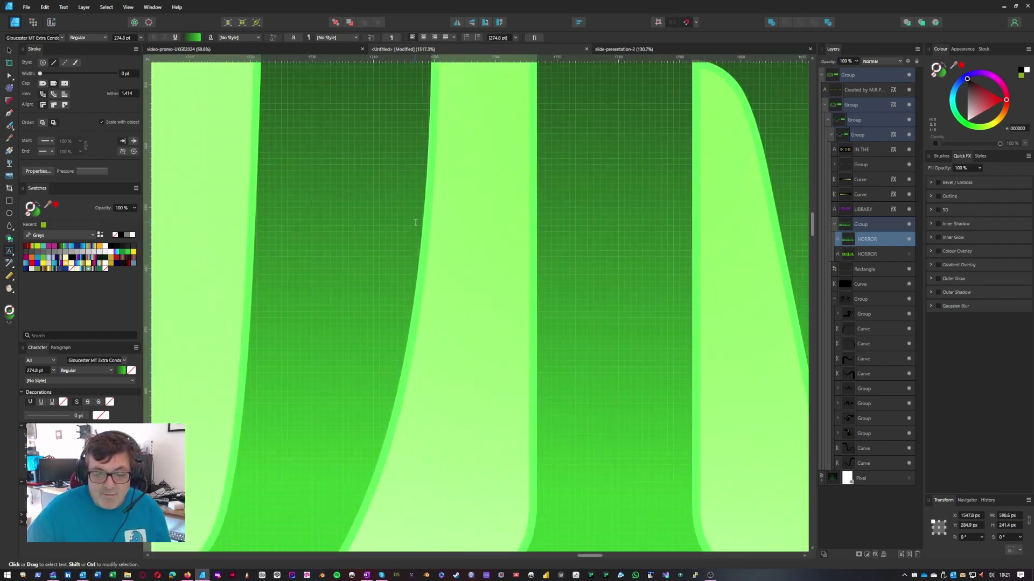
pyautogui.scroll(-4, 415, 221)
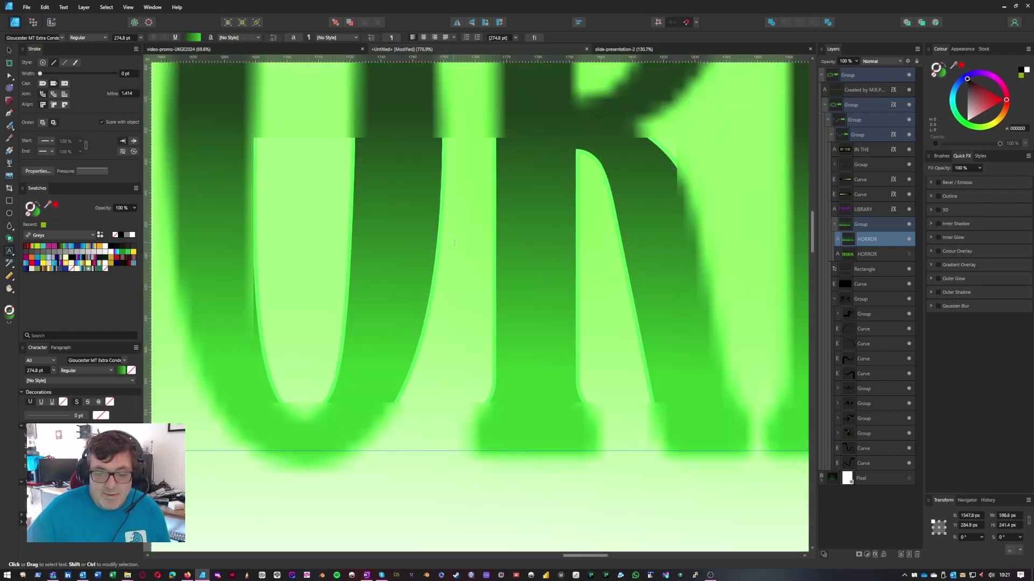
pyautogui.scroll(-1, 455, 243)
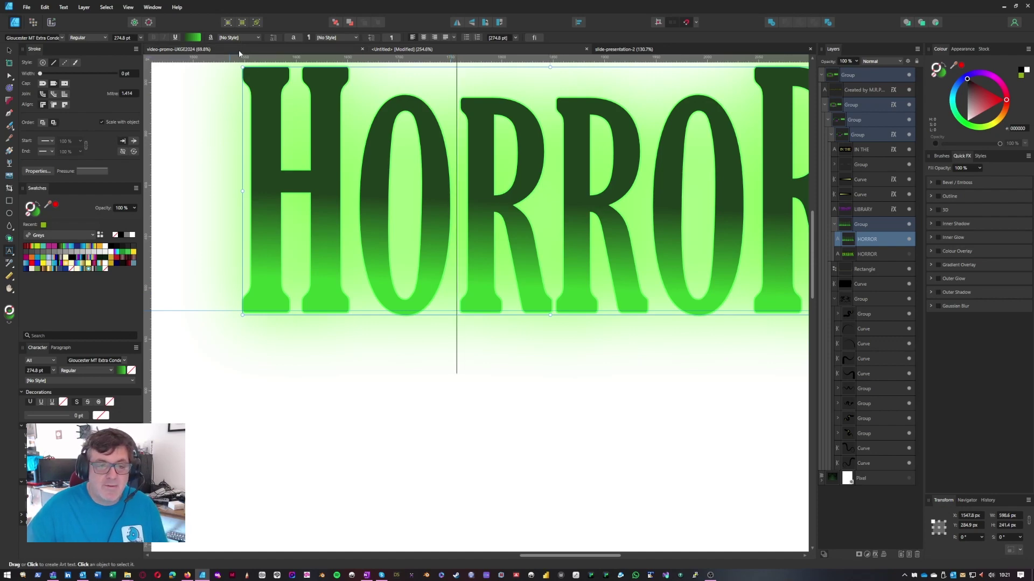
pyautogui.click(177, 49)
pyautogui.scroll(10, 228, 166)
pyautogui.scroll(-3, 529, 300)
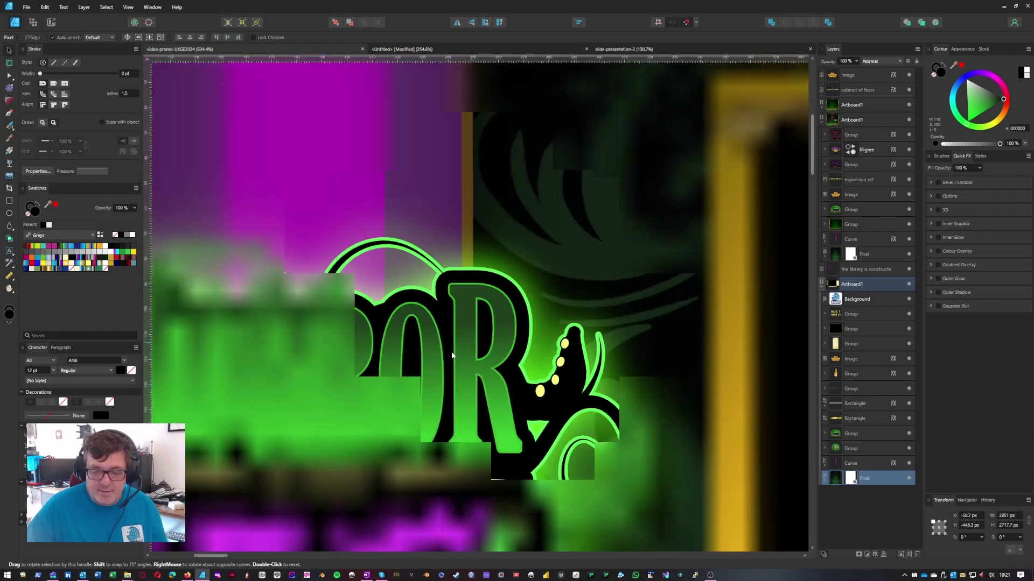
pyautogui.moveTo(452, 355); pyautogui.dragTo(511, 270)
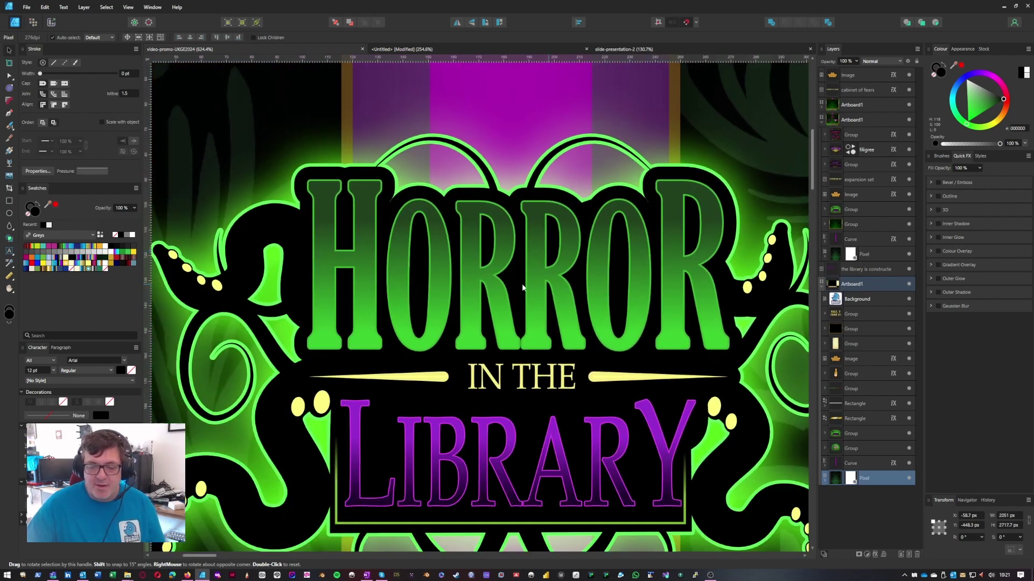
pyautogui.moveTo(626, 337); pyautogui.dragTo(571, 251)
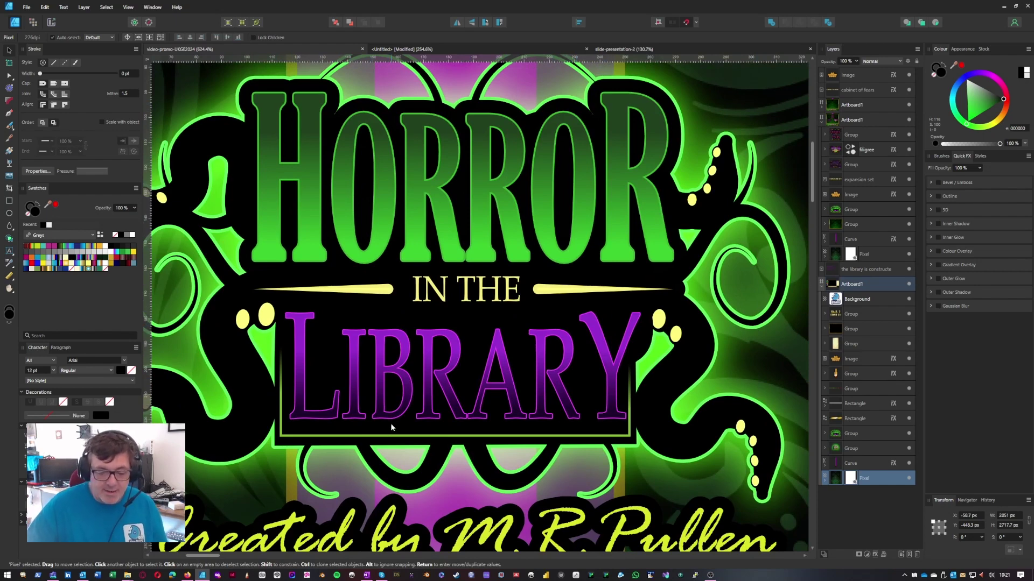
pyautogui.scroll(1, 448, 421)
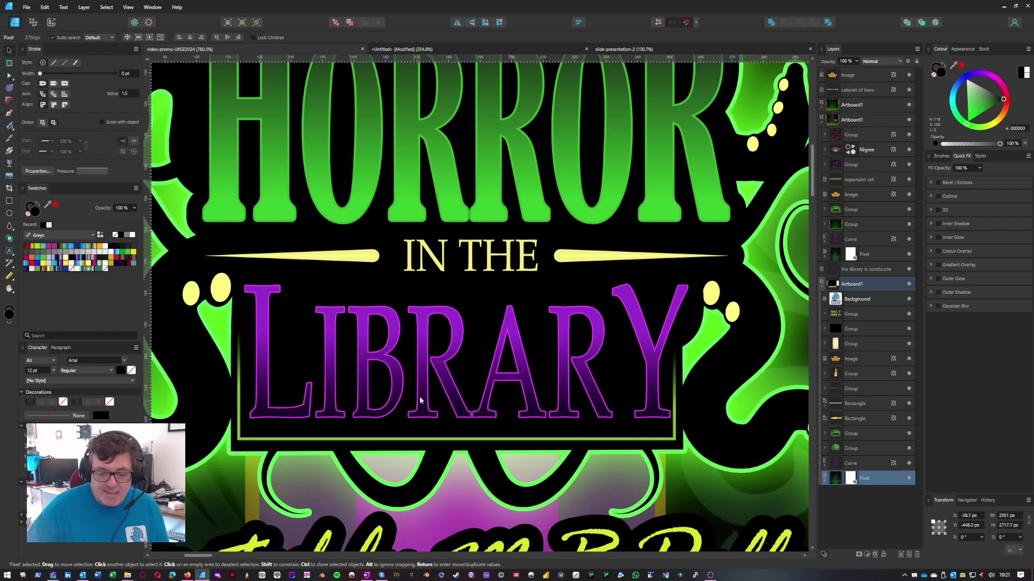
pyautogui.scroll(-5, 597, 349)
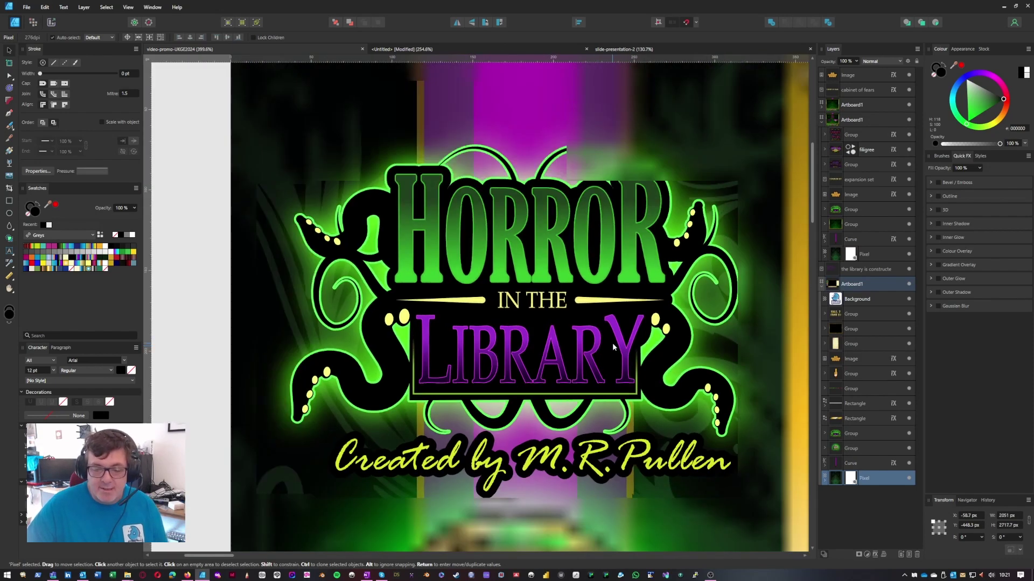
pyautogui.scroll(2, 550, 356)
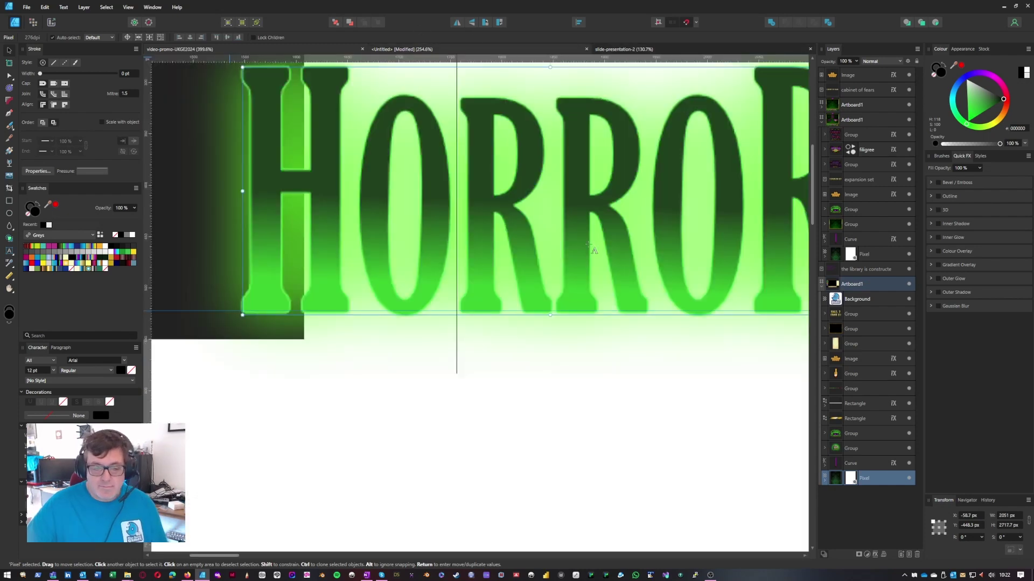
# - Return to the Untitled document with the HORROR text and exit text editing
pyautogui.doubleClick(589, 206)
pyautogui.scroll(-5, 589, 205)
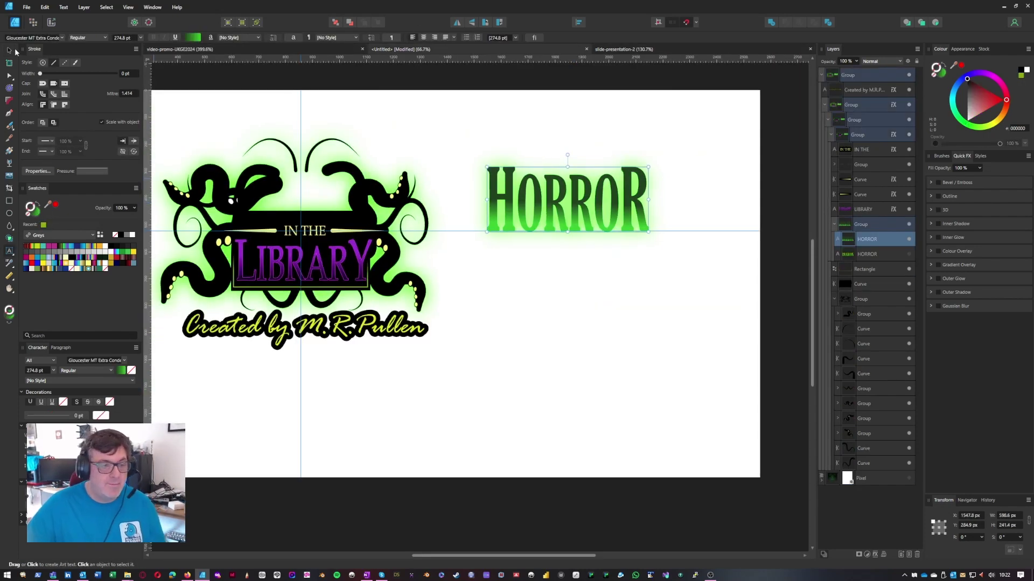
pyautogui.press('Escape')
# - Drag LIBRARY out of the logo below HORROR, then IN THE beneath LIBRARY
pyautogui.click(338, 271)
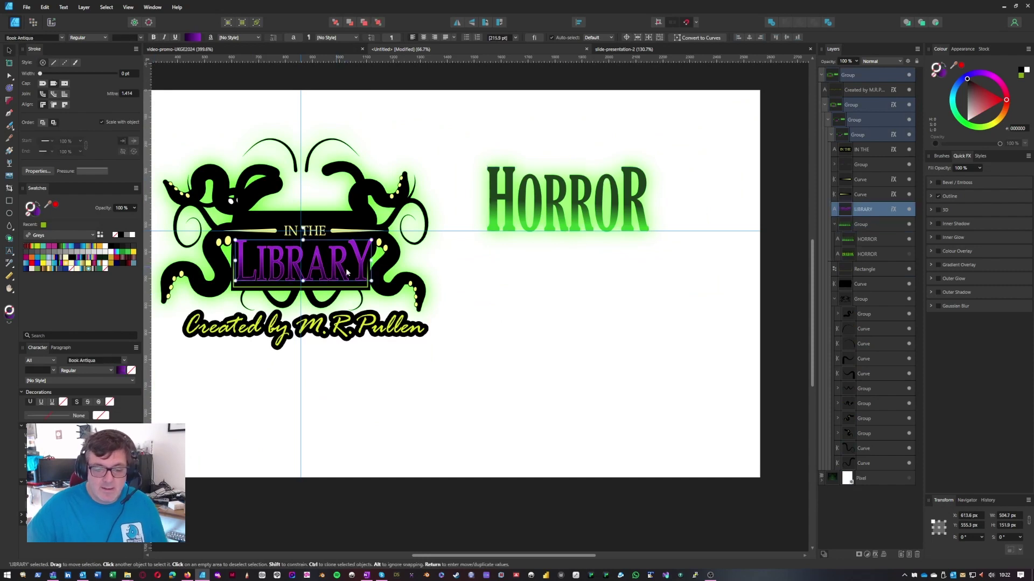
pyautogui.moveTo(338, 271); pyautogui.dragTo(600, 271)
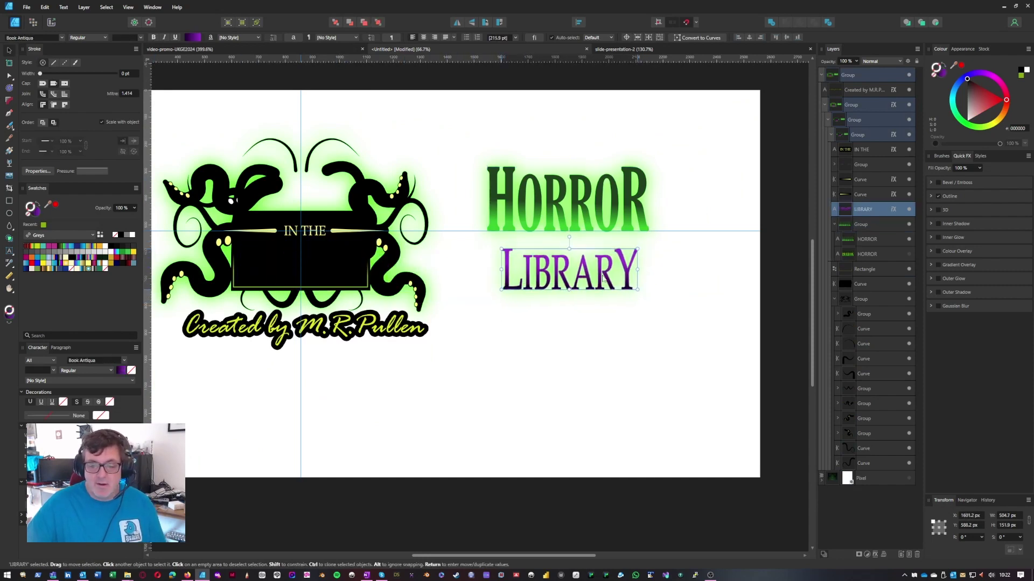
pyautogui.click(317, 235)
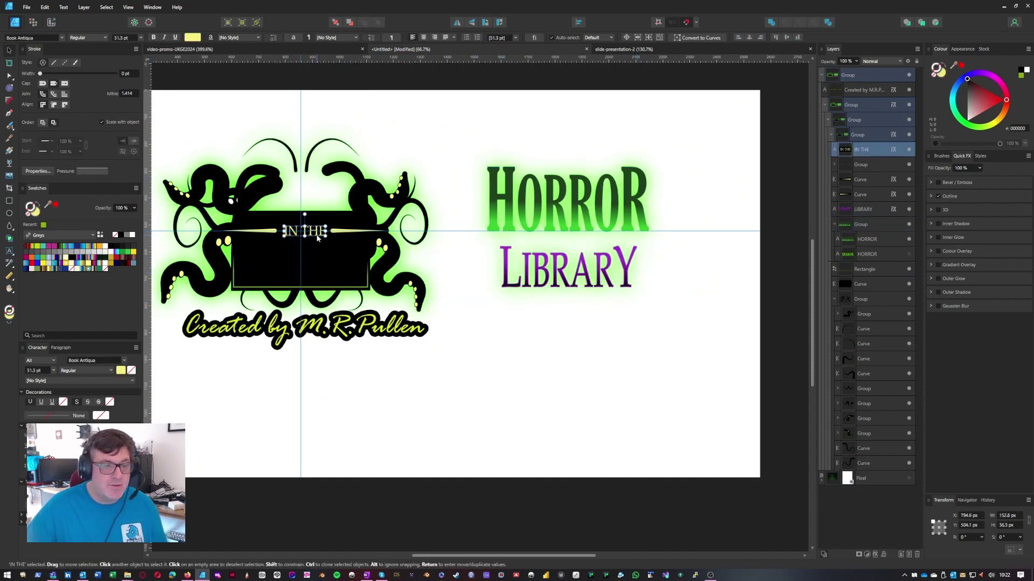
pyautogui.moveTo(318, 238); pyautogui.dragTo(557, 315)
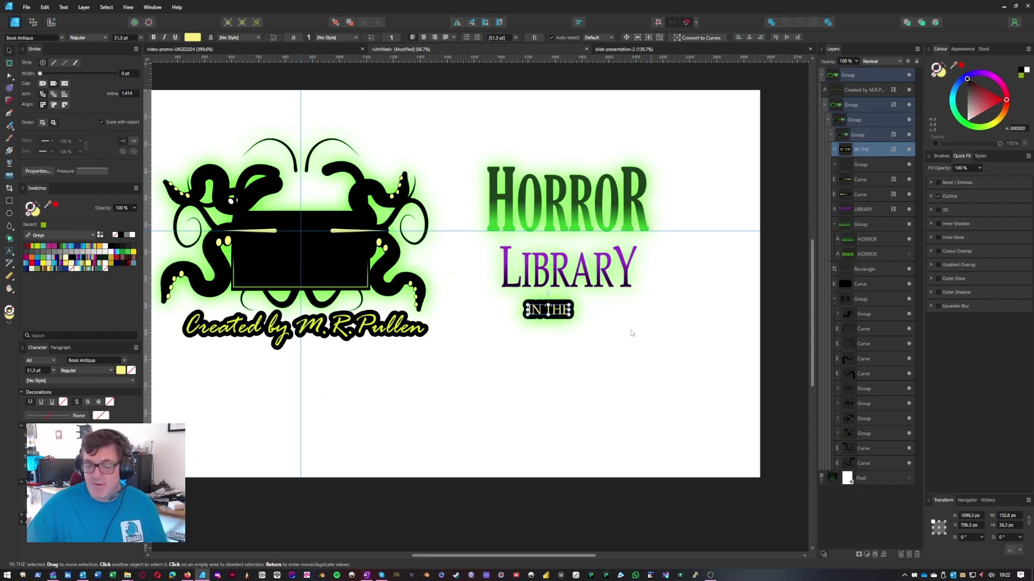
pyautogui.hscroll(-1, 360, 261)
pyautogui.scroll(-2, 374, 204)
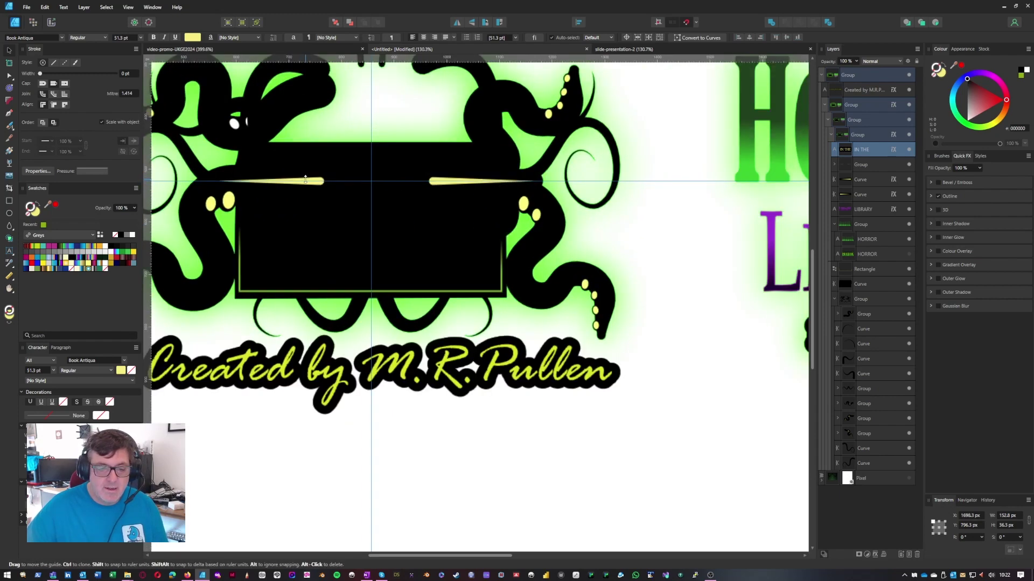
pyautogui.scroll(3, 305, 180)
# - Drag the left yellow tapered stroke out of the logo to sit beside LIBRARY
pyautogui.click(320, 183)
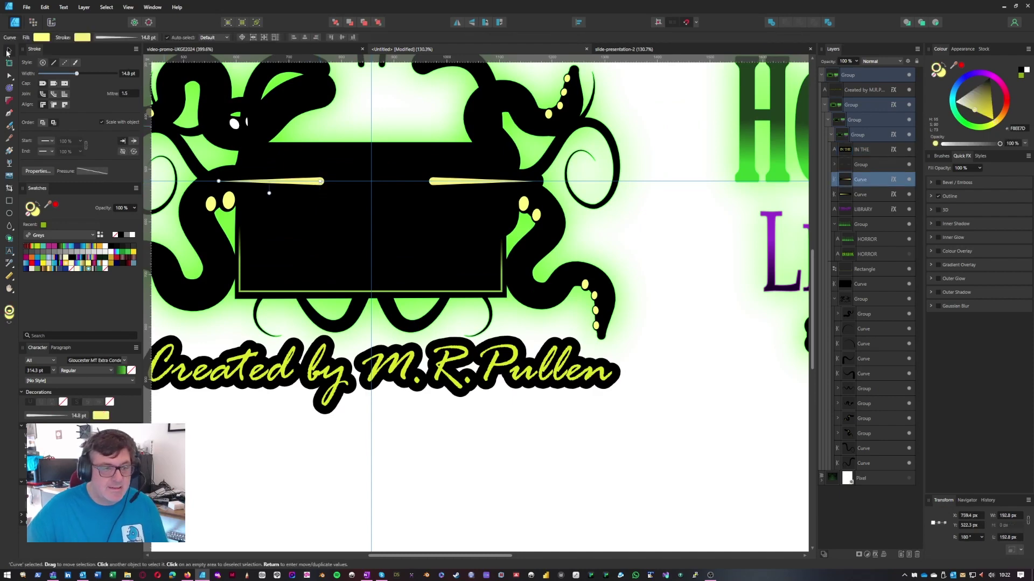
pyautogui.scroll(2, 306, 181)
pyautogui.moveTo(306, 181); pyautogui.dragTo(623, 351)
pyautogui.scroll(-4, 623, 351)
pyautogui.scroll(2, 383, 348)
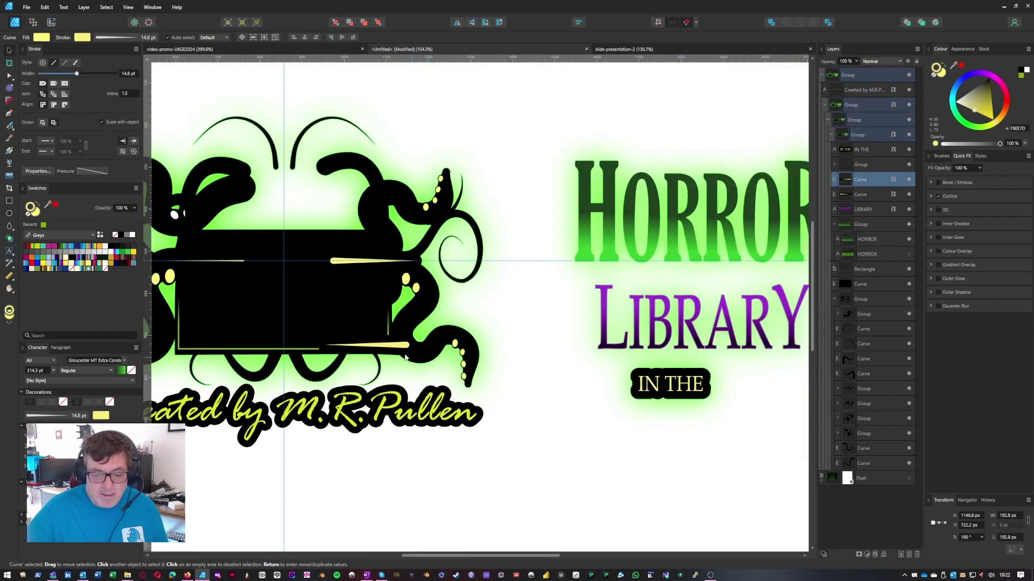
pyautogui.moveTo(383, 348)
pyautogui.mouseDown()
pyautogui.moveTo(572, 411)
pyautogui.moveTo(585, 397)
pyautogui.moveTo(551, 314)
pyautogui.mouseUp()
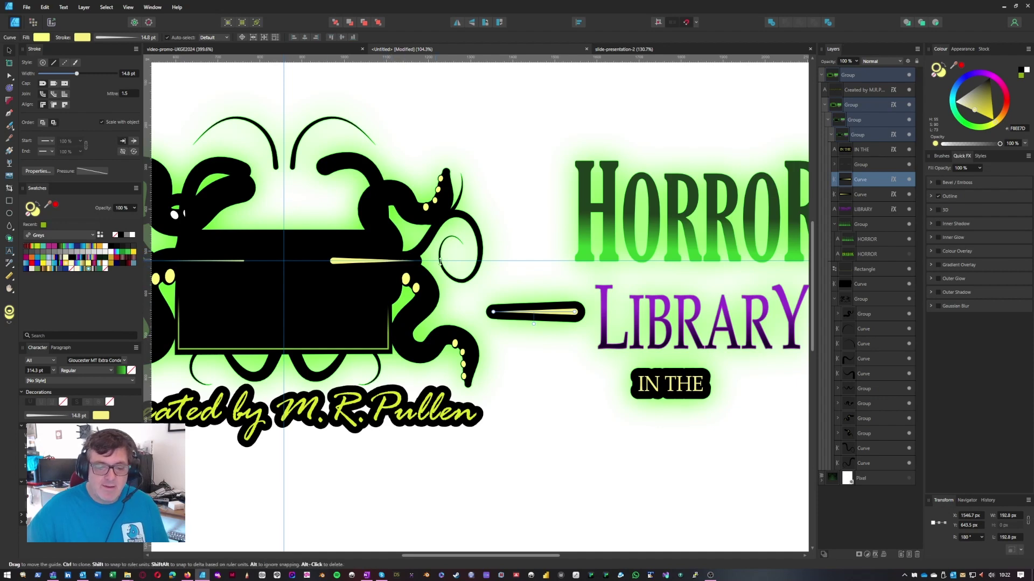
# - Open the yellow stroke's Layer Effects, showing its black Outline at 17.7 px radius
pyautogui.hscroll(-3, 289, 316)
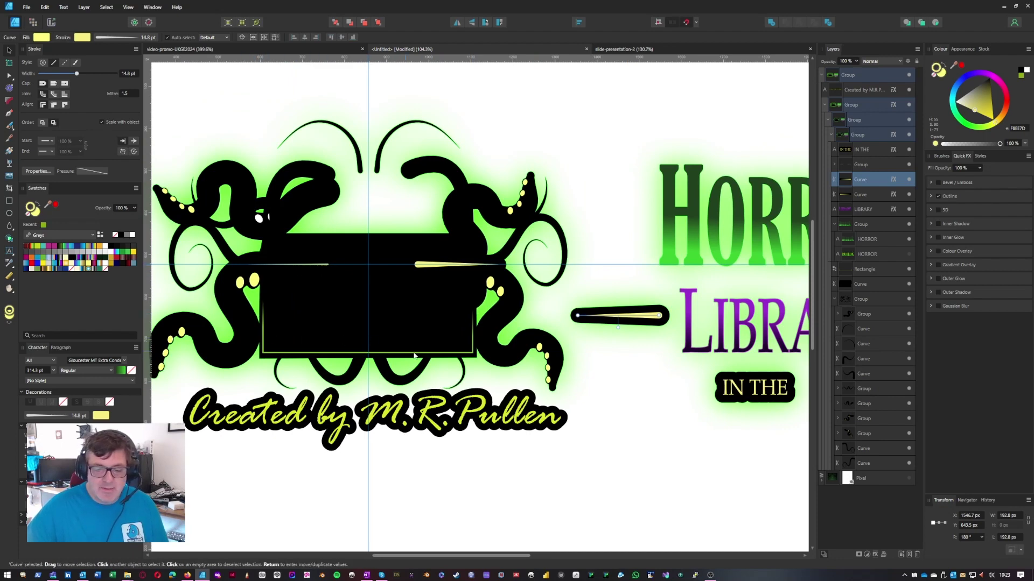
pyautogui.hscroll(5, 600, 330)
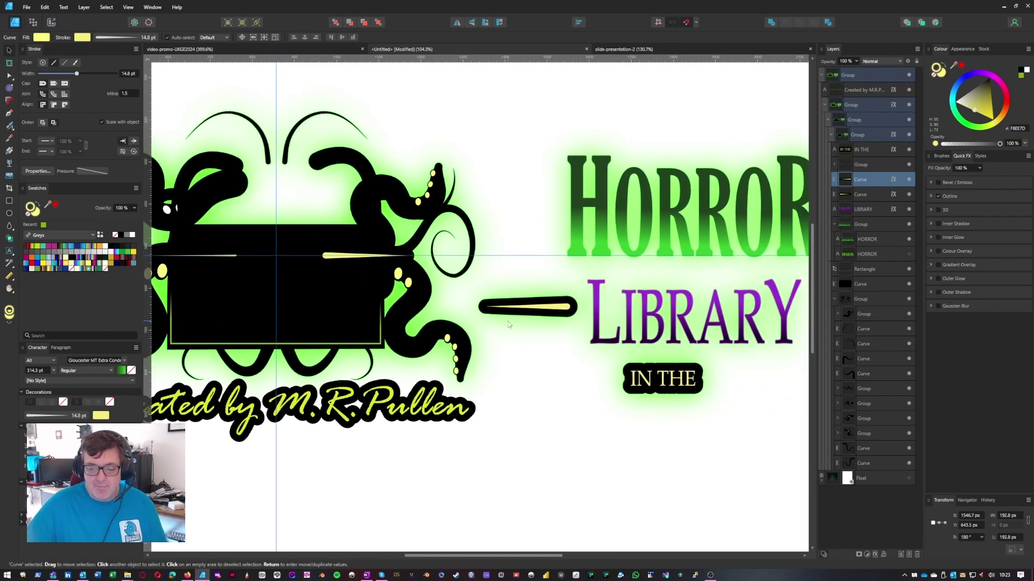
pyautogui.scroll(-1, 600, 330)
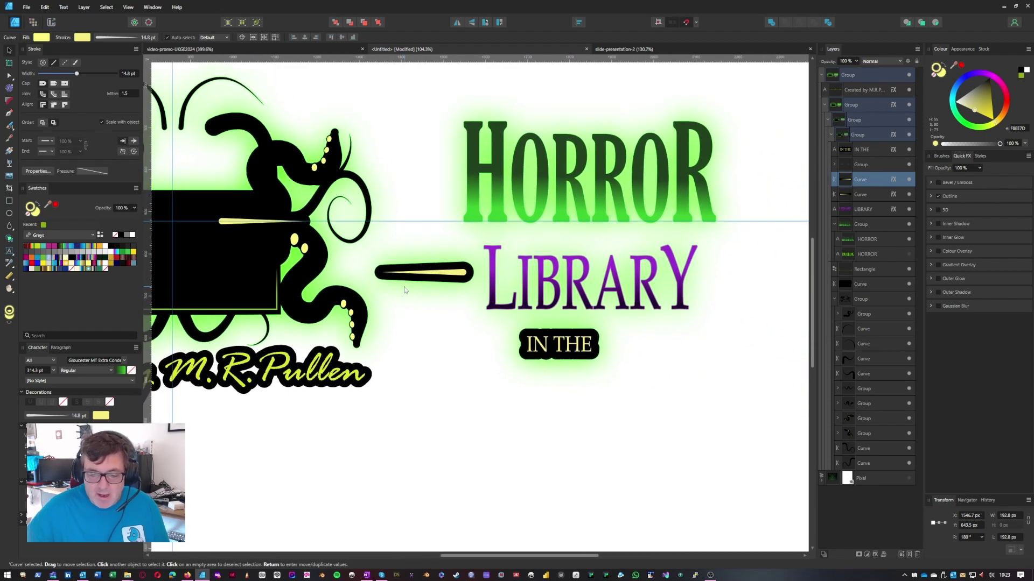
pyautogui.click(894, 181)
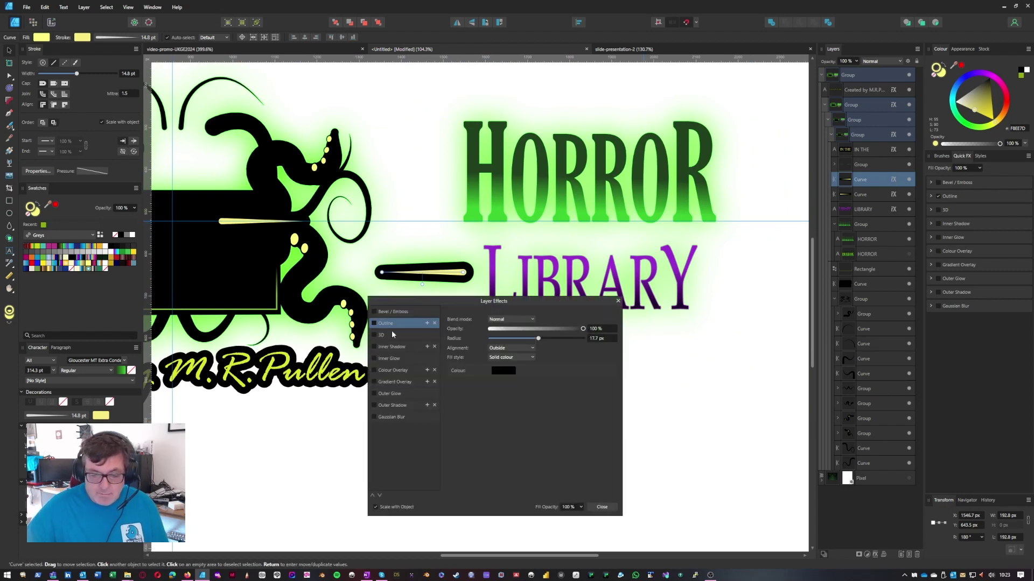
# - Switch off the yellow stroke's black Outline effect and close Layer Effects
pyautogui.click(373, 323)
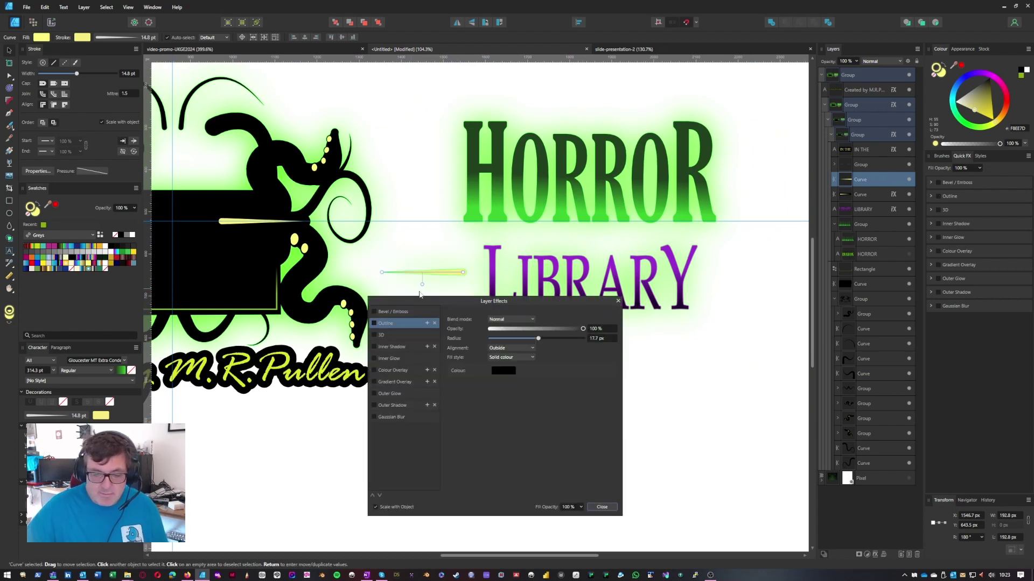
pyautogui.click(602, 507)
pyautogui.scroll(5, 407, 248)
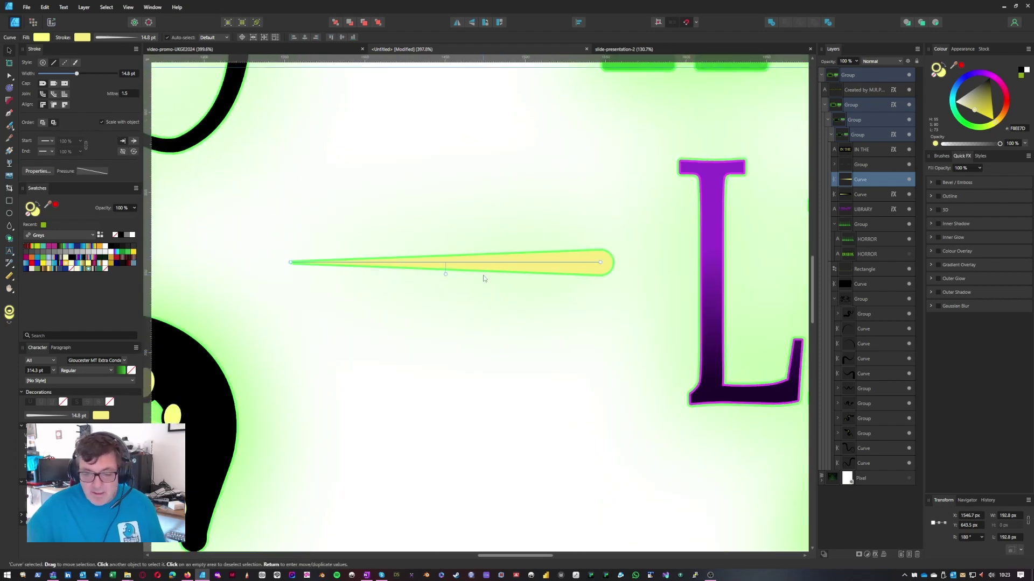
# - Shorten the tapered stroke from its left end and thicken it to 17.2 pt
pyautogui.moveTo(291, 263)
pyautogui.mouseDown()
pyautogui.moveTo(431, 263)
pyautogui.moveTo(370, 263)
pyautogui.mouseUp()
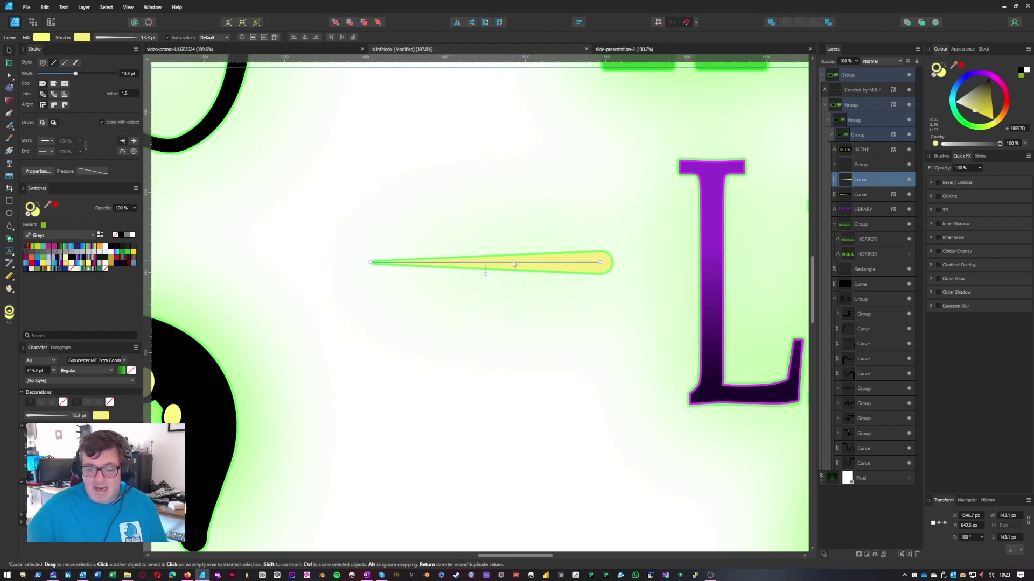
pyautogui.click(935, 76)
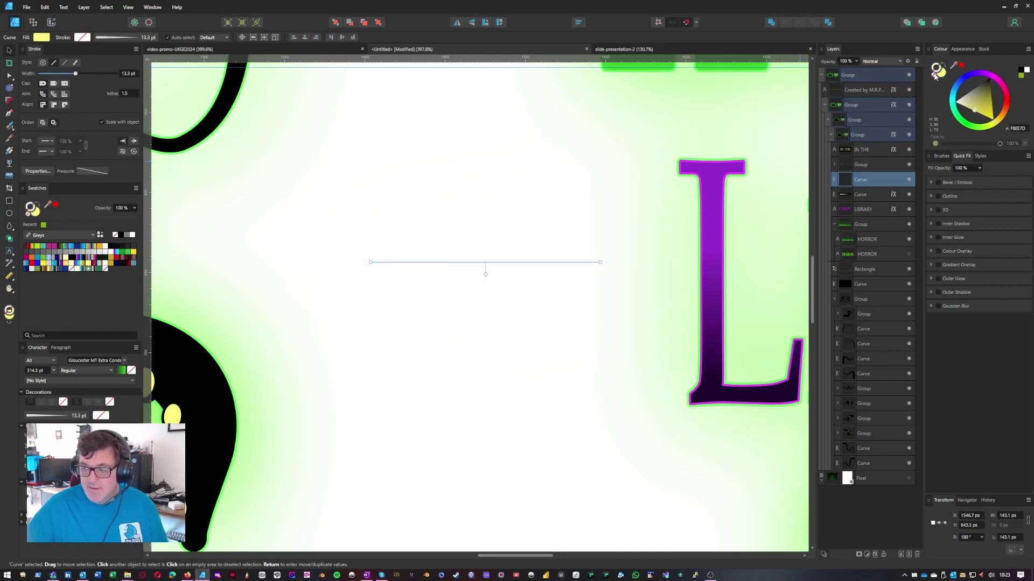
pyautogui.hotkey('ctrl', 'z')
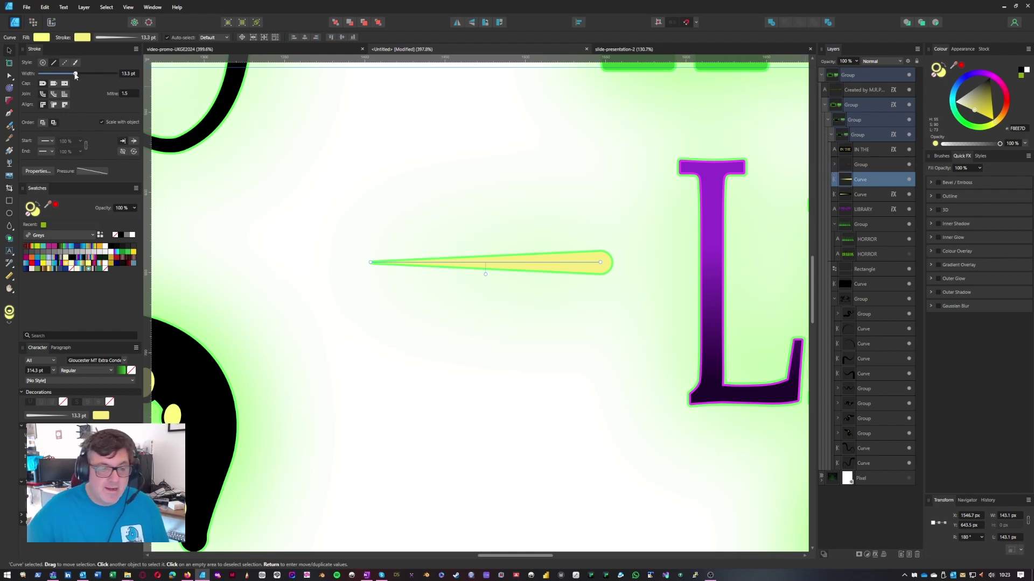
pyautogui.moveTo(75, 74)
pyautogui.mouseDown()
pyautogui.moveTo(63, 77)
pyautogui.moveTo(88, 76)
pyautogui.moveTo(79, 78)
pyautogui.mouseUp()
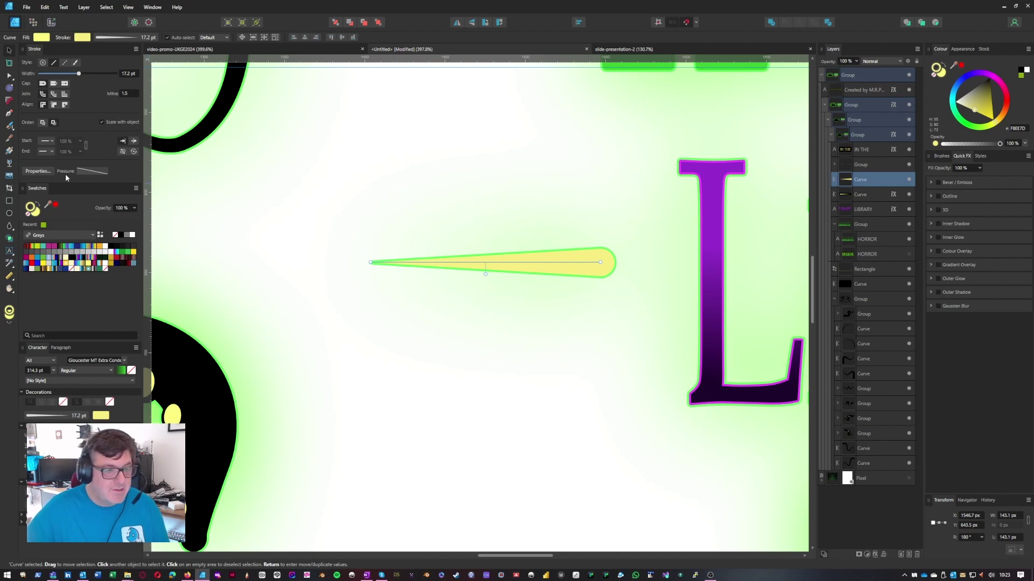
pyautogui.click(9, 78)
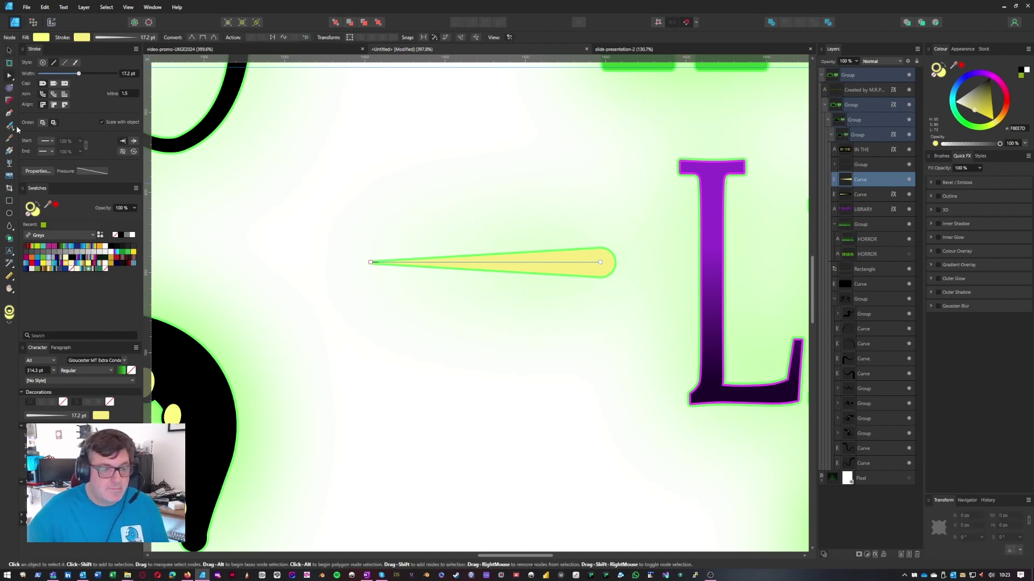
pyautogui.click(11, 54)
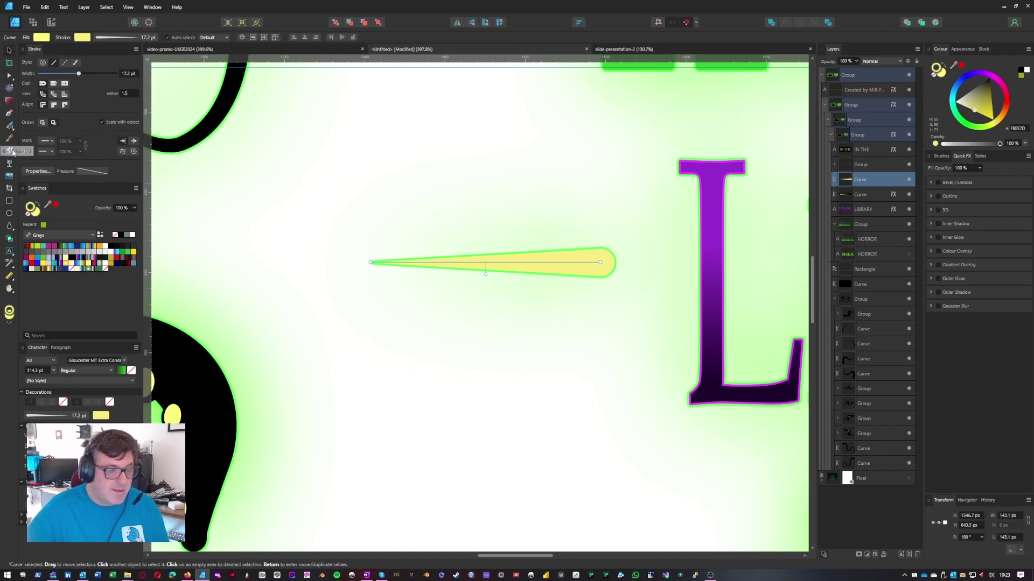
# - Draw a straight yellow stroke above the tapered one and nudge its right end upward
pyautogui.press('p')
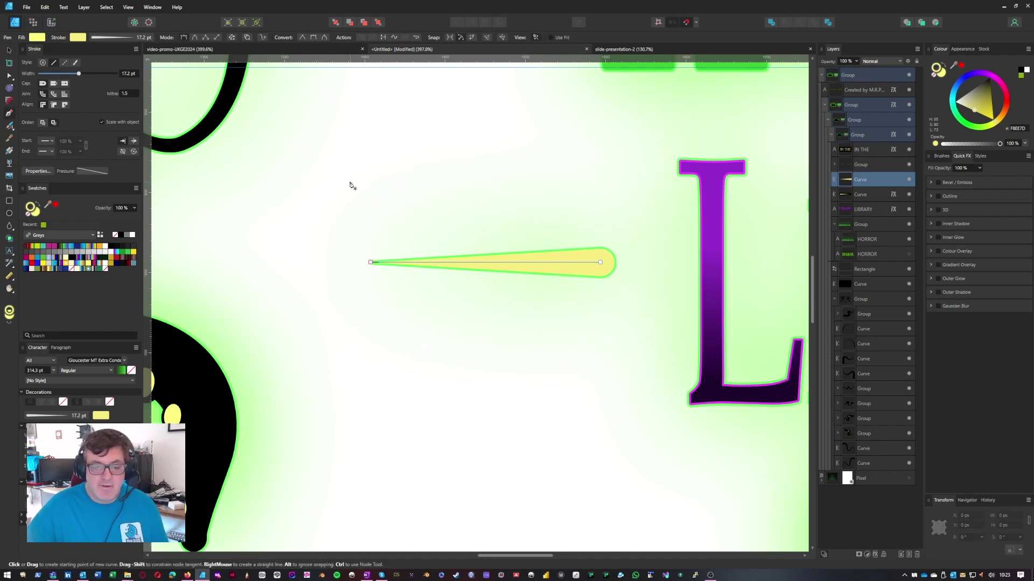
pyautogui.click(350, 182)
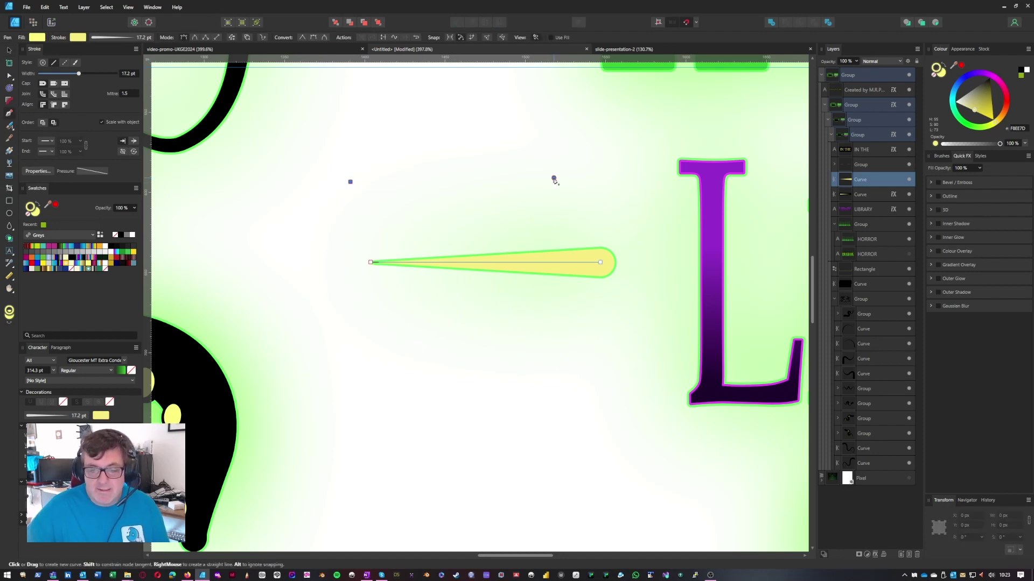
pyautogui.click(553, 177)
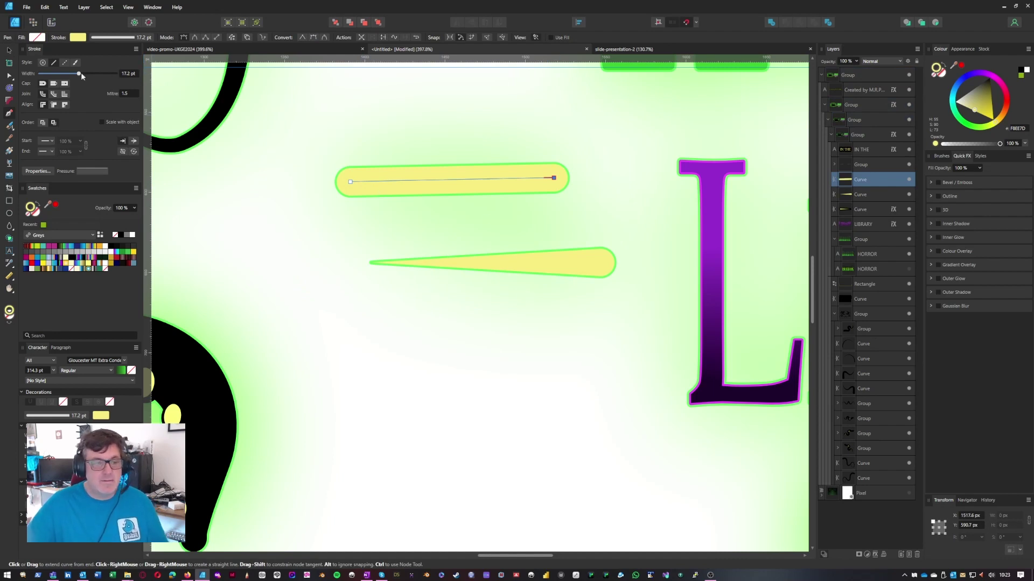
pyautogui.press('a')
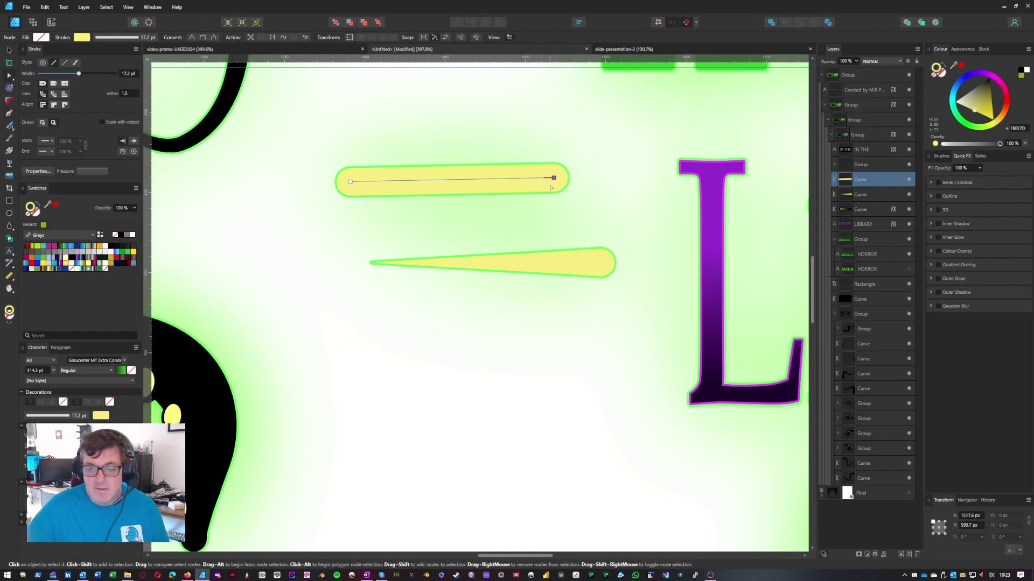
pyautogui.moveTo(554, 177); pyautogui.dragTo(558, 172)
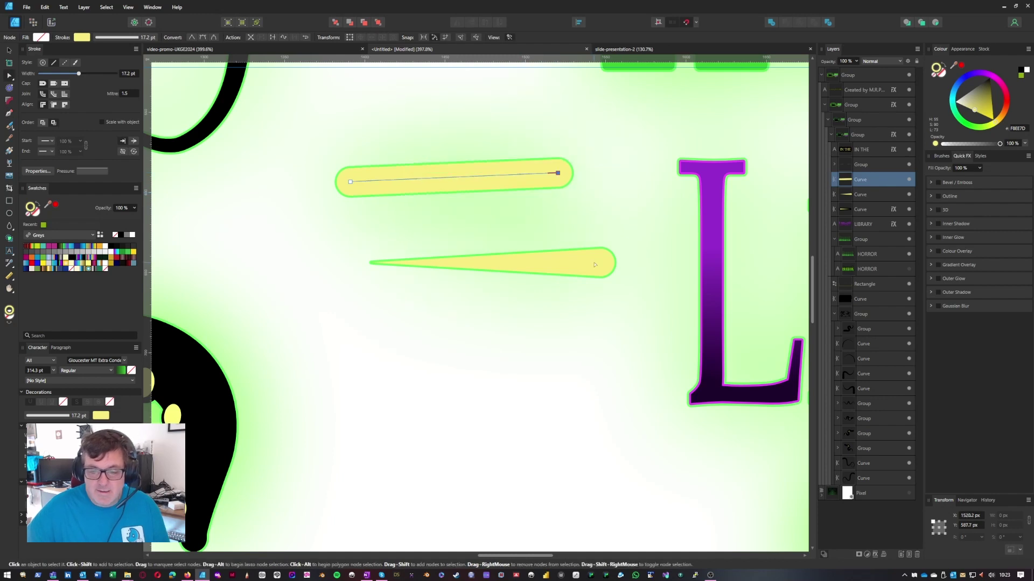
# - Extend the lower tapered stroke's pointed tip further left
pyautogui.click(595, 265)
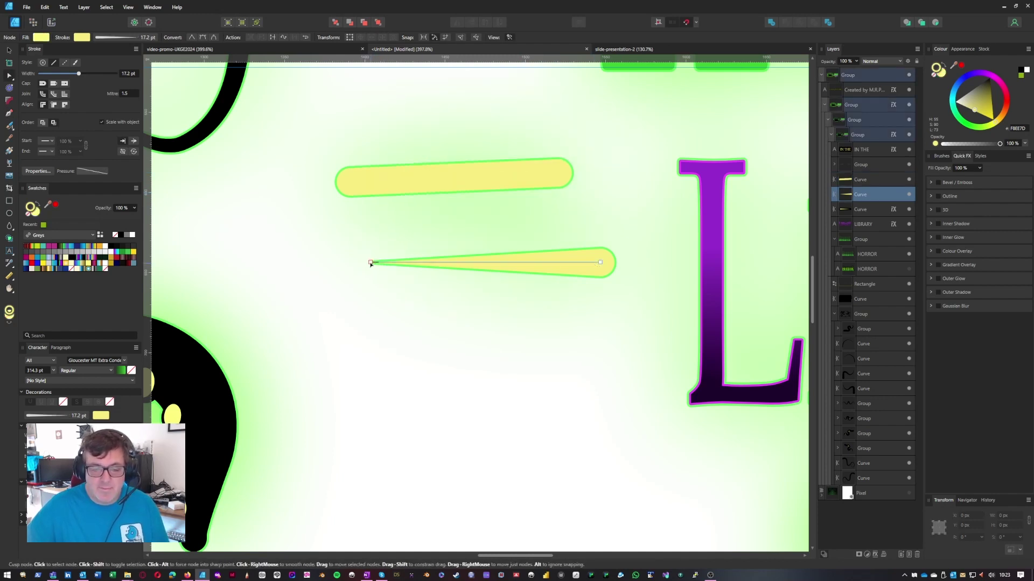
pyautogui.moveTo(370, 264)
pyautogui.mouseDown()
pyautogui.moveTo(370, 293)
pyautogui.moveTo(348, 249)
pyautogui.moveTo(394, 249)
pyautogui.moveTo(382, 264)
pyautogui.mouseUp()
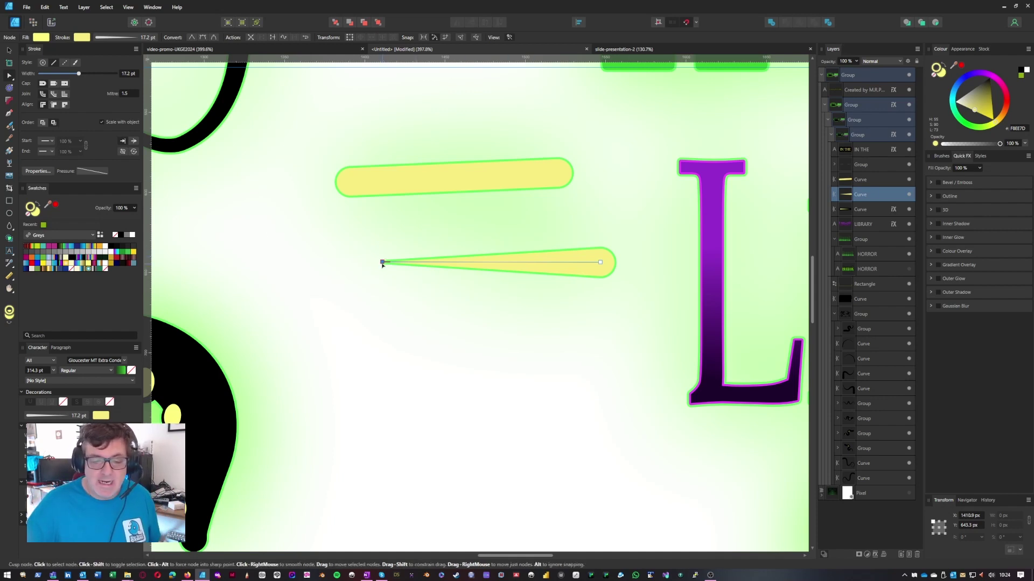
pyautogui.moveTo(382, 263); pyautogui.dragTo(364, 266)
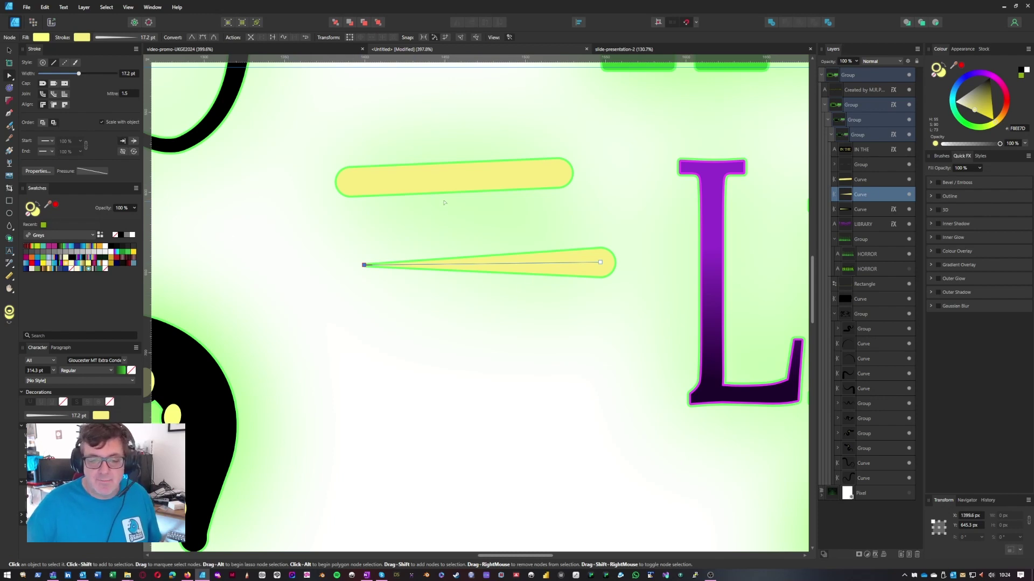
pyautogui.click(453, 182)
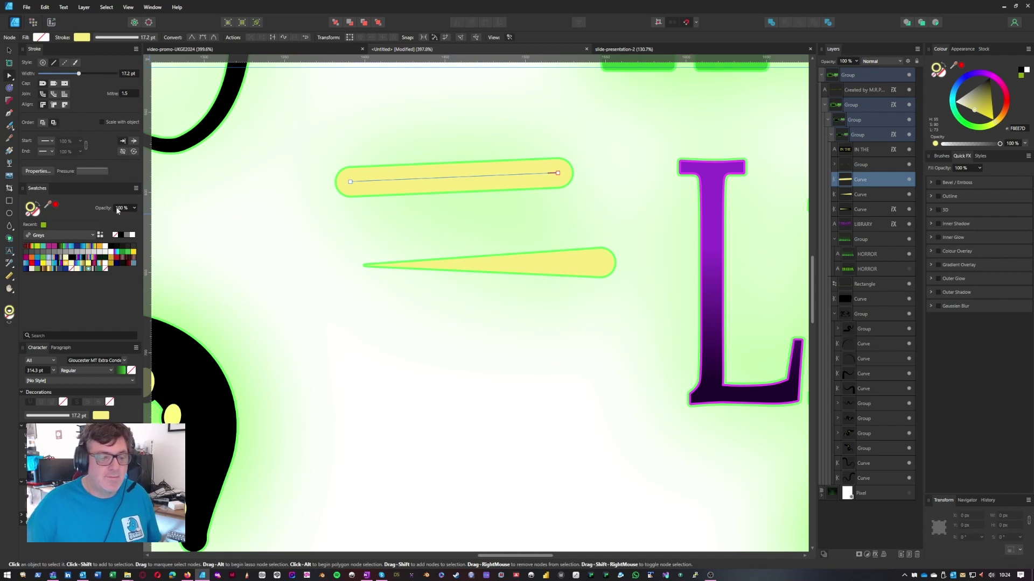
# - Lower the upper stroke's pressure profile to thin it unevenly, then pull a handle from its start node
pyautogui.click(101, 172)
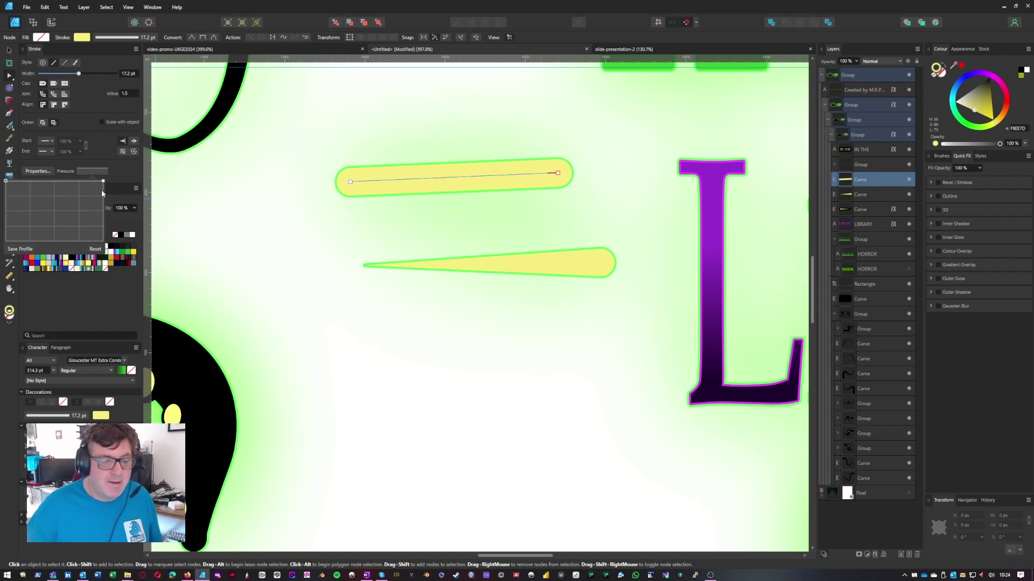
pyautogui.moveTo(6, 181)
pyautogui.mouseDown()
pyautogui.moveTo(13, 250)
pyautogui.moveTo(7, 186)
pyautogui.moveTo(6, 207)
pyautogui.mouseUp()
pyautogui.moveTo(100, 185)
pyautogui.mouseDown()
pyautogui.moveTo(102, 226)
pyautogui.moveTo(51, 216)
pyautogui.moveTo(56, 194)
pyautogui.moveTo(49, 228)
pyautogui.moveTo(28, 216)
pyautogui.moveTo(29, 200)
pyautogui.mouseUp()
pyautogui.hotkey('ctrl', 'z')
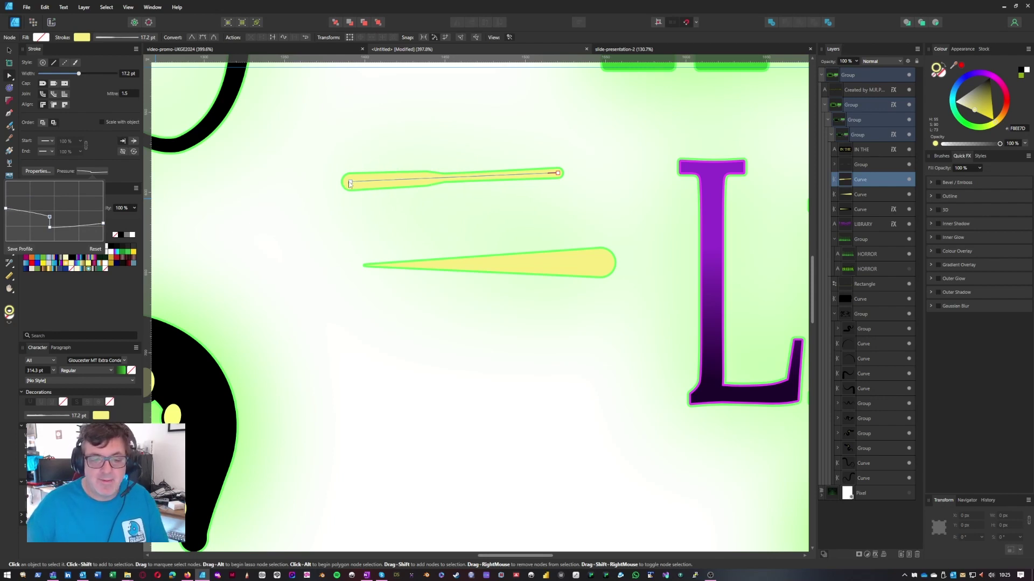
pyautogui.click(351, 183)
pyautogui.press('p')
pyautogui.moveTo(350, 184)
pyautogui.mouseDown()
pyautogui.moveTo(353, 168)
pyautogui.moveTo(314, 157)
pyautogui.moveTo(310, 199)
pyautogui.mouseUp()
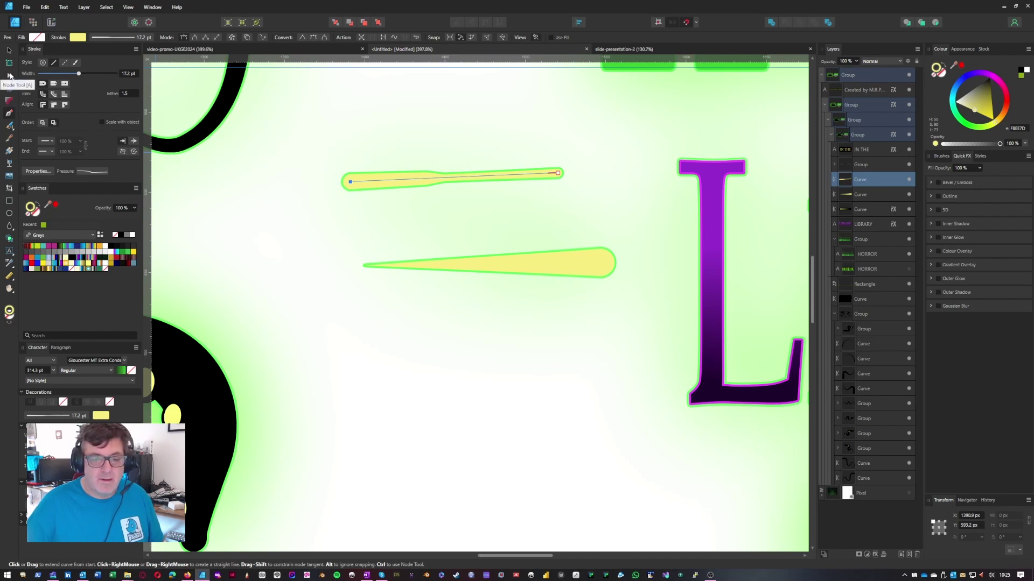
# - Set the upper stroke's pressure to a straight line from full width at left to zero at right
pyautogui.click(9, 51)
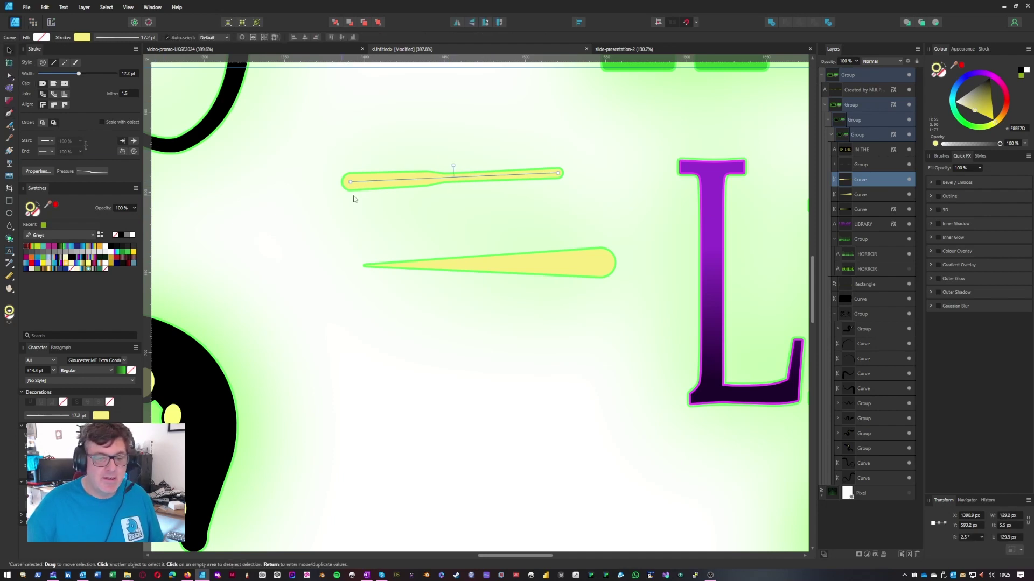
pyautogui.click(93, 171)
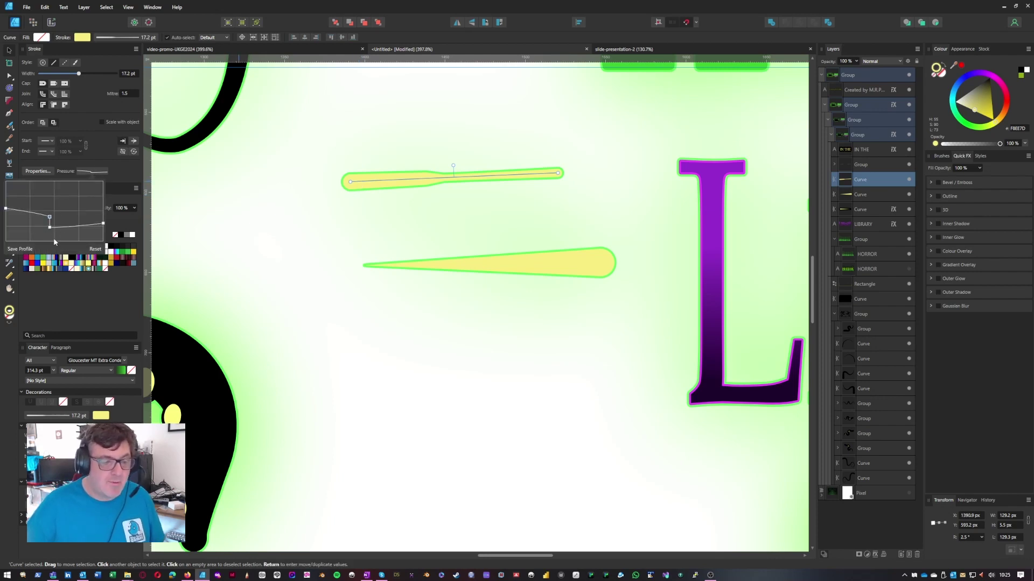
pyautogui.moveTo(49, 218); pyautogui.dragTo(41, 231)
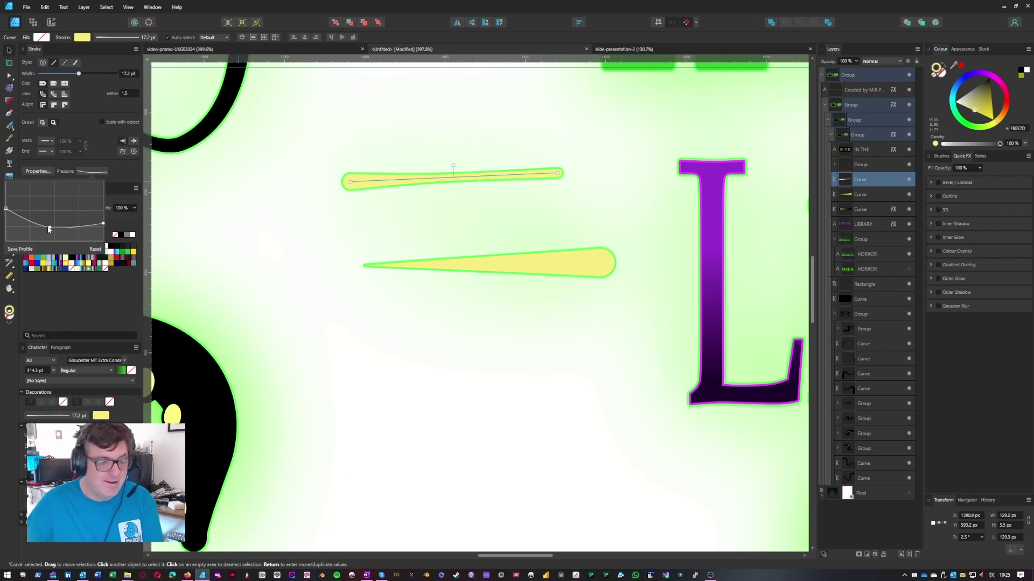
pyautogui.moveTo(48, 229)
pyautogui.mouseDown()
pyautogui.moveTo(105, 225)
pyautogui.moveTo(103, 242)
pyautogui.mouseUp()
pyautogui.moveTo(4, 208); pyautogui.dragTo(5, 181)
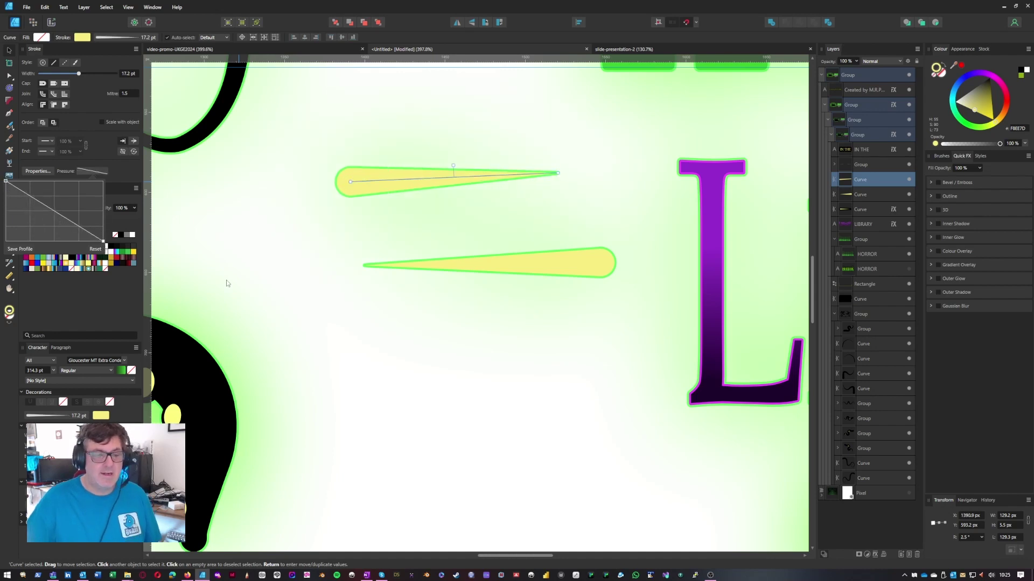
pyautogui.click(103, 84)
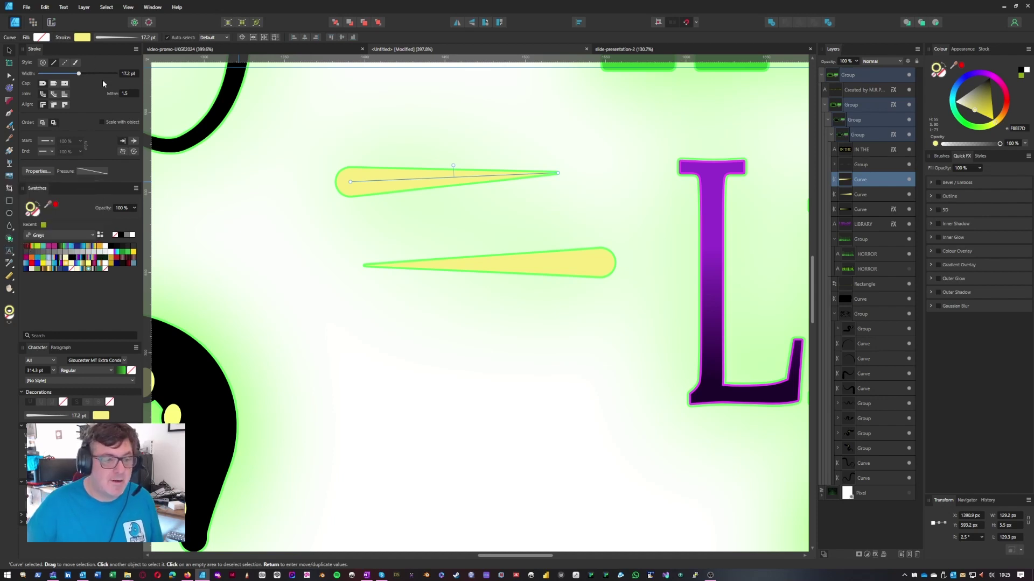
# - Try square and butt caps on the upper stroke, settling on Round cap
pyautogui.click(64, 84)
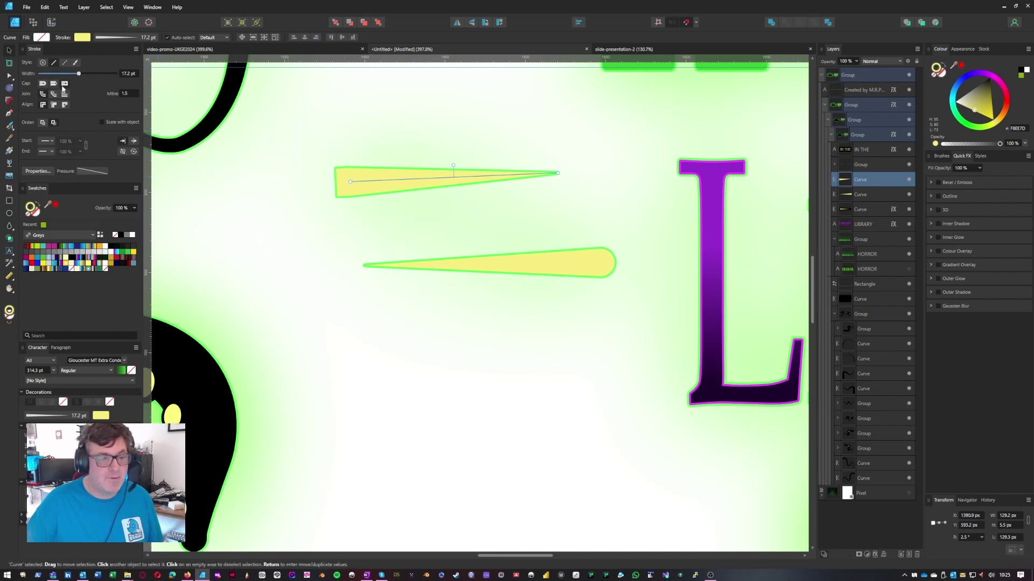
pyautogui.click(46, 84)
pyautogui.hotkey('ctrl', 'z')
pyautogui.hotkey('ctrl', 'z')
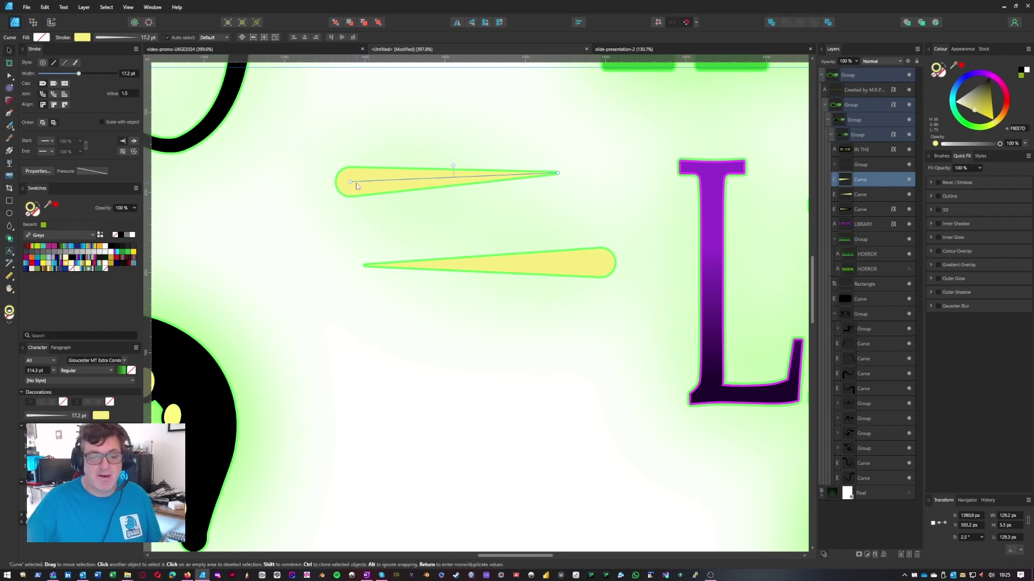
pyautogui.click(55, 84)
pyautogui.click(42, 84)
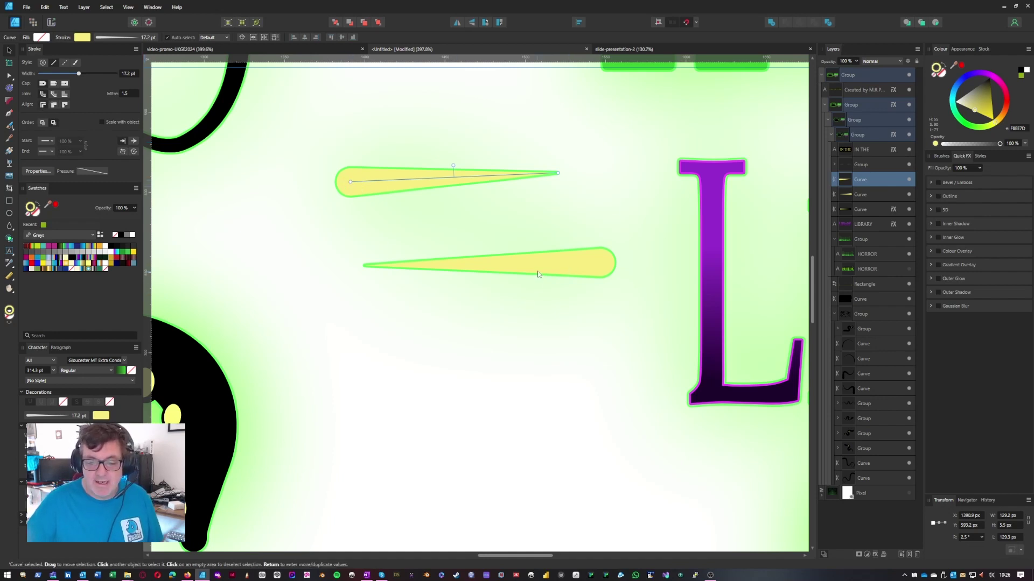
pyautogui.click(538, 270)
# - Pull the tapered yellow stroke off the black box's top edge down-right beside the box
pyautogui.scroll(-5, 443, 295)
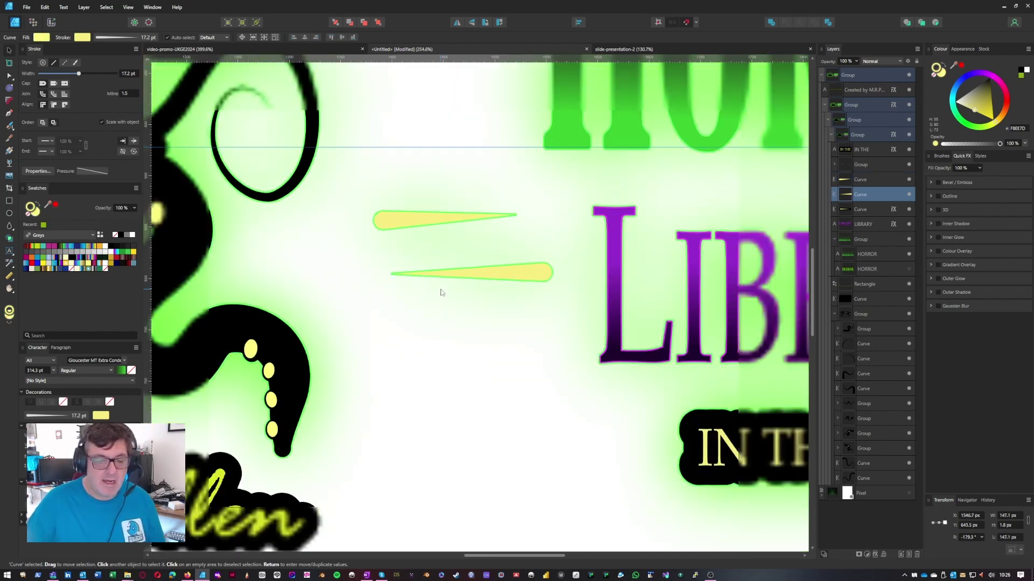
pyautogui.scroll(-2, 440, 292)
pyautogui.scroll(1, 369, 207)
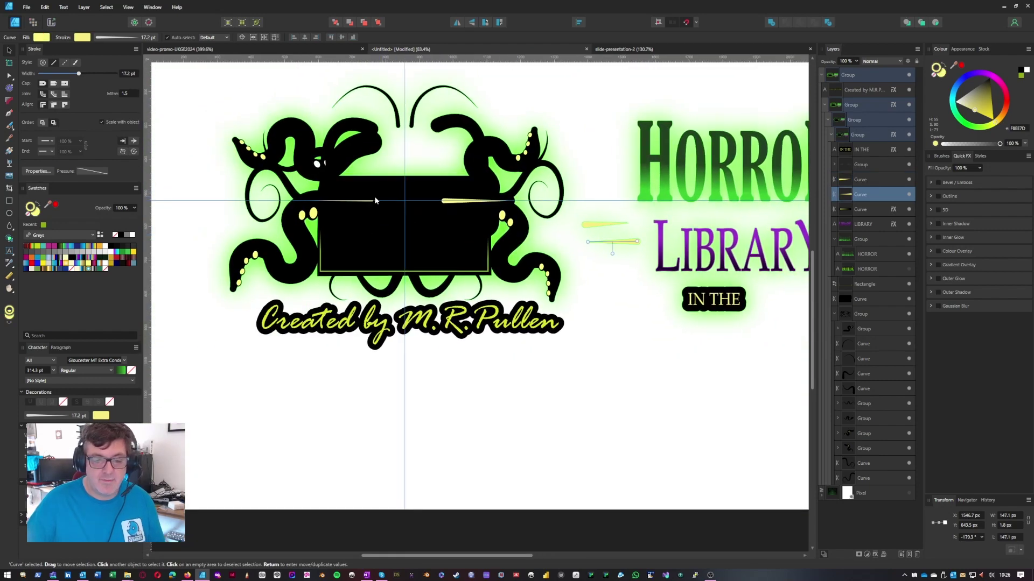
pyautogui.click(353, 250)
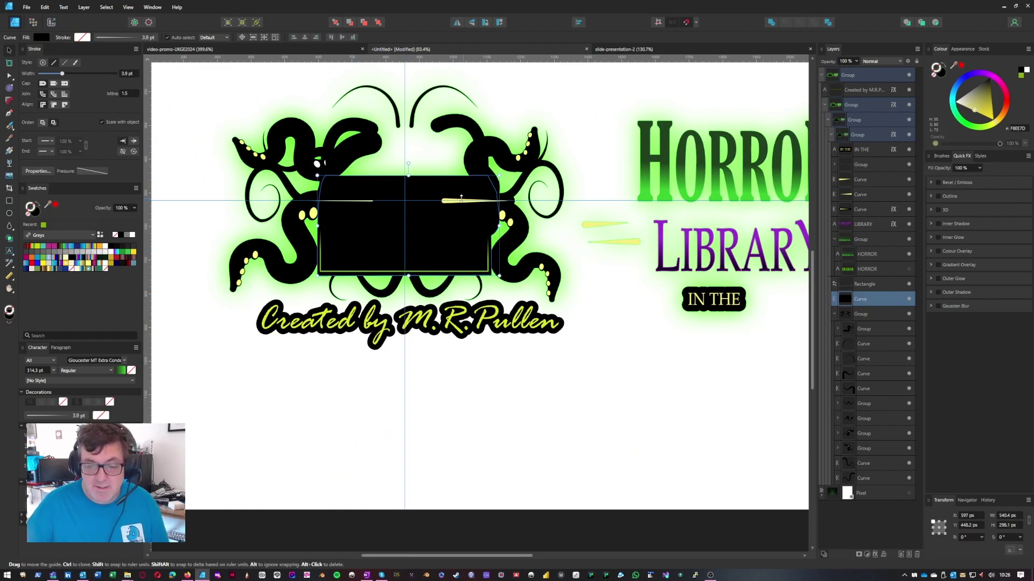
pyautogui.click(445, 203)
pyautogui.scroll(4, 381, 211)
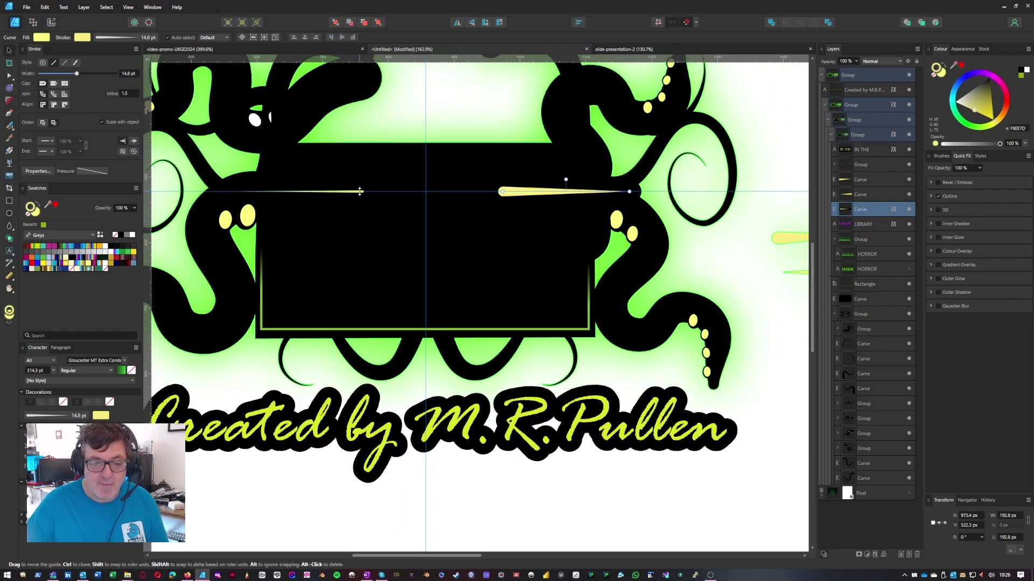
pyautogui.scroll(8, 553, 195)
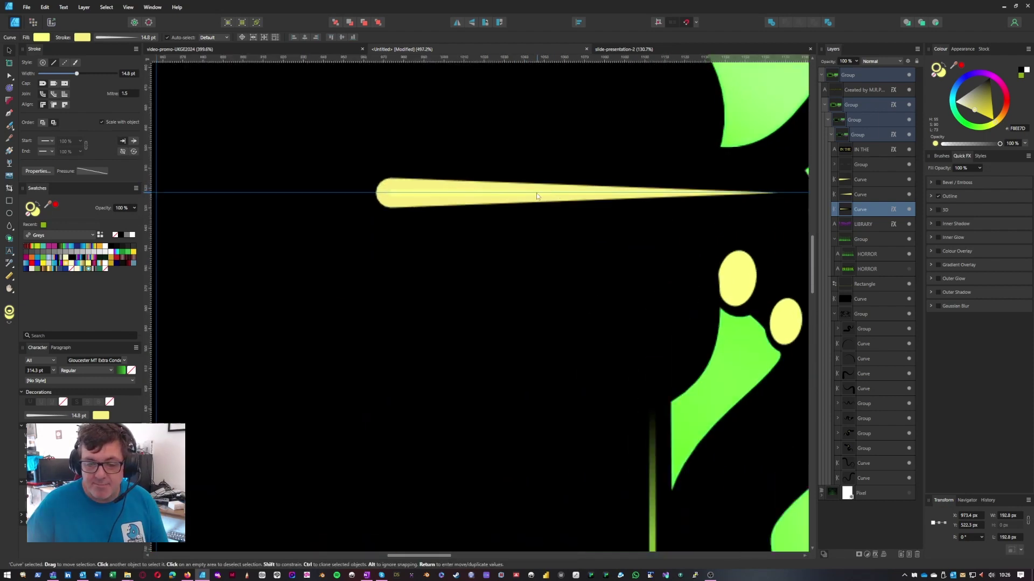
pyautogui.scroll(4, 381, 195)
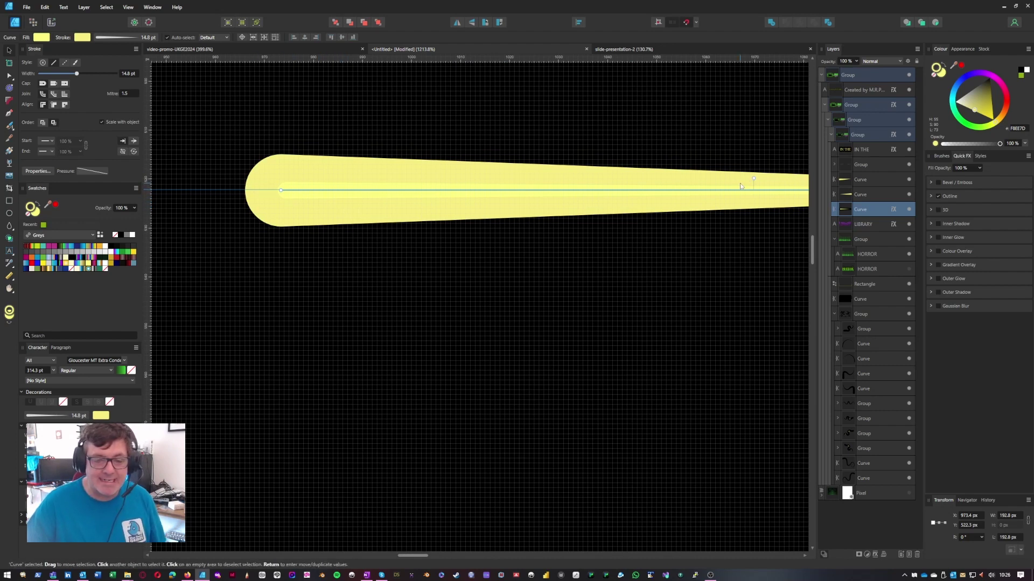
pyautogui.scroll(-15, 421, 205)
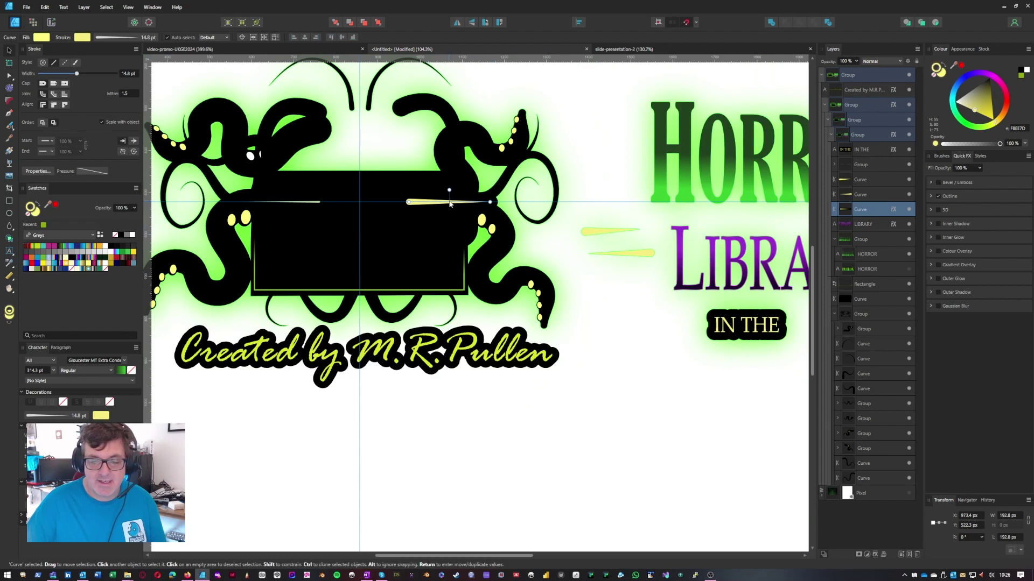
pyautogui.click(846, 199)
pyautogui.click(849, 211)
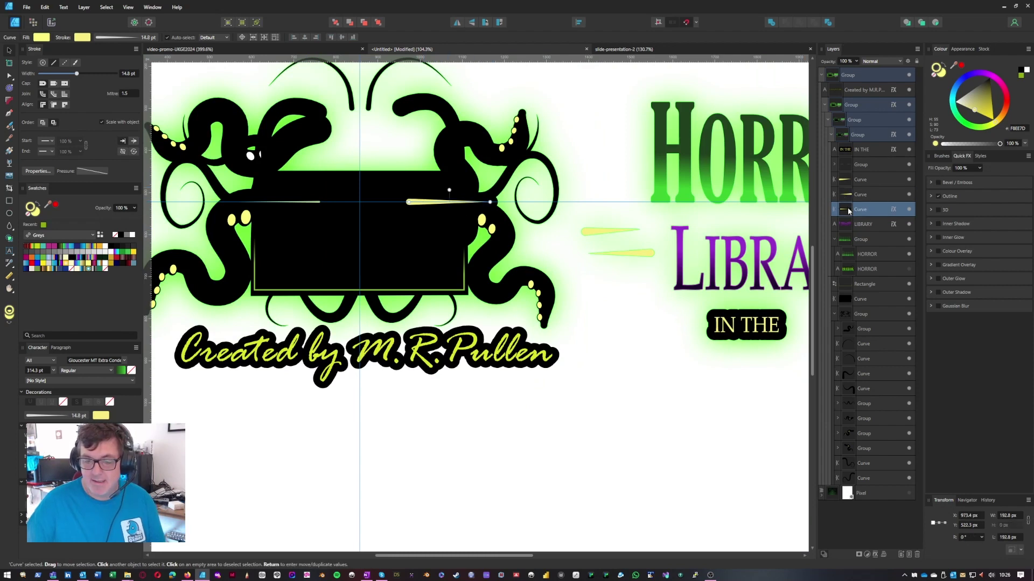
pyautogui.moveTo(432, 203); pyautogui.dragTo(545, 234)
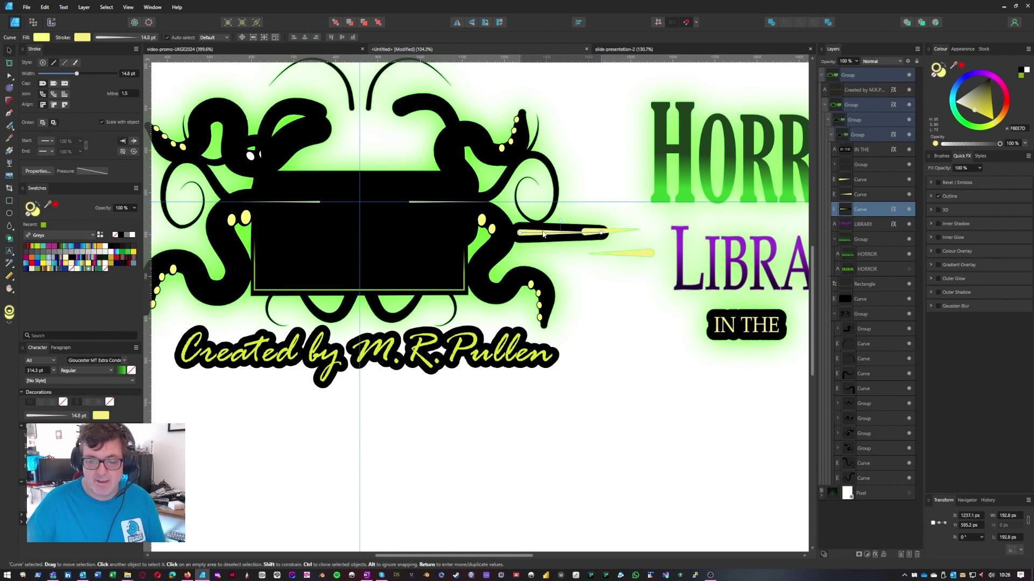
pyautogui.click(860, 179)
pyautogui.click(860, 298)
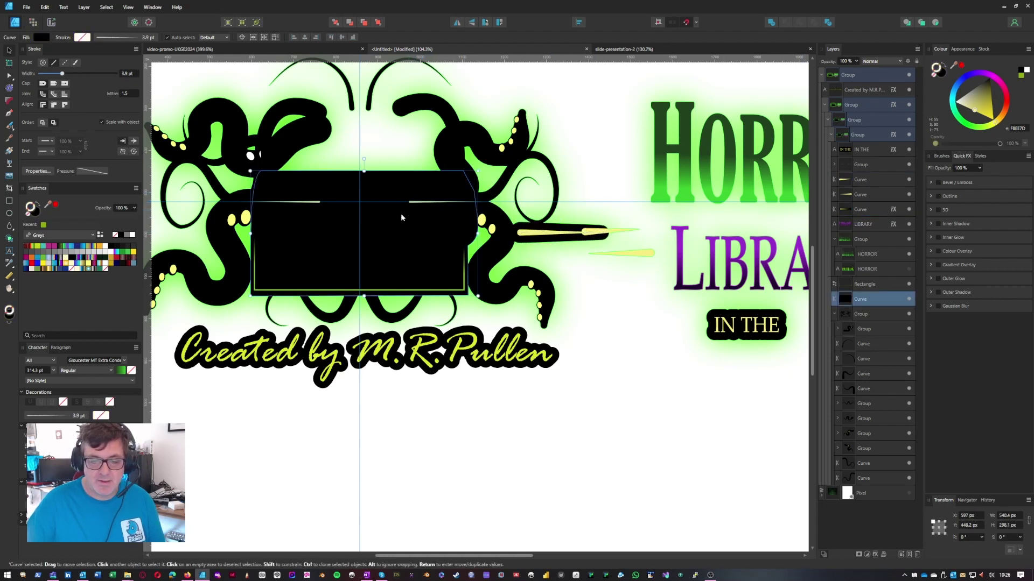
pyautogui.scroll(-4, 386, 222)
pyautogui.scroll(2, 426, 247)
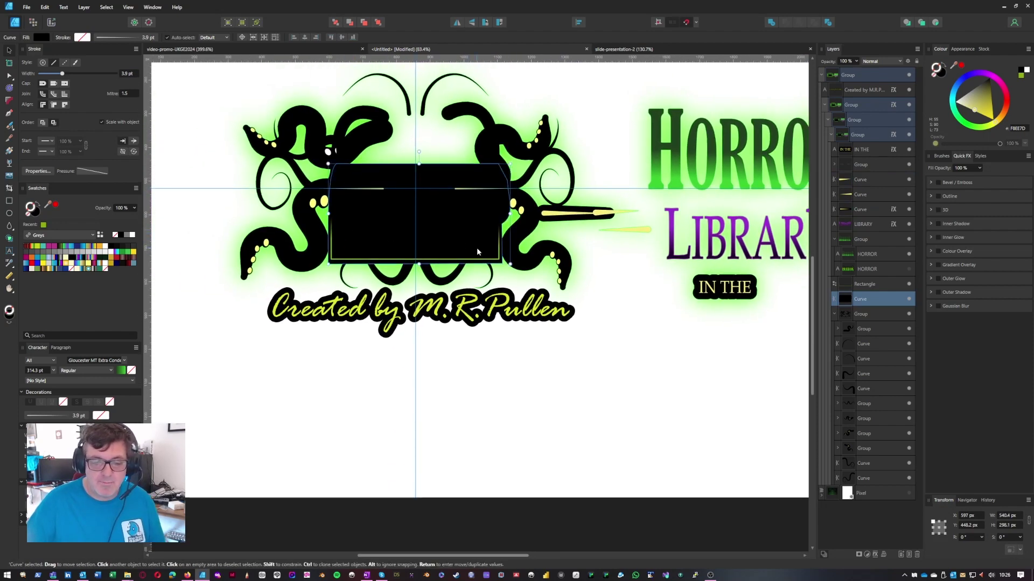
pyautogui.scroll(3, 476, 248)
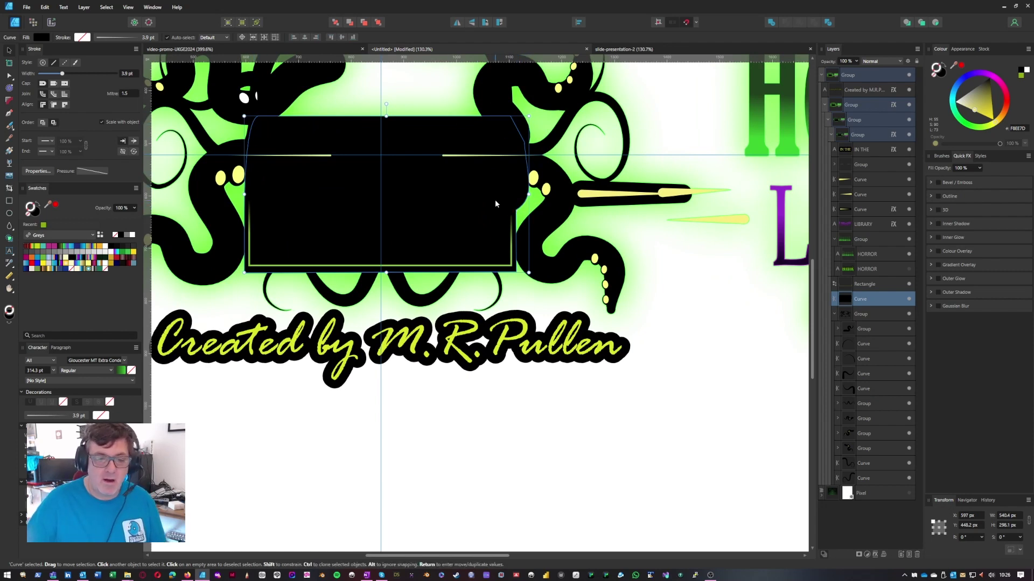
pyautogui.scroll(-1, 495, 204)
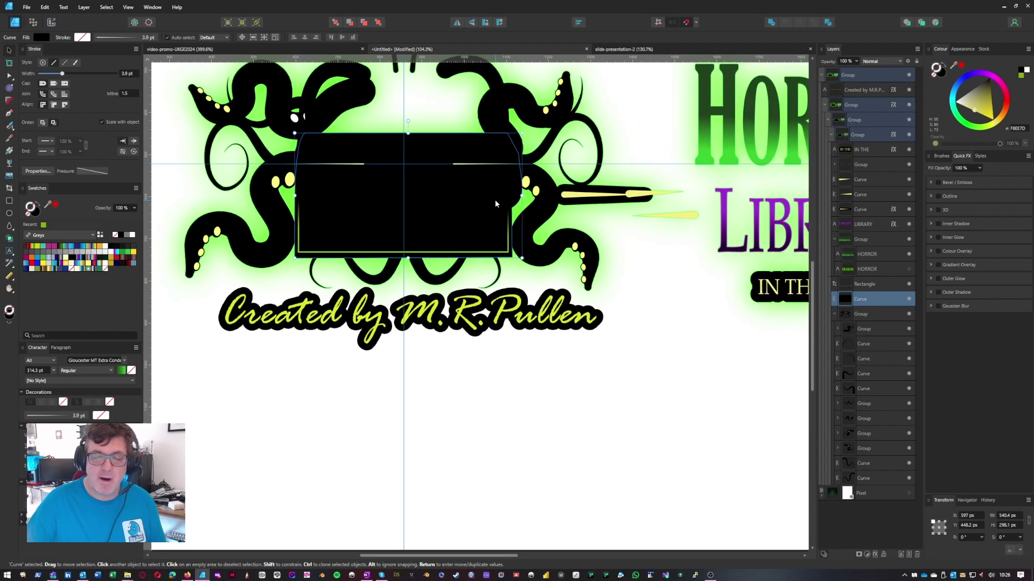
pyautogui.click(234, 50)
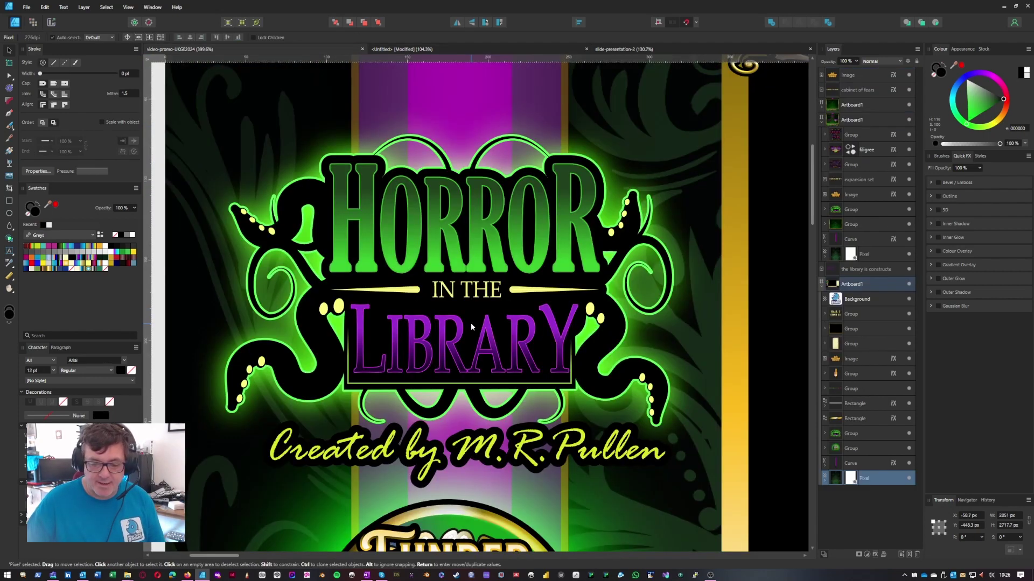
pyautogui.scroll(1, 471, 325)
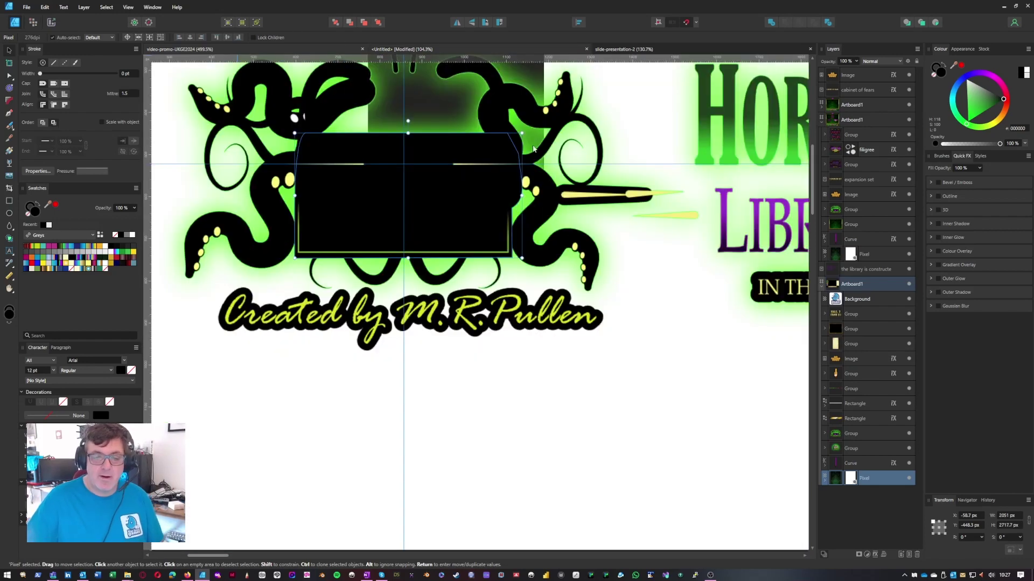
pyautogui.click(492, 150)
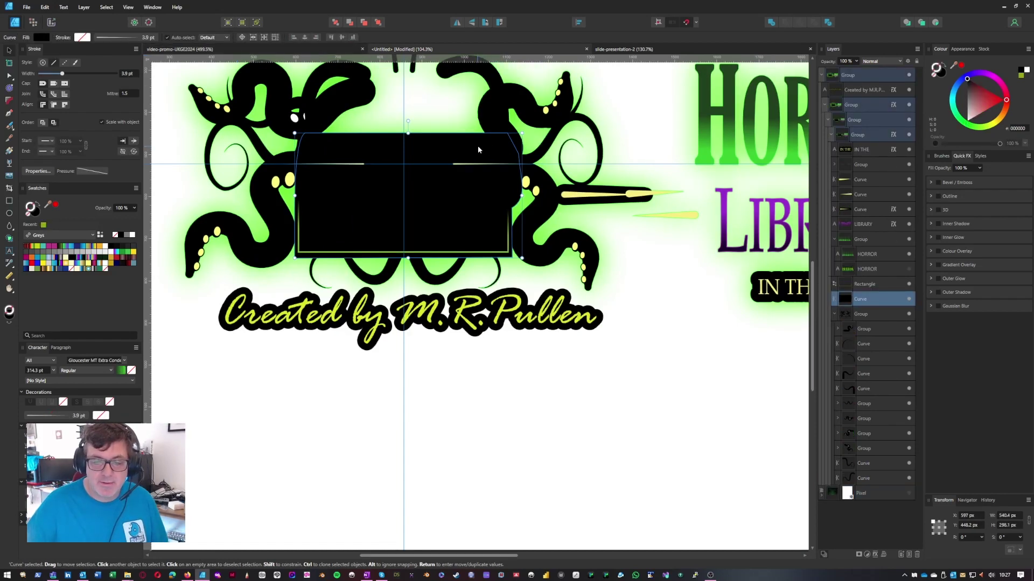
pyautogui.moveTo(477, 145)
pyautogui.mouseDown()
pyautogui.moveTo(515, 215)
pyautogui.moveTo(460, 146)
pyautogui.moveTo(518, 336)
pyautogui.moveTo(478, 150)
pyautogui.mouseUp()
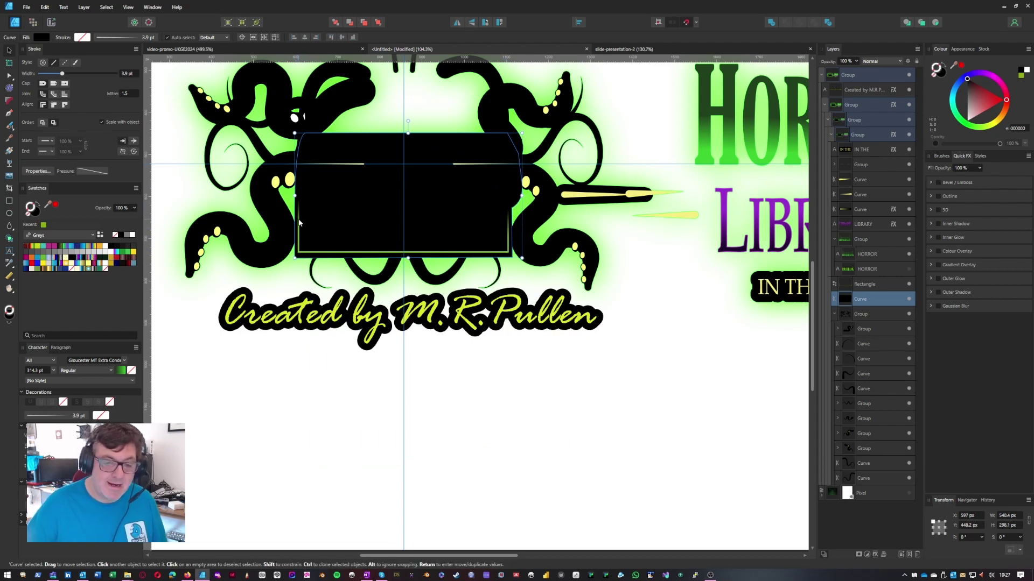
pyautogui.scroll(6, 304, 208)
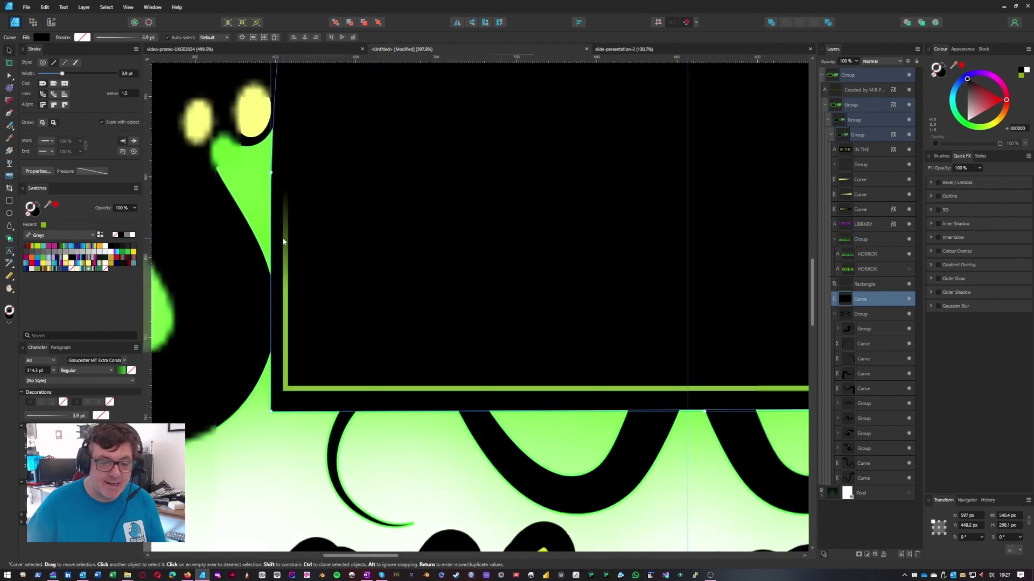
pyautogui.click(289, 242)
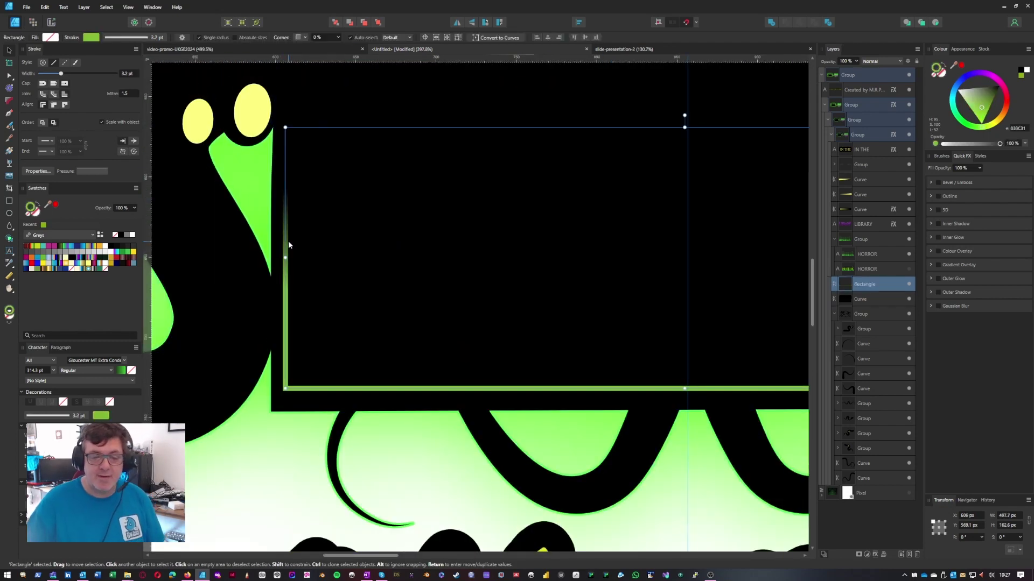
pyautogui.scroll(-5, 398, 272)
pyautogui.moveTo(407, 253); pyautogui.dragTo(398, 490)
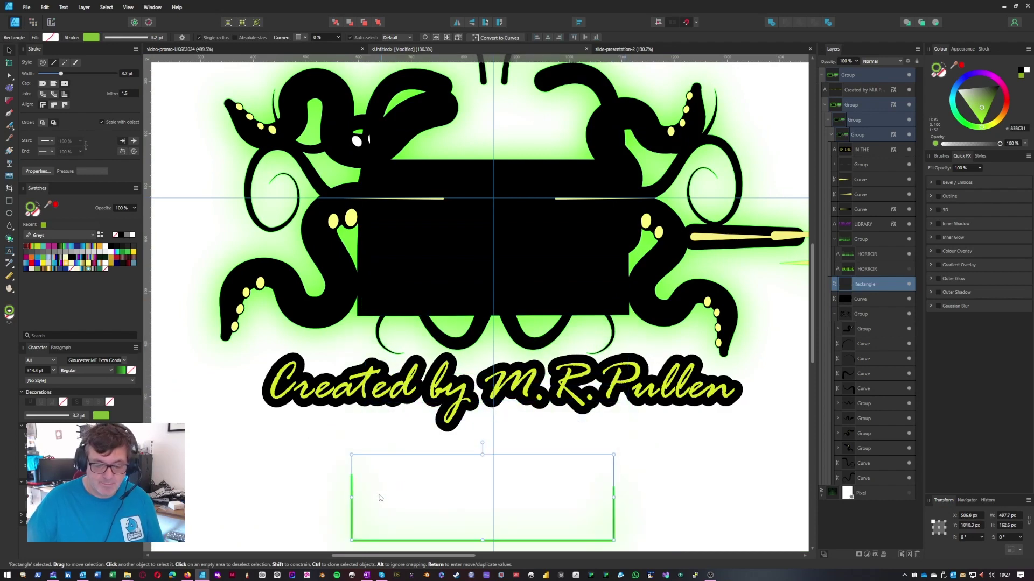
pyautogui.scroll(4, 378, 497)
pyautogui.scroll(3, 376, 496)
pyautogui.hscroll(2, 430, 237)
pyautogui.scroll(2, 346, 212)
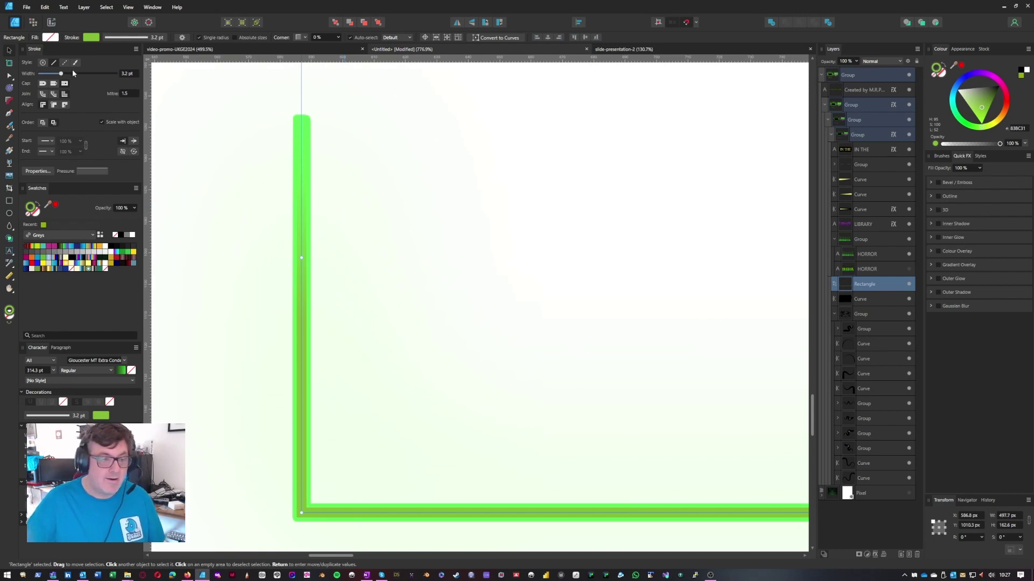
pyautogui.moveTo(60, 74); pyautogui.dragTo(69, 76)
pyautogui.hotkey('ctrl', 'z')
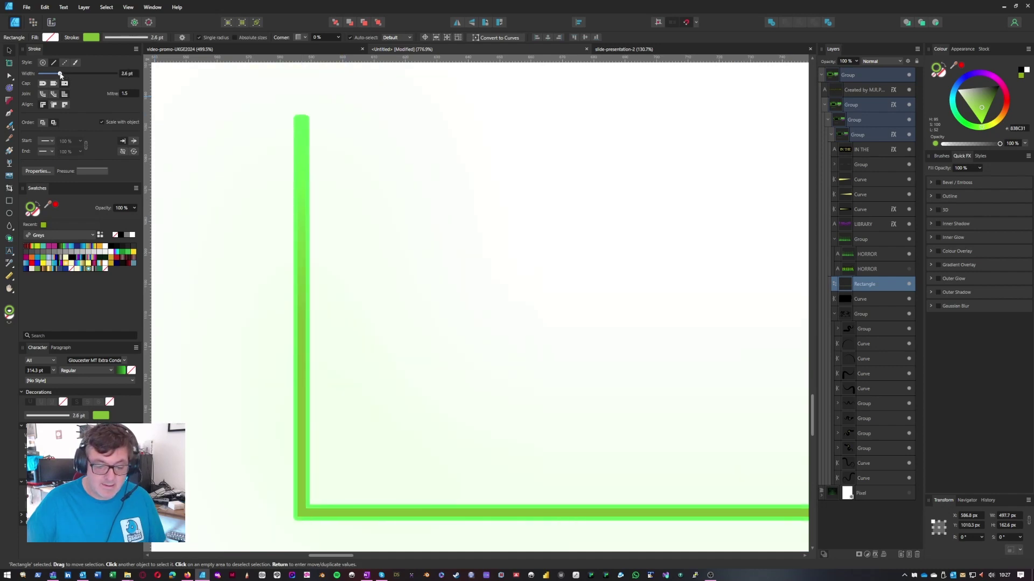
pyautogui.scroll(5, 70, 75)
pyautogui.scroll(-2, 69, 76)
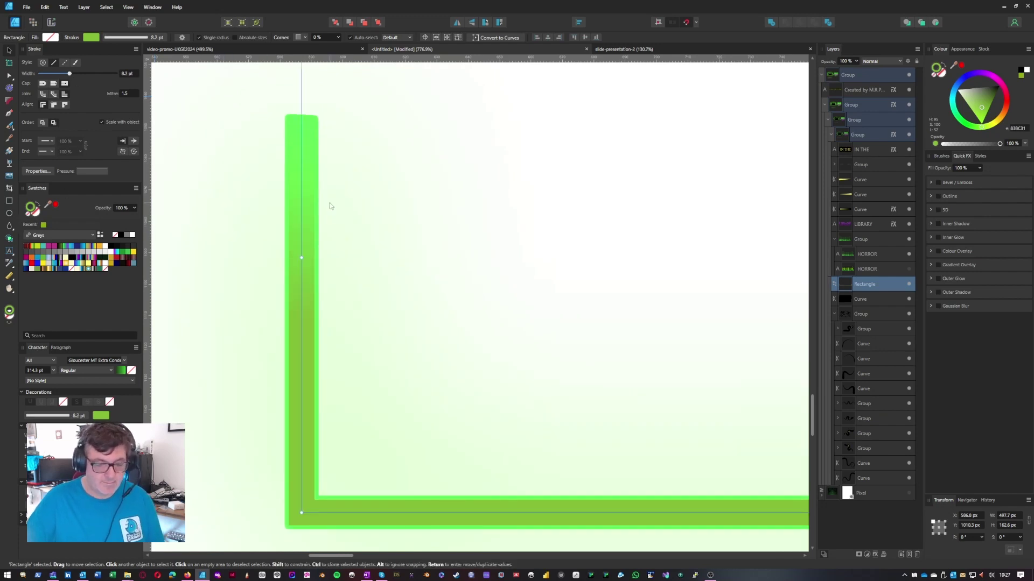
pyautogui.scroll(-6, 330, 208)
pyautogui.scroll(2, 340, 210)
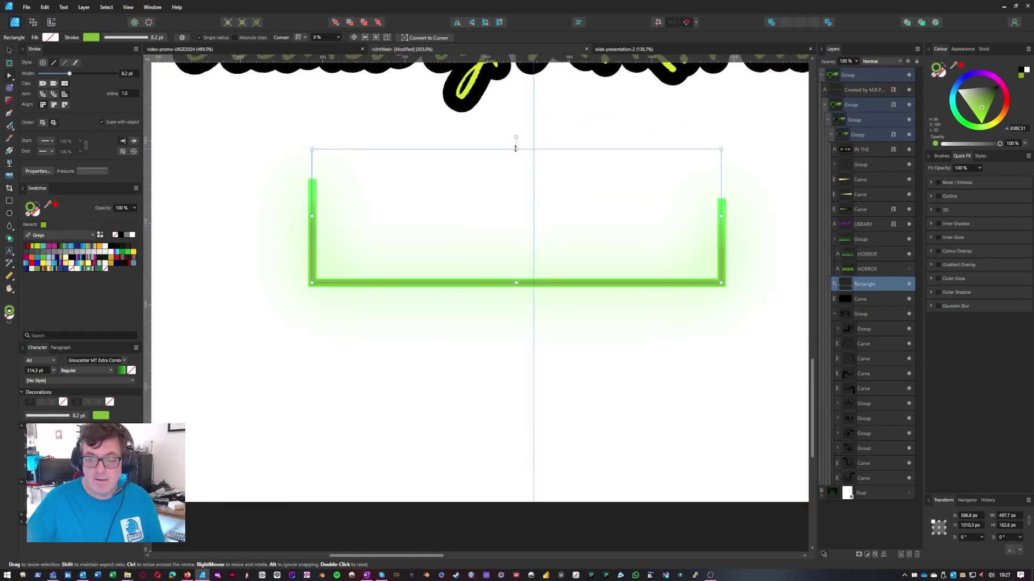
pyautogui.moveTo(516, 149)
pyautogui.mouseDown()
pyautogui.moveTo(516, 124)
pyautogui.moveTo(513, 153)
pyautogui.mouseUp()
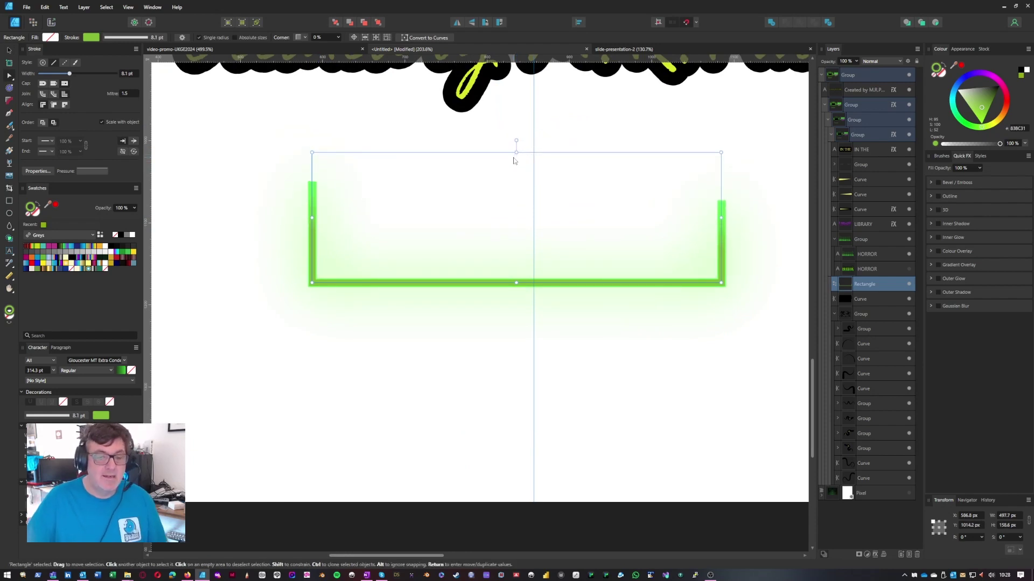
pyautogui.click(9, 188)
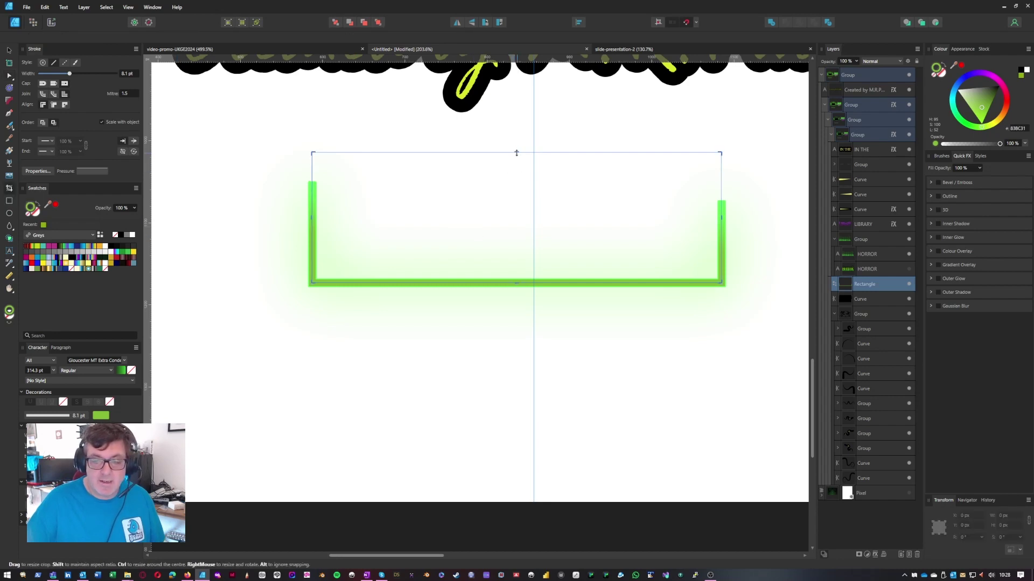
pyautogui.moveTo(517, 153)
pyautogui.mouseDown()
pyautogui.moveTo(512, 211)
pyautogui.moveTo(507, 154)
pyautogui.mouseUp()
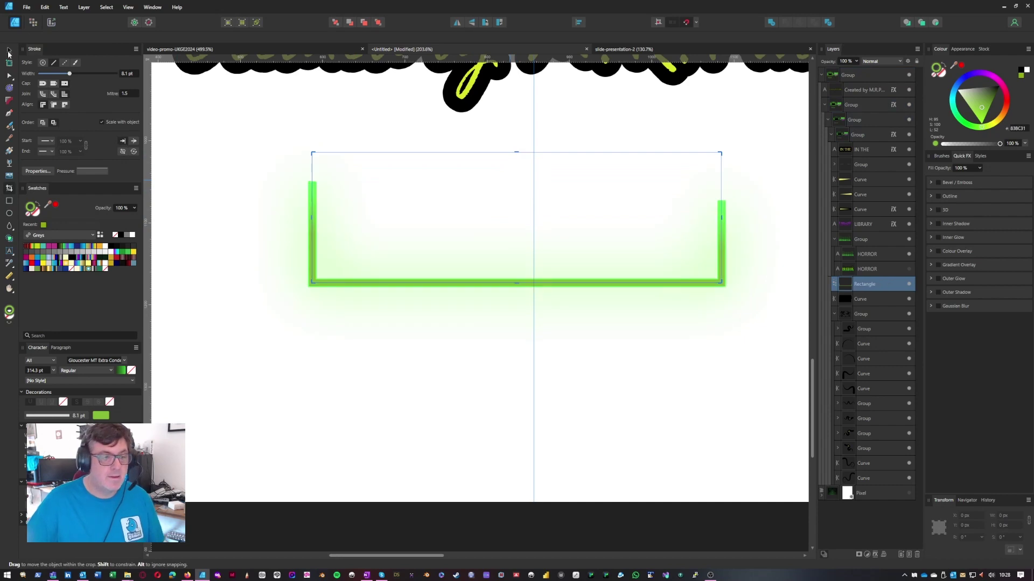
pyautogui.click(8, 51)
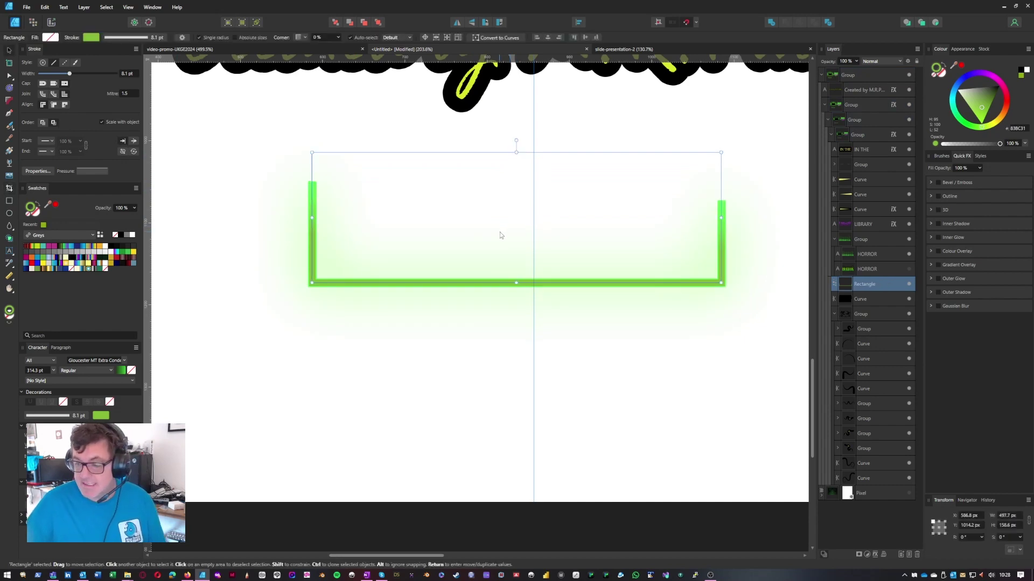
pyautogui.scroll(-5, 500, 235)
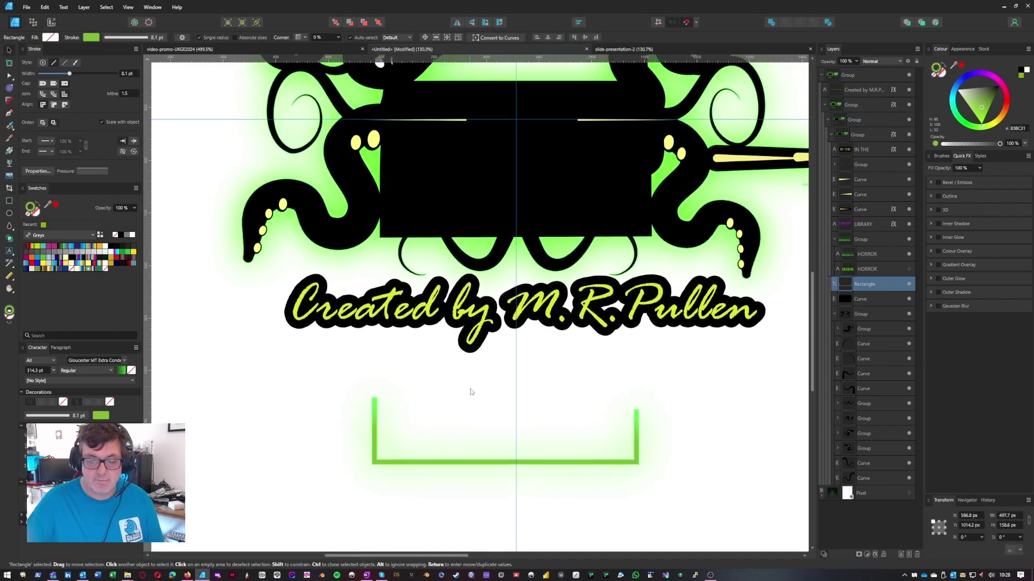
pyautogui.hotkey('ctrl', 'z')
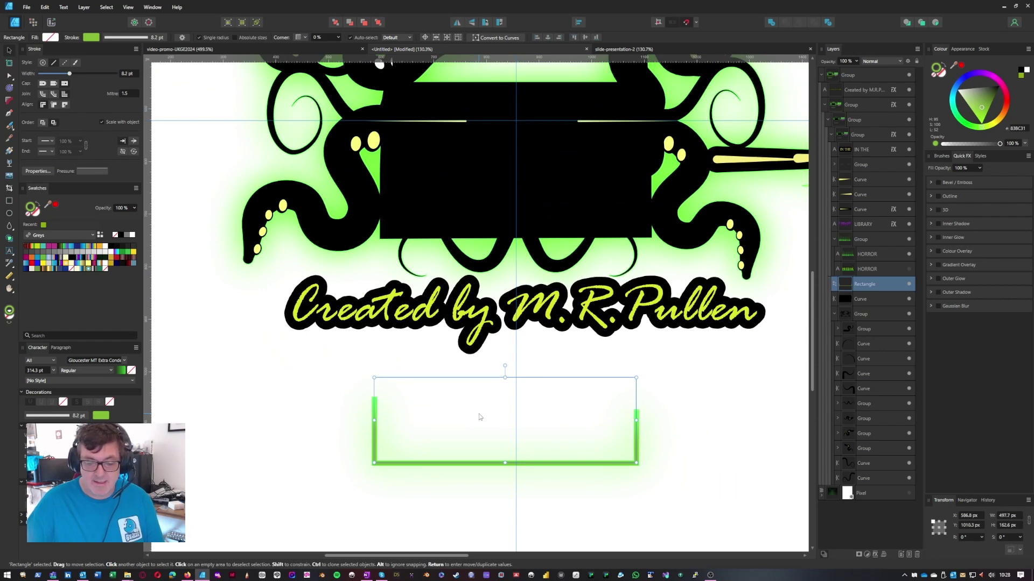
pyautogui.hotkey('ctrl', 'z')
pyautogui.scroll(6, 434, 223)
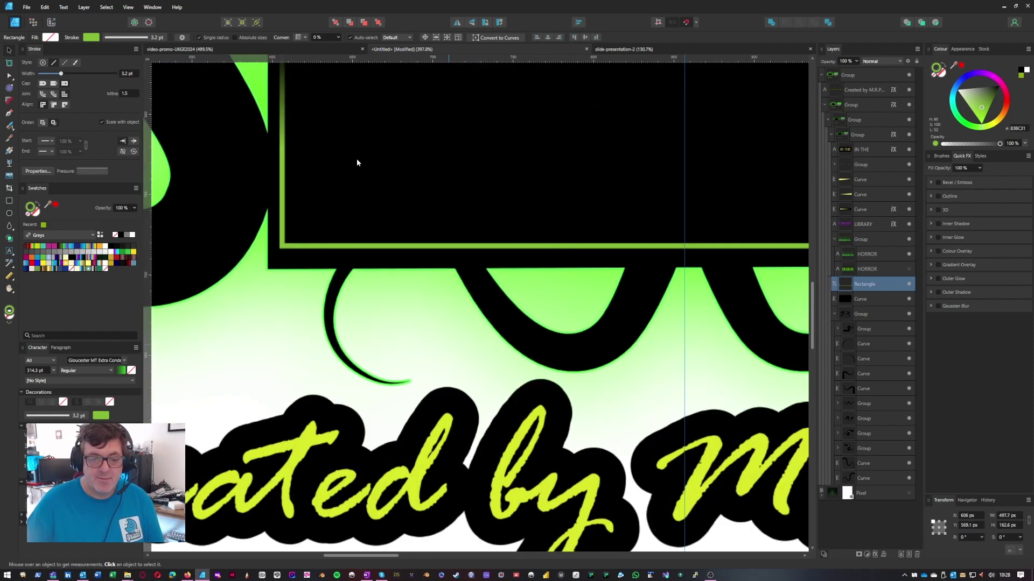
# - Move the green-bordered rectangle out of the logo group to the lower right
pyautogui.scroll(3, 509, 344)
pyautogui.click(267, 288)
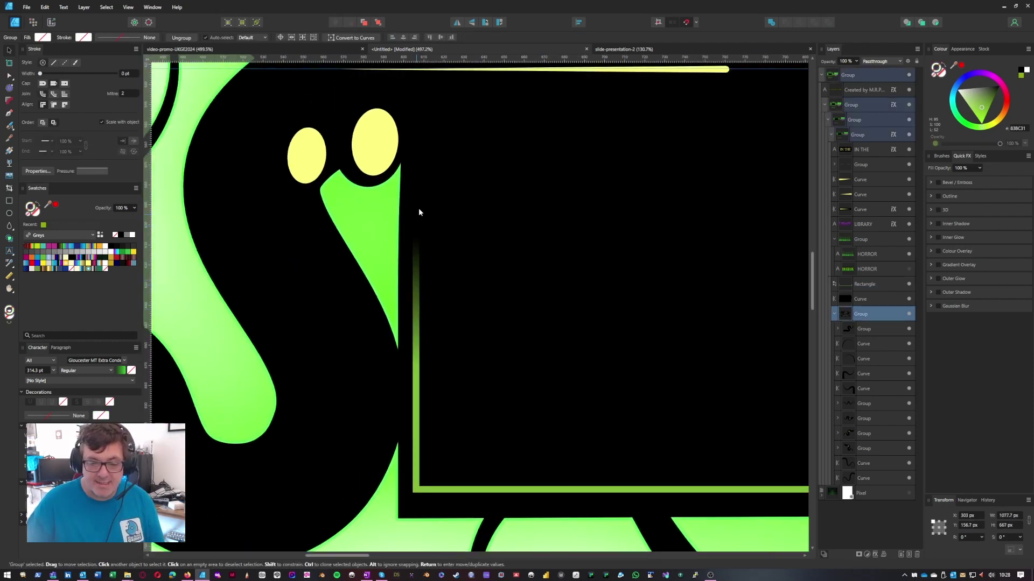
pyautogui.scroll(-9, 497, 277)
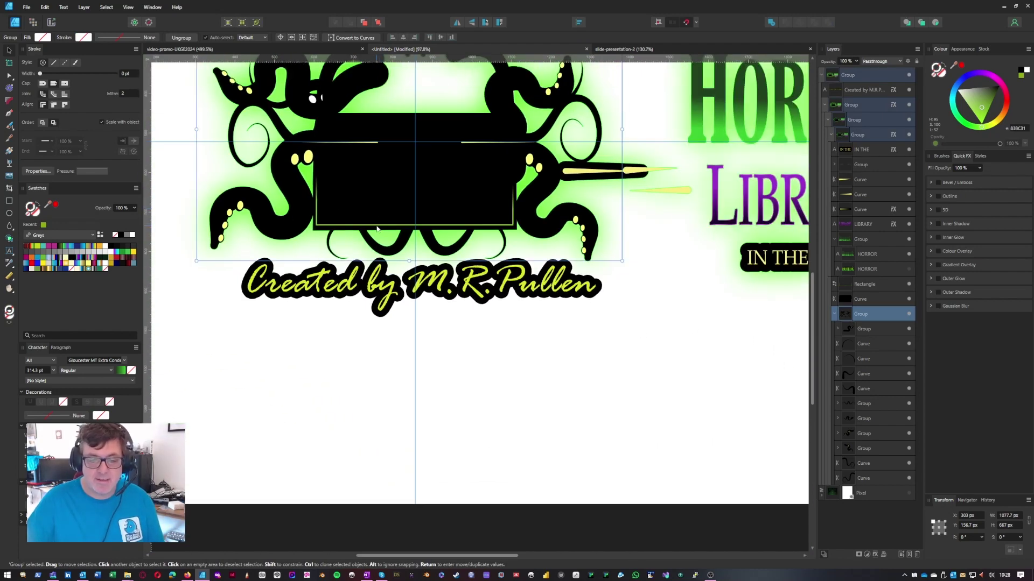
pyautogui.moveTo(377, 229); pyautogui.dragTo(582, 400)
pyautogui.hotkey('ctrl', 'z')
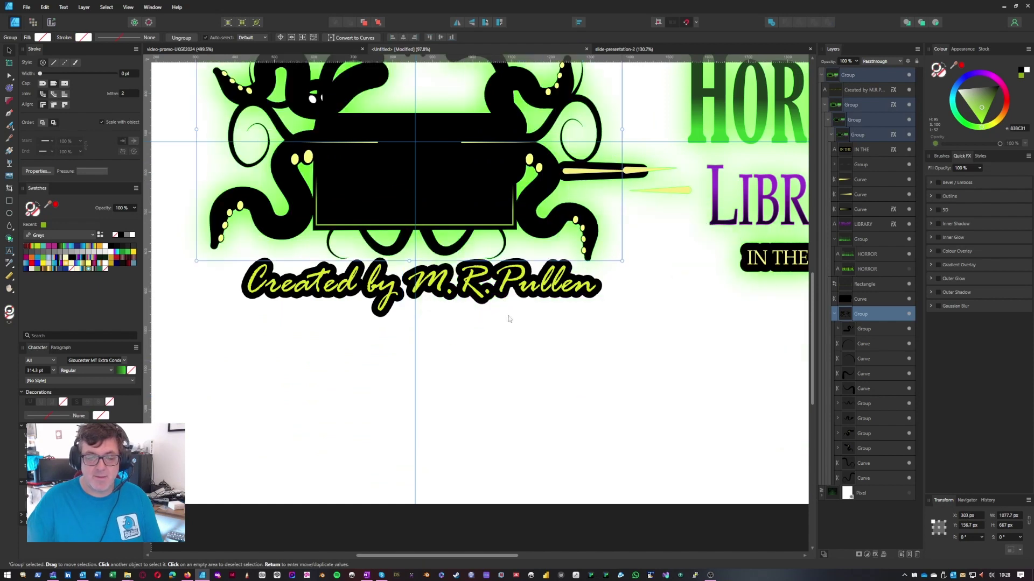
pyautogui.doubleClick(486, 228)
pyautogui.moveTo(486, 228); pyautogui.dragTo(795, 432)
# - Enlarge the creator credit text and place it at about X 365.5 px, Y 1140.8 px
pyautogui.moveTo(481, 278); pyautogui.dragTo(366, 359)
pyautogui.doubleClick(470, 356)
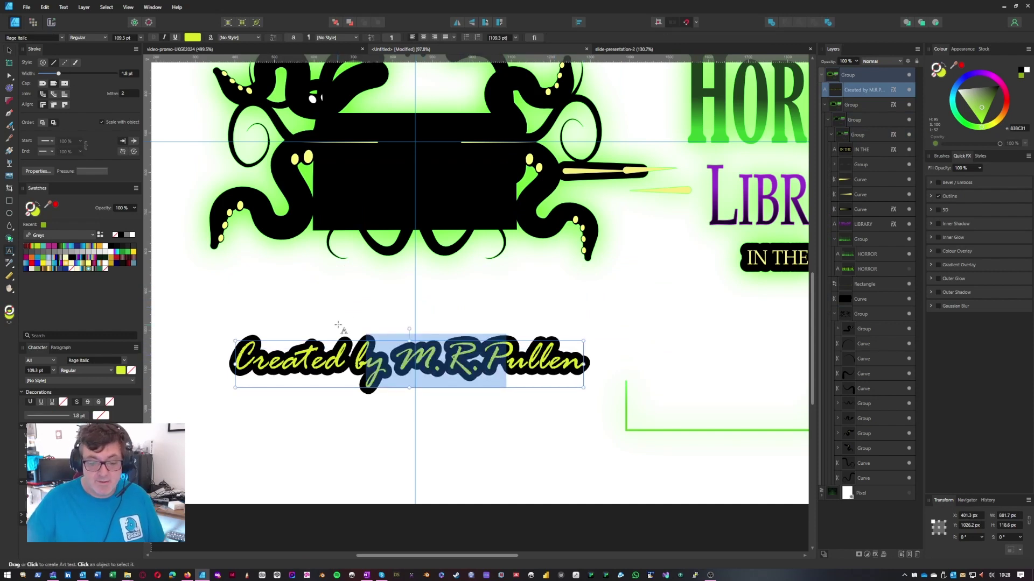
pyautogui.click(343, 366)
pyautogui.hotkey('ctrl', 'a')
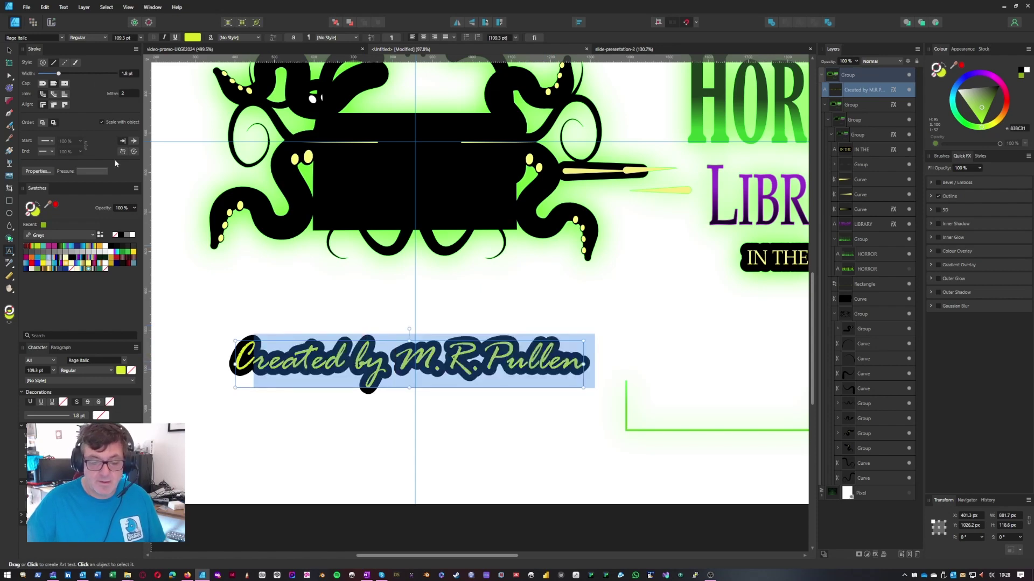
pyautogui.click(9, 50)
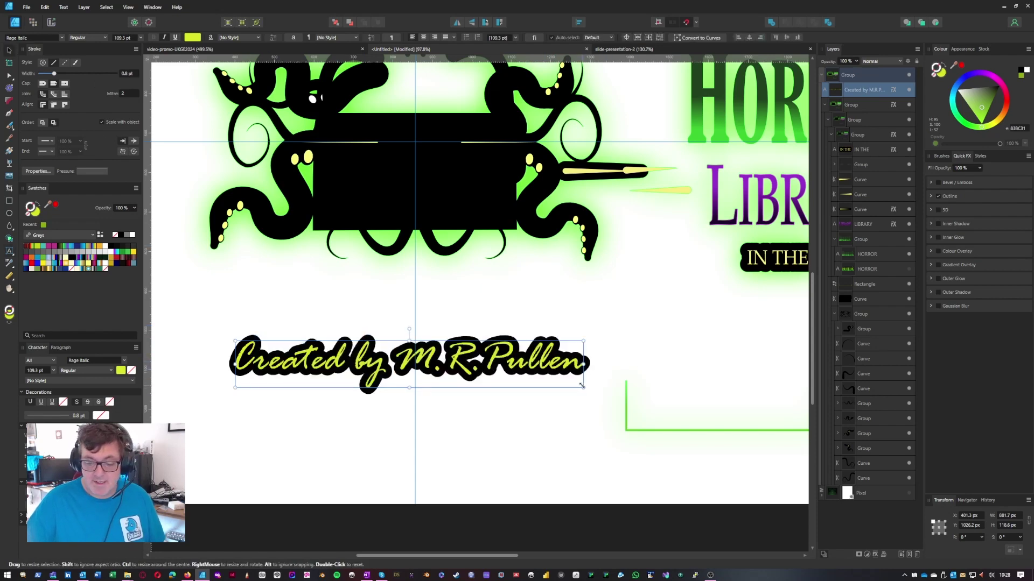
pyautogui.moveTo(584, 388); pyautogui.dragTo(818, 419)
pyautogui.moveTo(564, 385); pyautogui.dragTo(500, 351)
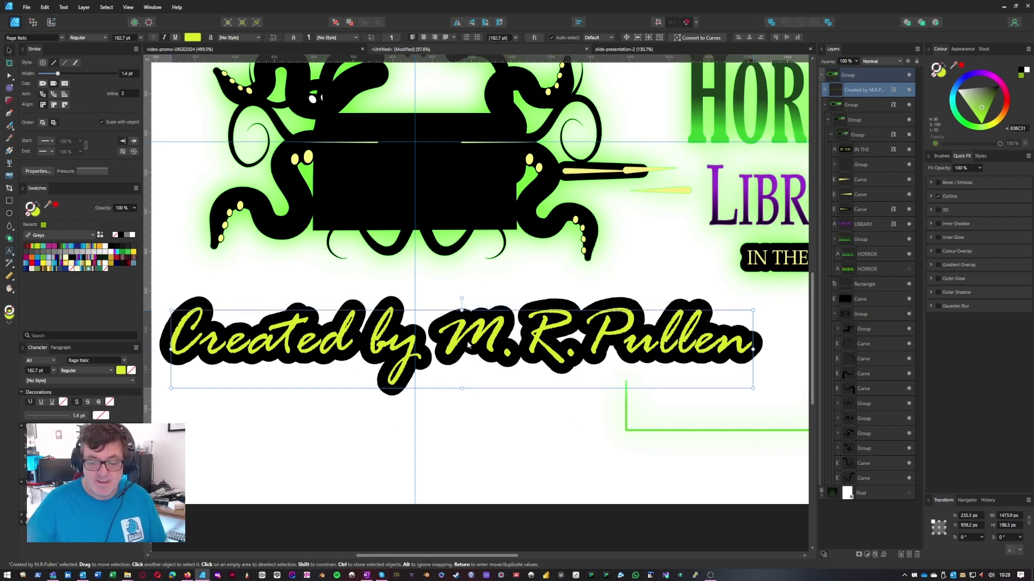
pyautogui.moveTo(461, 329); pyautogui.dragTo(512, 410)
pyautogui.scroll(3, 463, 319)
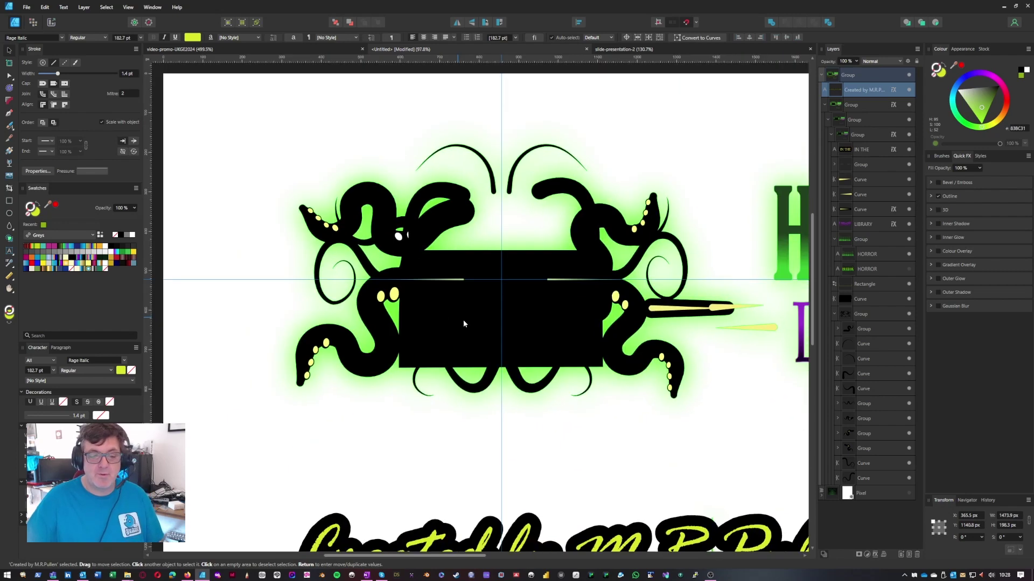
pyautogui.scroll(2, 459, 302)
pyautogui.scroll(2, 535, 302)
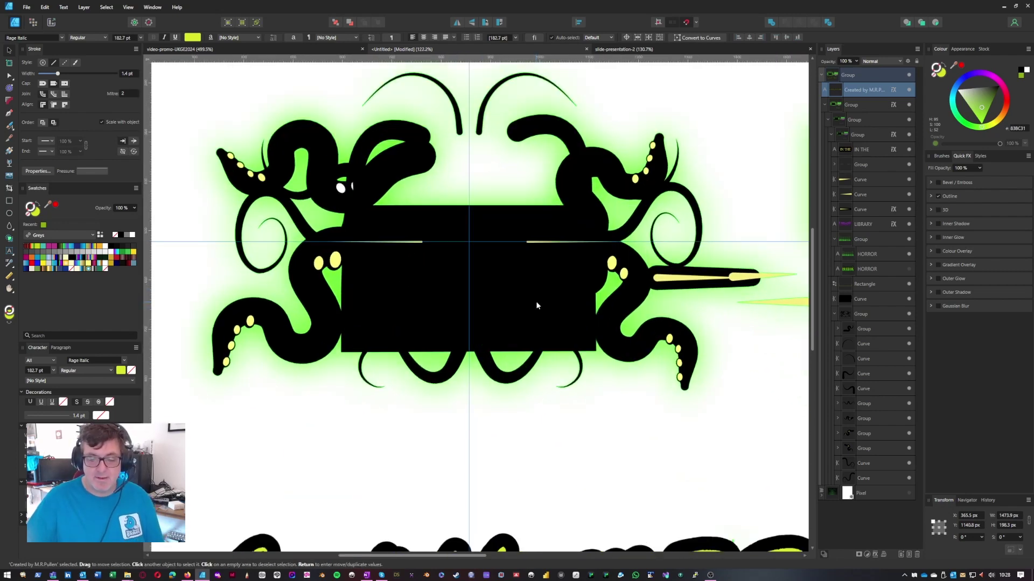
pyautogui.scroll(1, 528, 303)
# - Select the large black block inside the nested tentacle group and drag it down-right off the tentacles
pyautogui.moveTo(520, 306); pyautogui.dragTo(542, 280)
pyautogui.moveTo(496, 307); pyautogui.dragTo(505, 314)
pyautogui.click(436, 245)
pyautogui.click(440, 237)
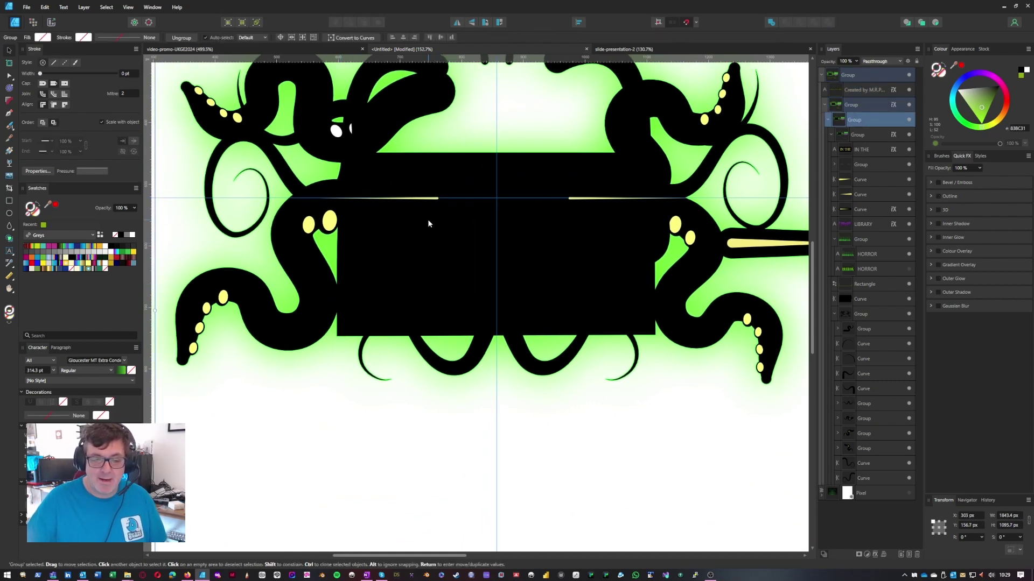
pyautogui.click(438, 228)
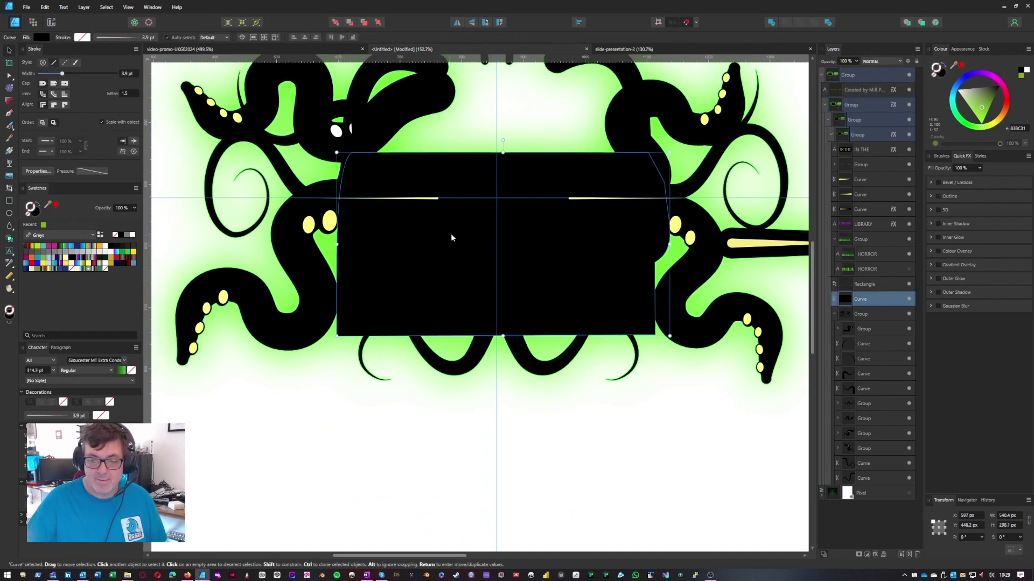
pyautogui.moveTo(455, 327); pyautogui.dragTo(680, 525)
pyautogui.scroll(-2, 376, 301)
pyautogui.scroll(2, 420, 323)
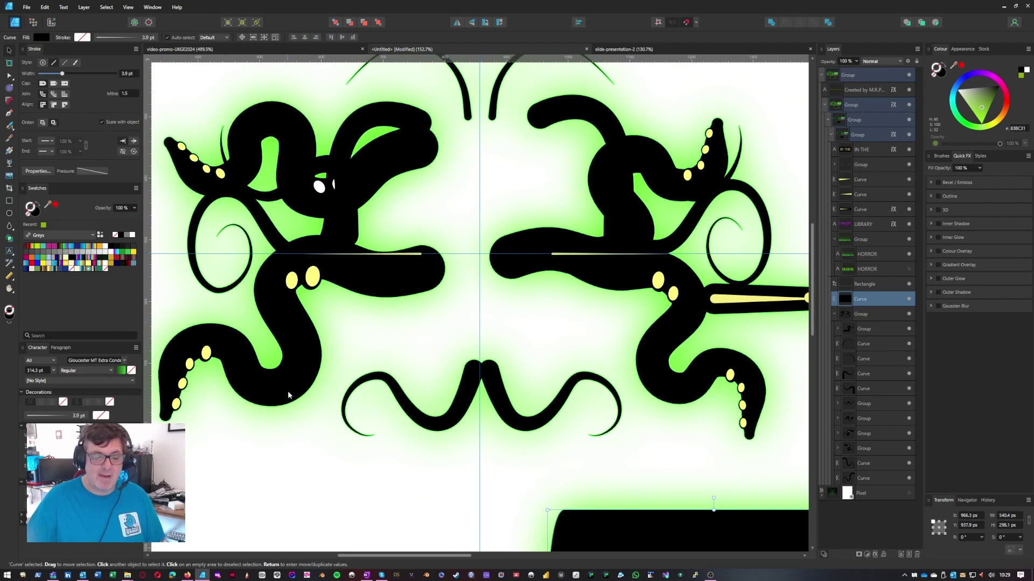
pyautogui.scroll(-2, 288, 397)
pyautogui.scroll(2, 419, 337)
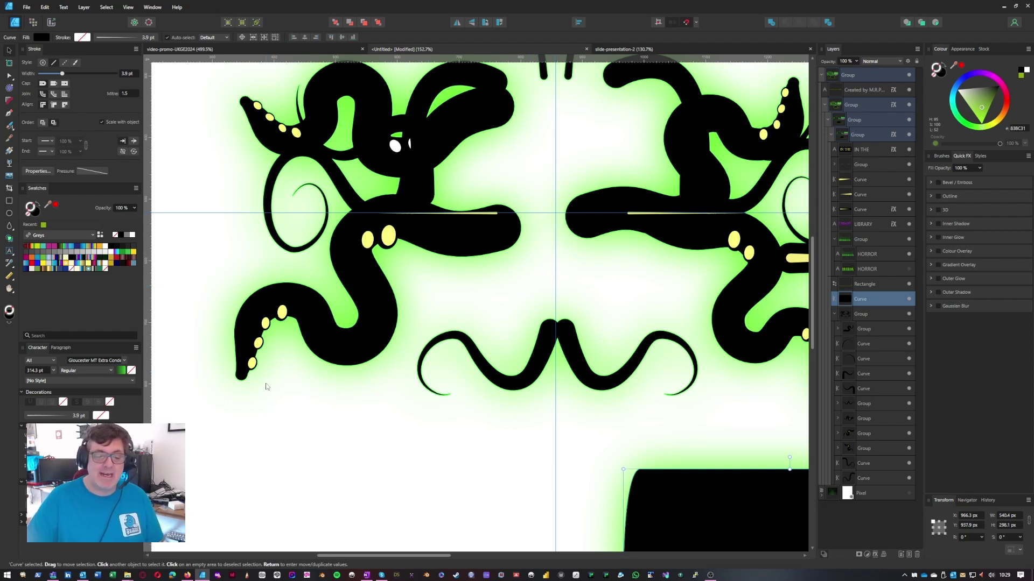
pyautogui.scroll(-3, 411, 366)
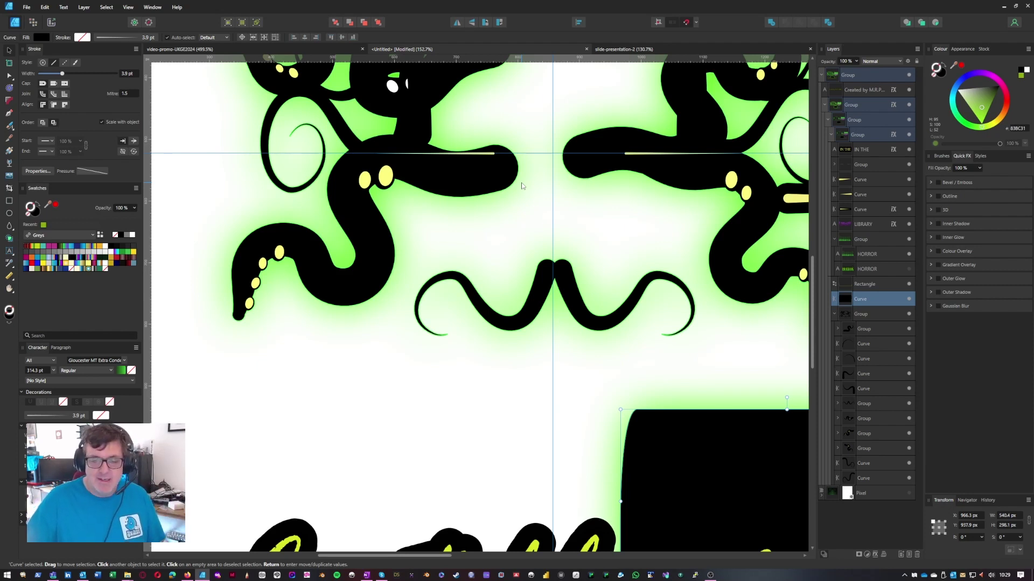
# - Select the lower-left tentacle curve inside its group and move it down-left from its suckers
pyautogui.click(450, 182)
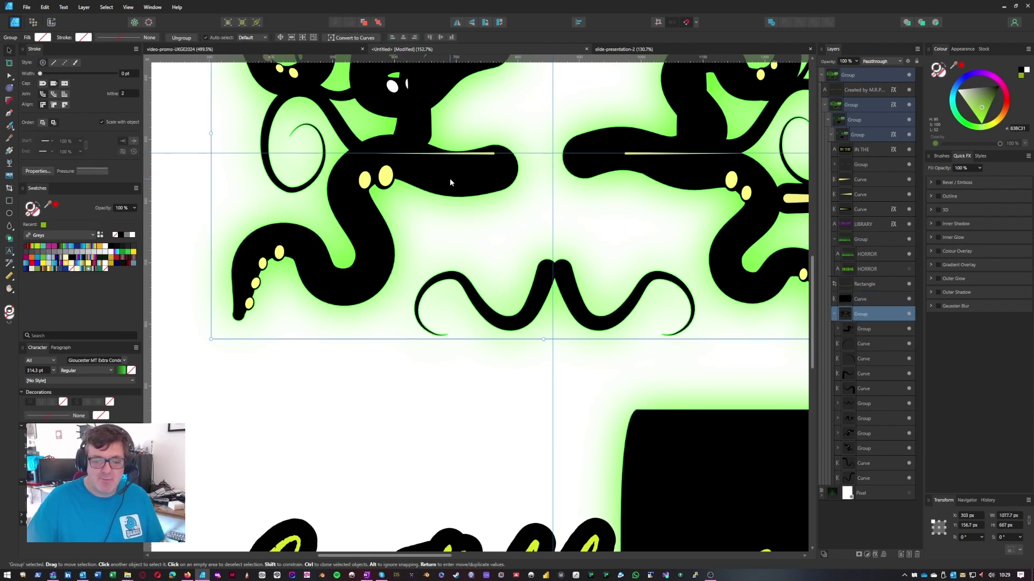
pyautogui.click(450, 180)
pyautogui.click(455, 172)
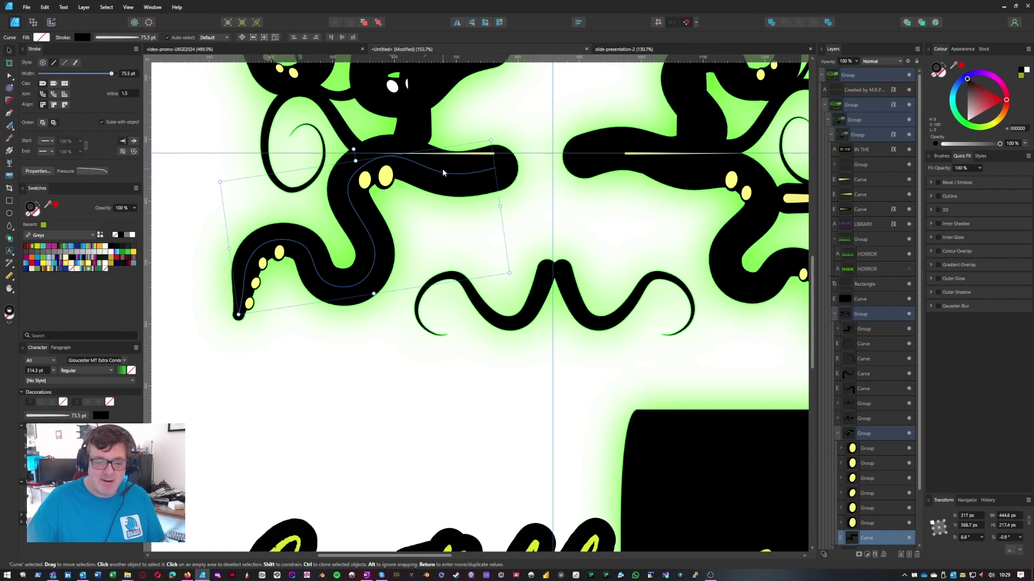
pyautogui.moveTo(443, 172); pyautogui.dragTo(405, 345)
# - Reshape the tentacle's nodes: lengthen both ends, raise a middle peak and taper the tip
pyautogui.doubleClick(404, 345)
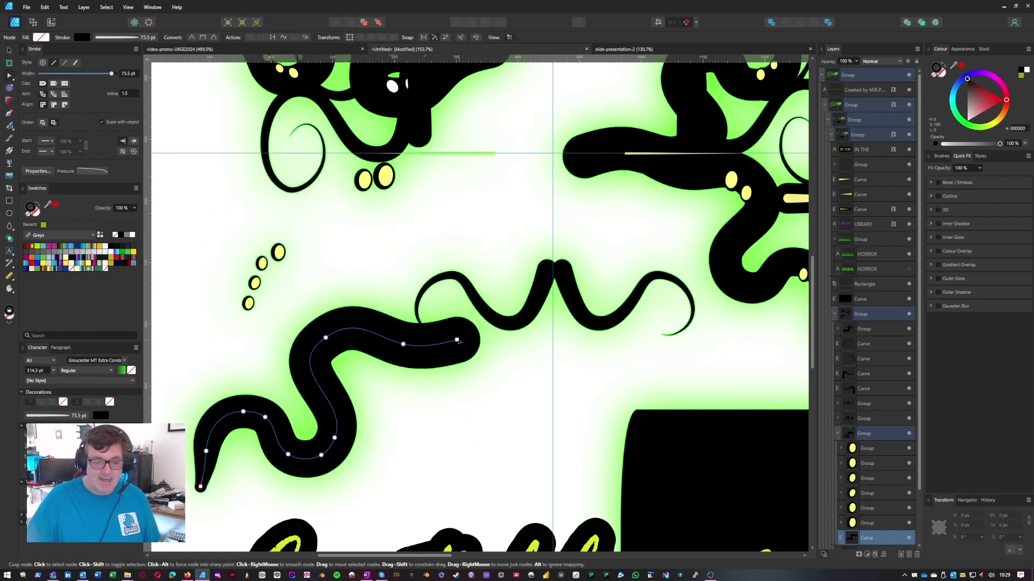
pyautogui.moveTo(457, 340); pyautogui.dragTo(508, 375)
pyautogui.moveTo(411, 346); pyautogui.dragTo(411, 282)
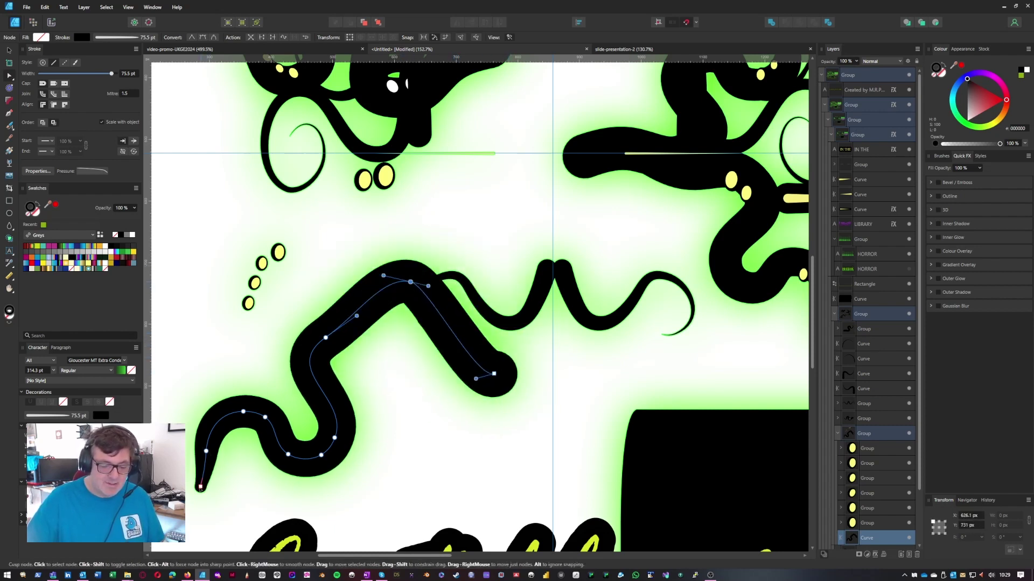
pyautogui.moveTo(199, 487); pyautogui.dragTo(428, 401)
pyautogui.keyDown('ctrl'); pyautogui.scroll(5, 428, 430); pyautogui.keyUp('ctrl')
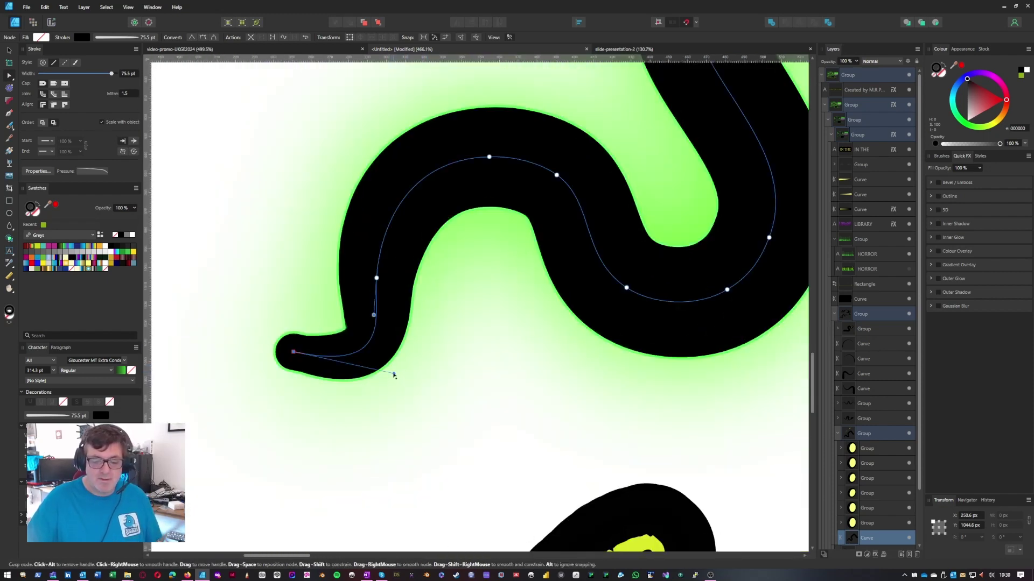
pyautogui.moveTo(395, 374); pyautogui.dragTo(325, 352)
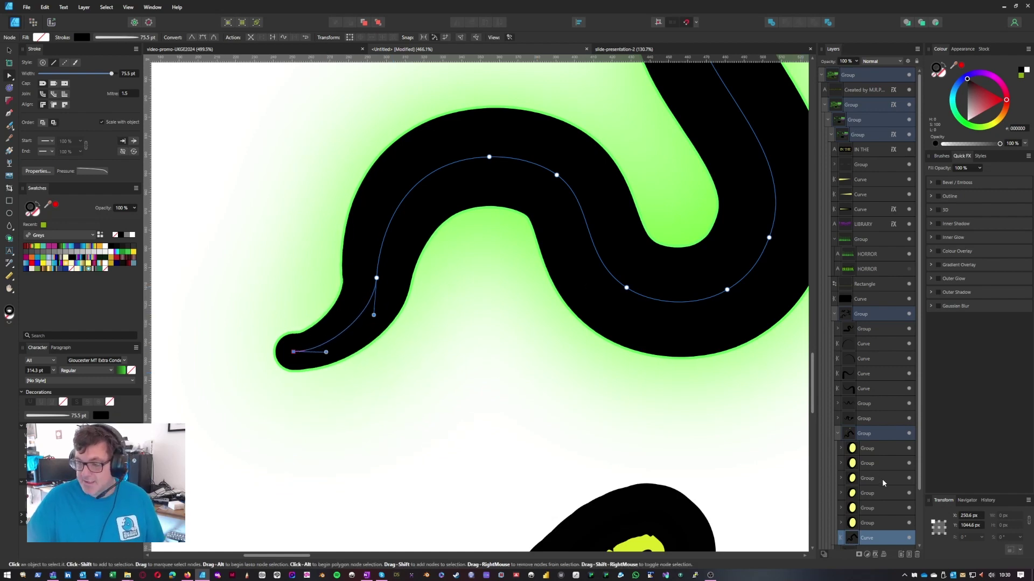
pyautogui.scroll(-2, 878, 458)
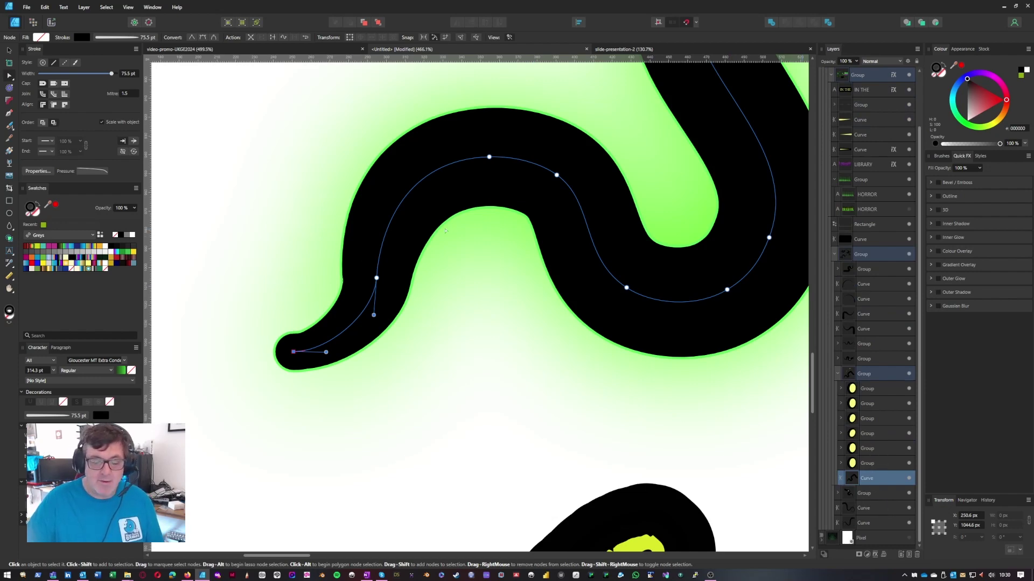
pyautogui.scroll(-6, 444, 230)
pyautogui.scroll(3, 400, 273)
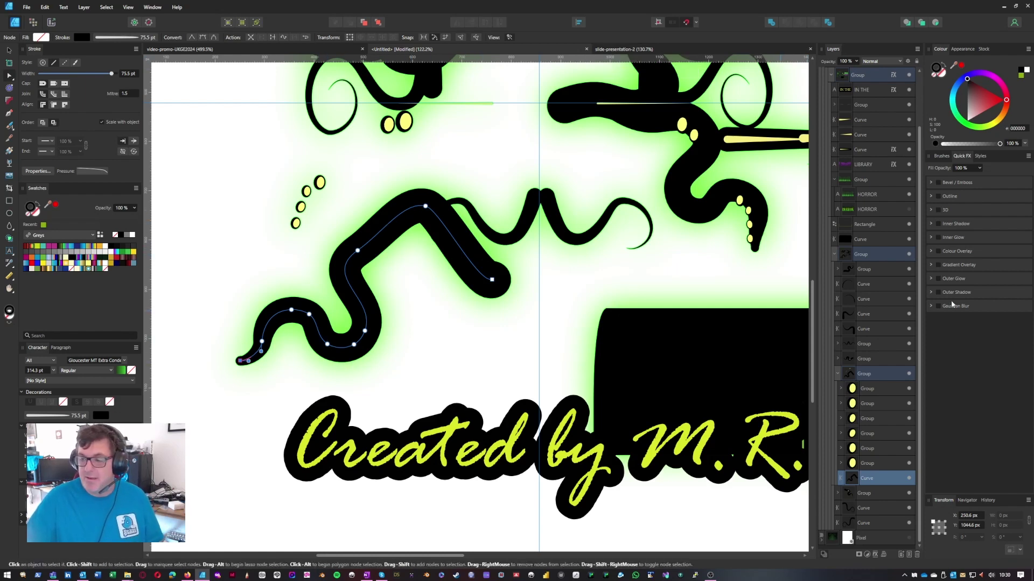
# - Untick the green Outer Glow in the top Group's layer effects, keeping only the outline
pyautogui.scroll(1, 871, 244)
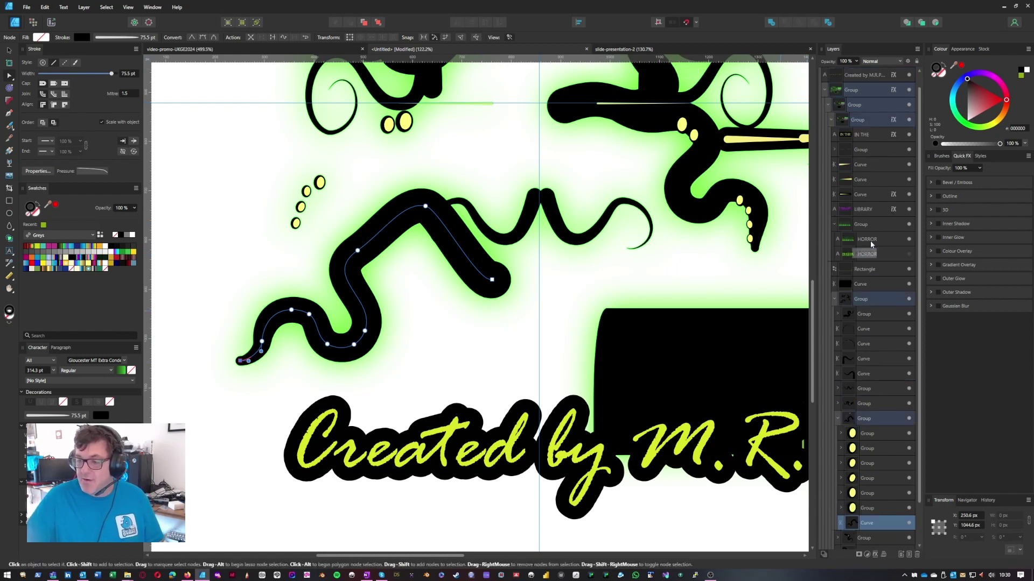
pyautogui.click(892, 123)
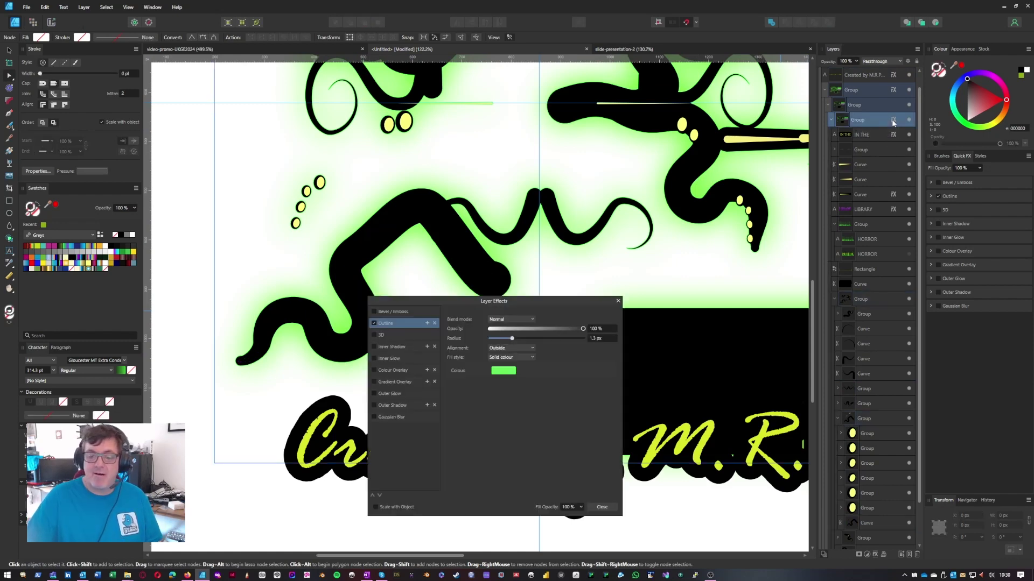
pyautogui.click(601, 508)
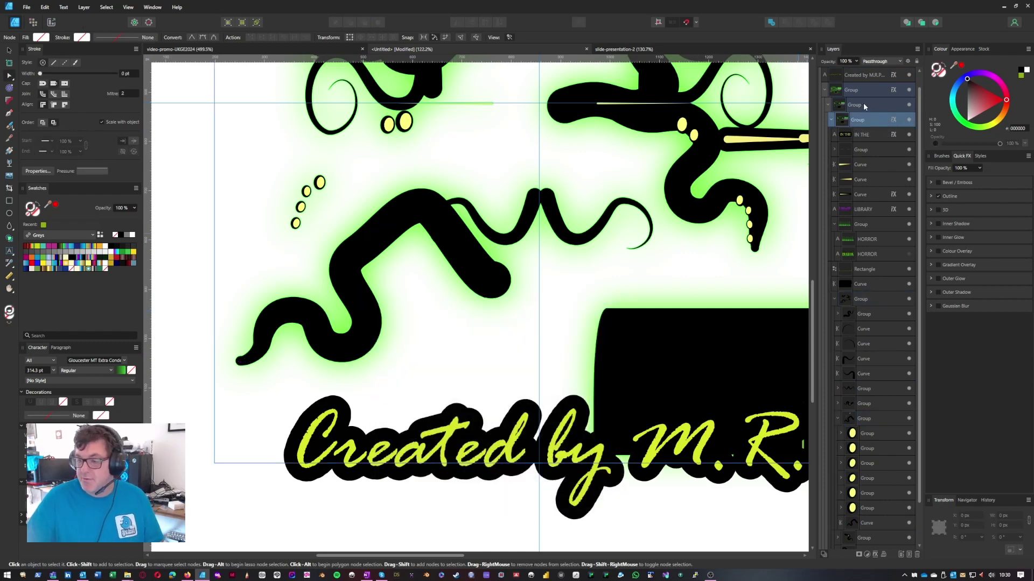
pyautogui.click(863, 104)
pyautogui.click(893, 89)
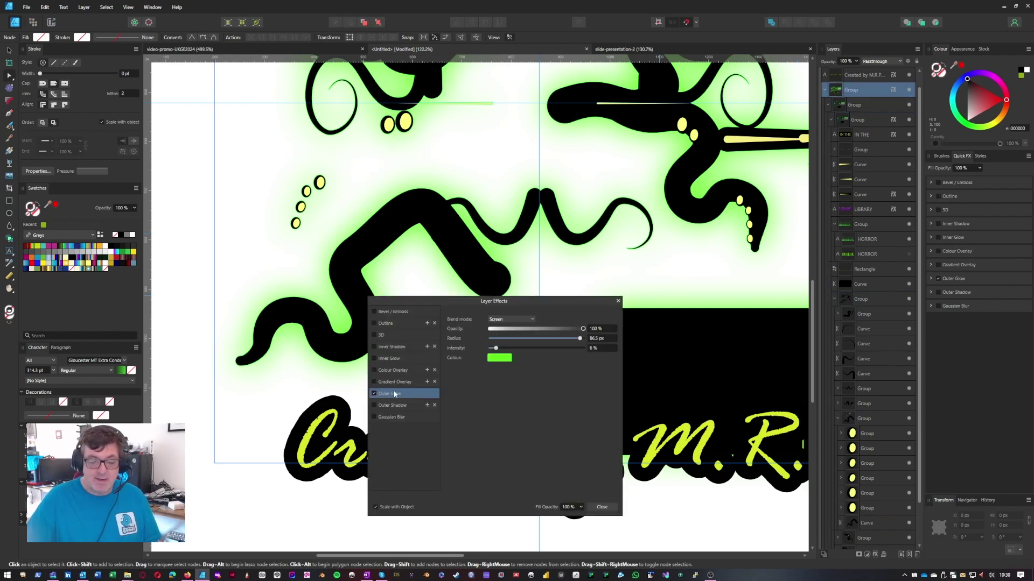
pyautogui.click(375, 395)
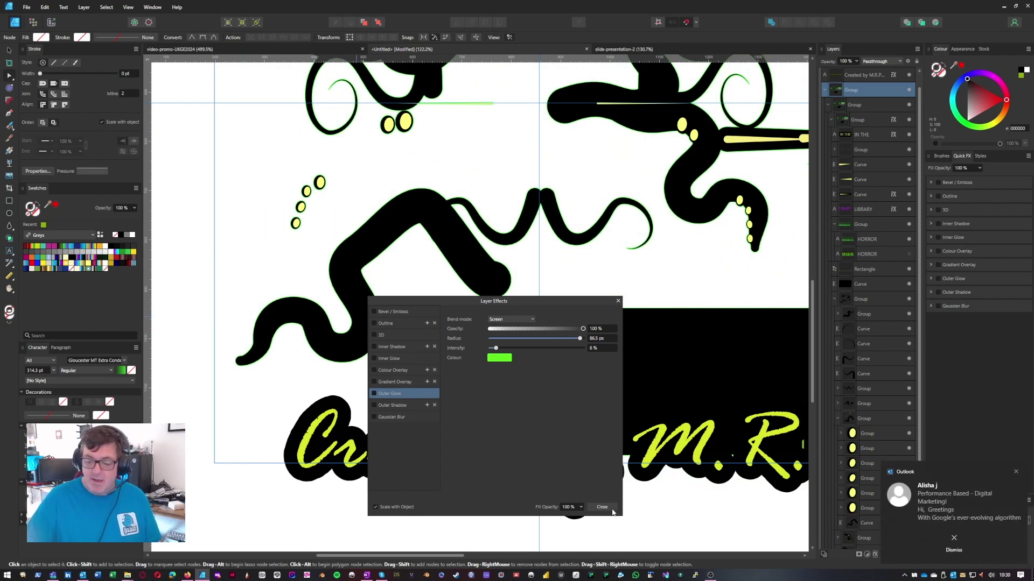
pyautogui.click(1016, 472)
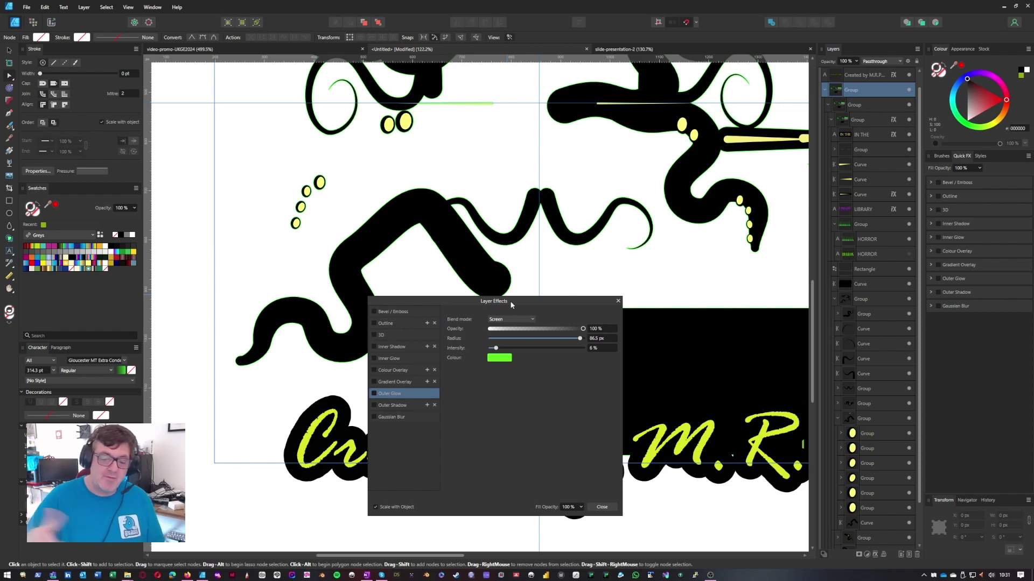
pyautogui.click(603, 508)
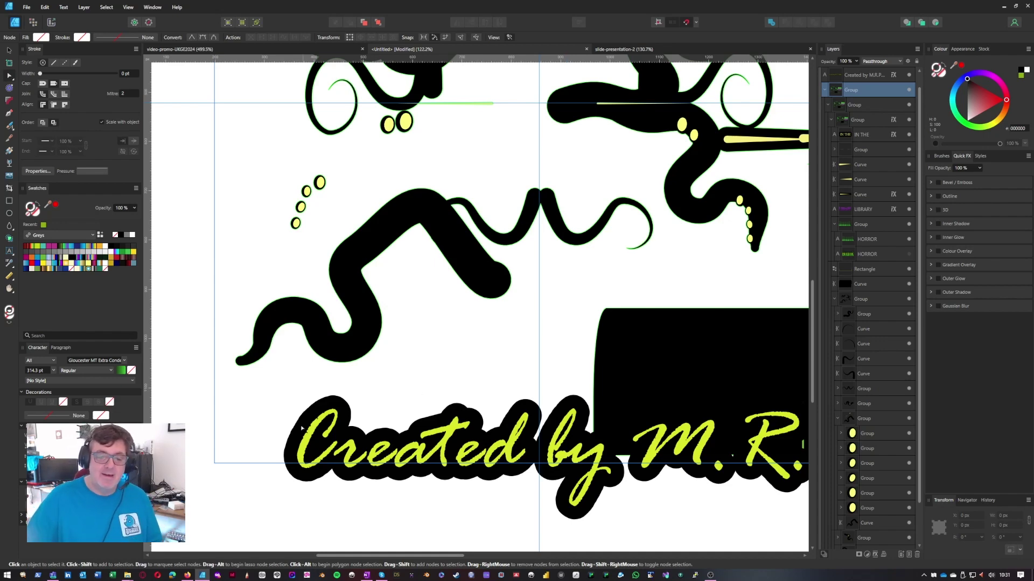
# - Drill down to the lower-left tentacle curve, shifting its rotated group slightly left
pyautogui.moveTo(484, 285); pyautogui.dragTo(541, 366)
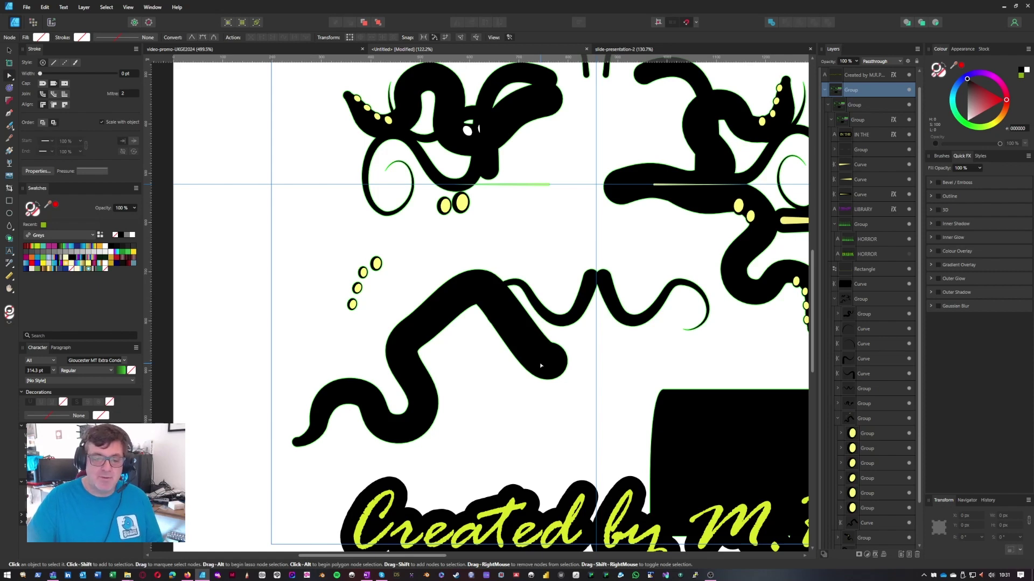
pyautogui.click(8, 50)
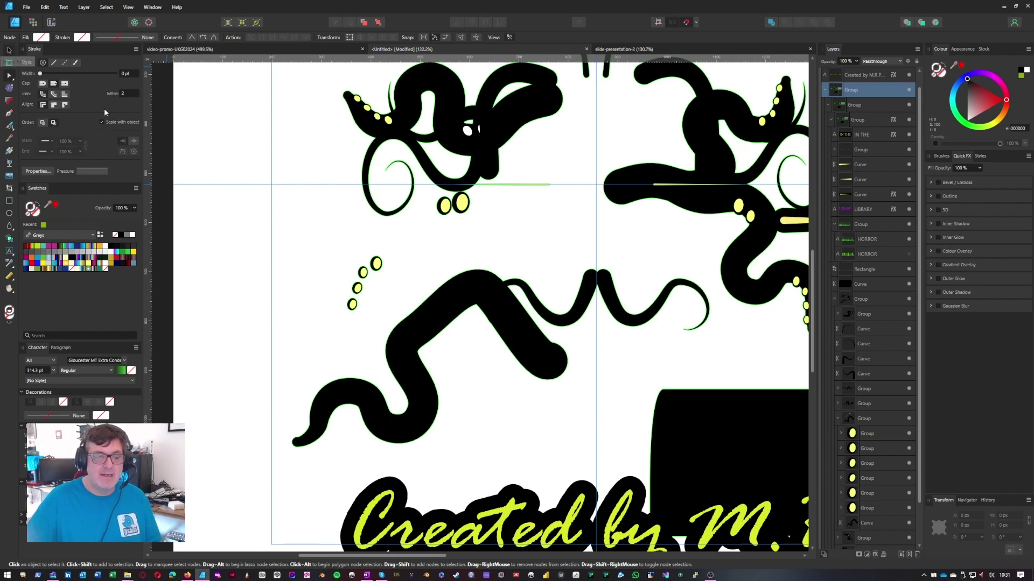
pyautogui.doubleClick(455, 316)
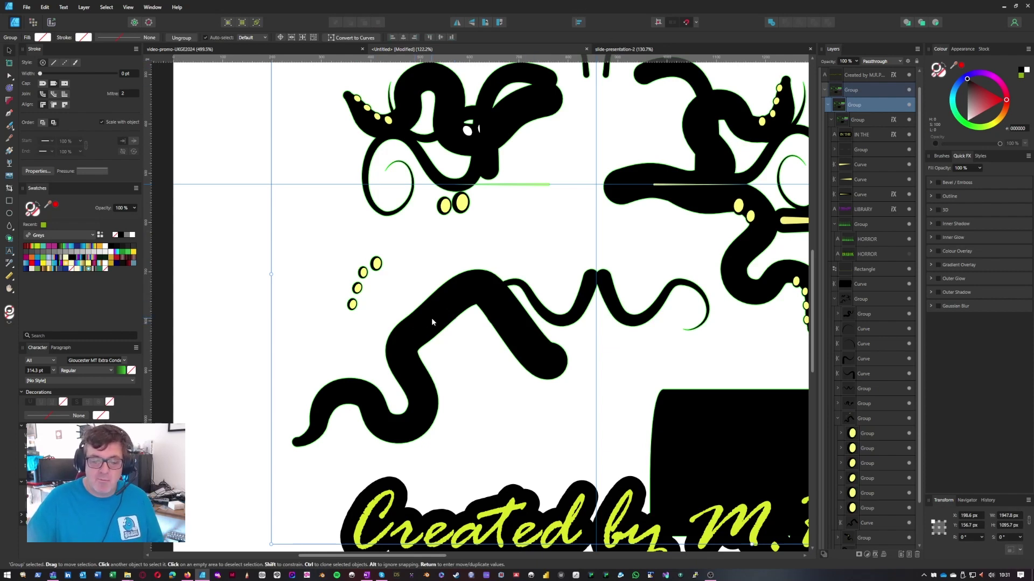
pyautogui.doubleClick(438, 320)
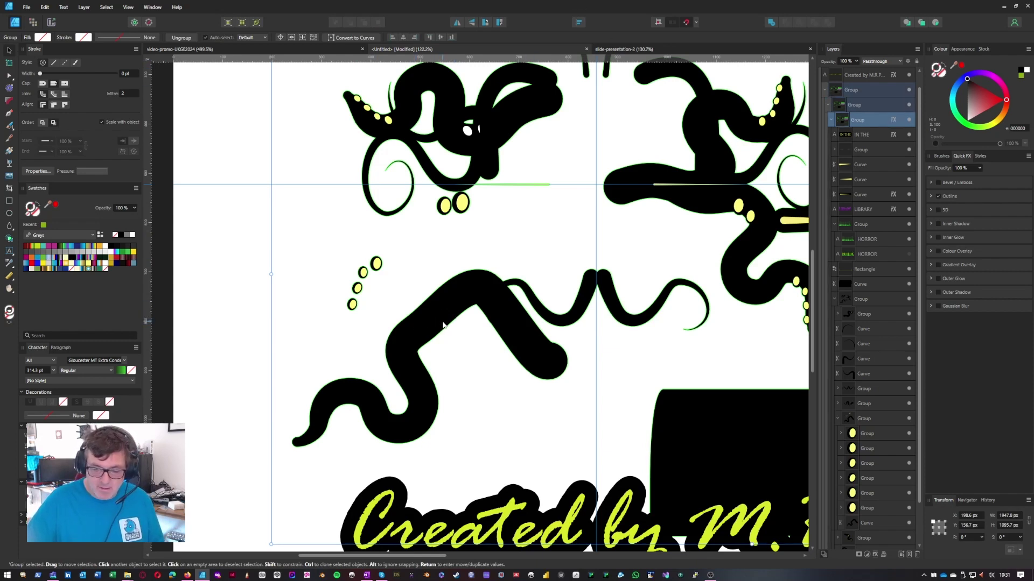
pyautogui.doubleClick(442, 325)
pyautogui.doubleClick(452, 322)
pyautogui.moveTo(451, 322)
pyautogui.mouseDown()
pyautogui.moveTo(401, 276)
pyautogui.moveTo(421, 298)
pyautogui.moveTo(407, 311)
pyautogui.moveTo(421, 304)
pyautogui.mouseUp()
pyautogui.doubleClick(443, 319)
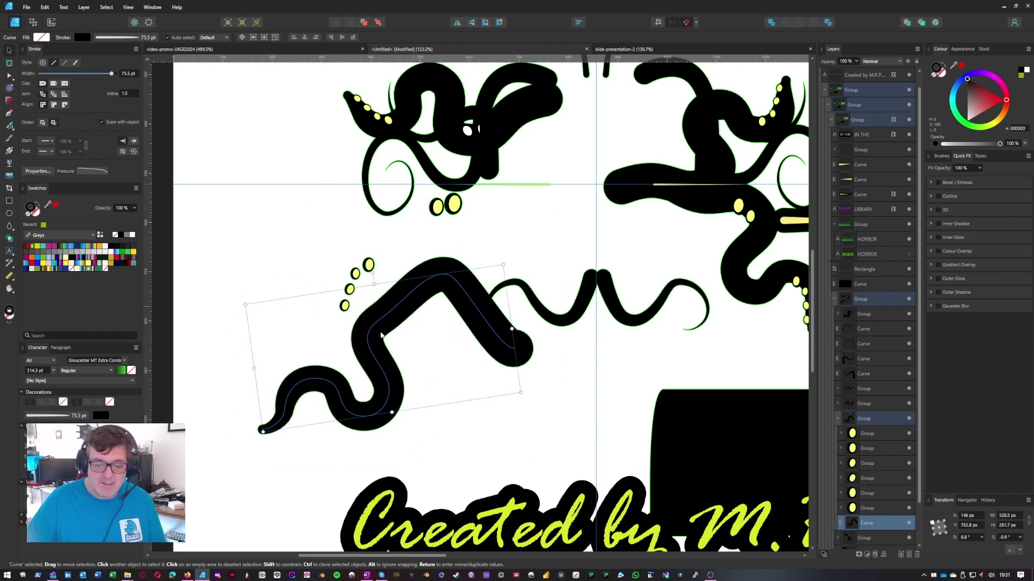
# - Reshape the stroke's Pressure profile so the tentacle tapers to a thin tail
pyautogui.click(88, 171)
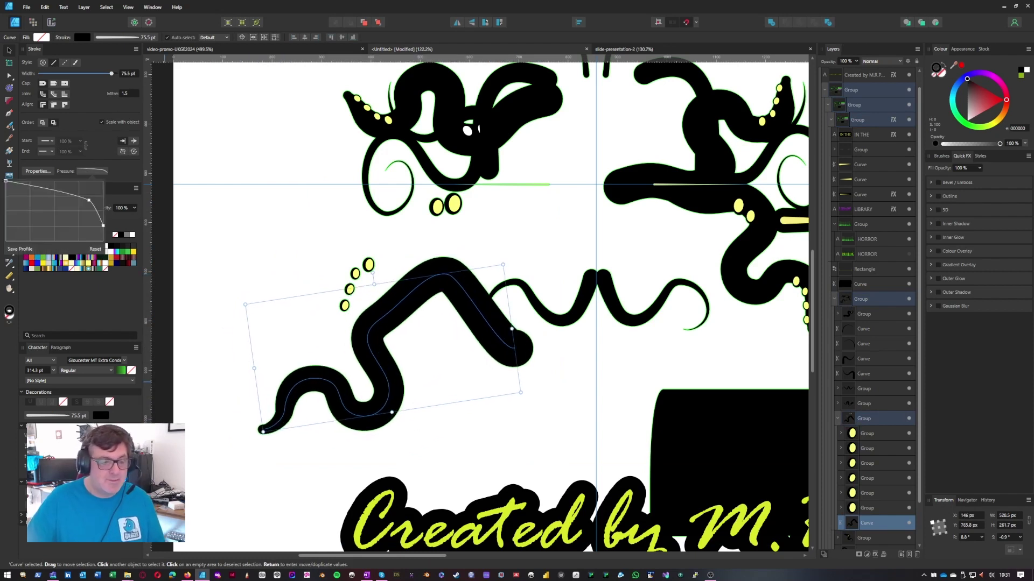
pyautogui.moveTo(88, 200)
pyautogui.mouseDown()
pyautogui.moveTo(65, 218)
pyautogui.moveTo(67, 206)
pyautogui.mouseUp()
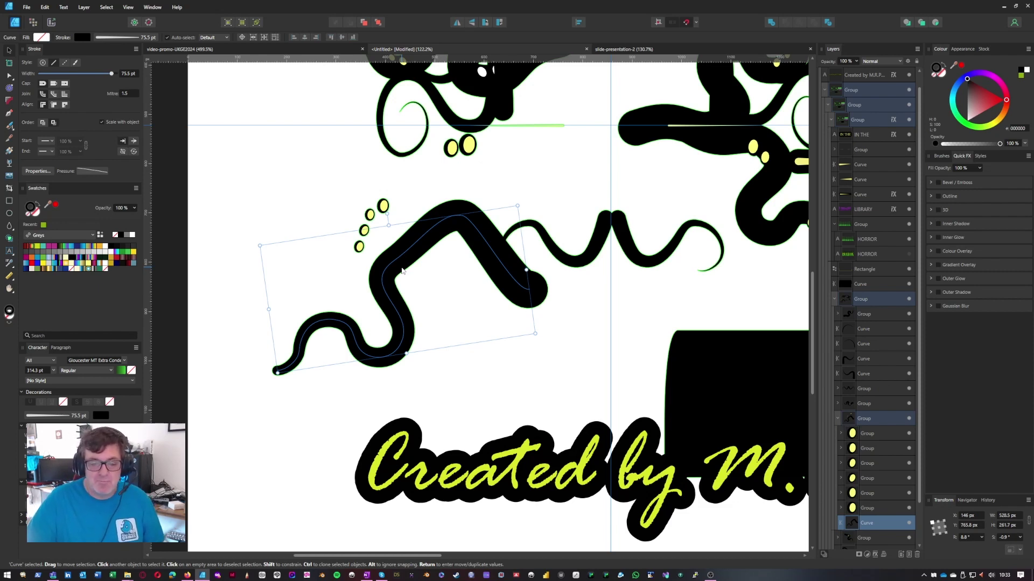
pyautogui.scroll(-1, 401, 268)
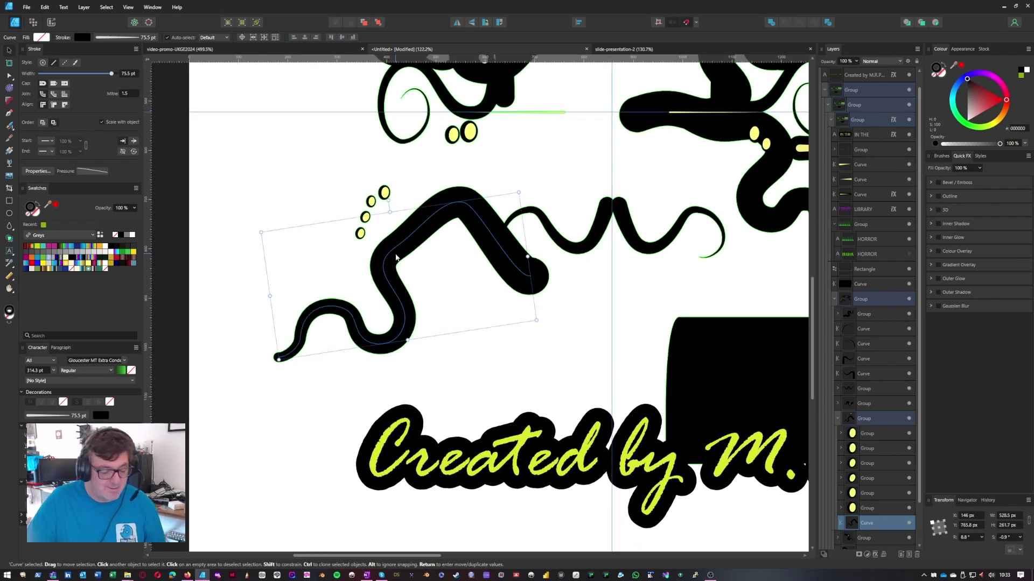
pyautogui.scroll(2, 395, 258)
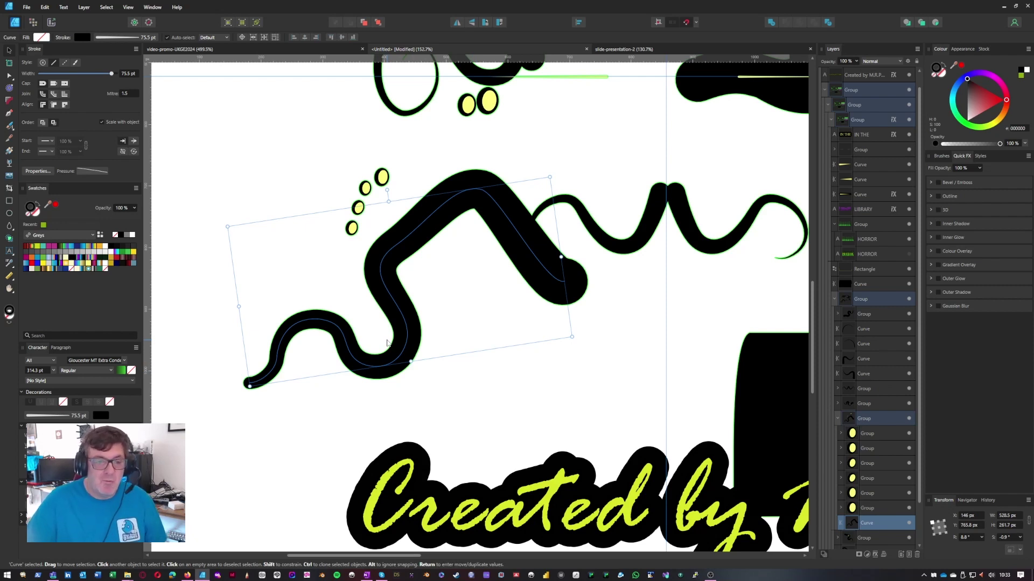
pyautogui.click(82, 172)
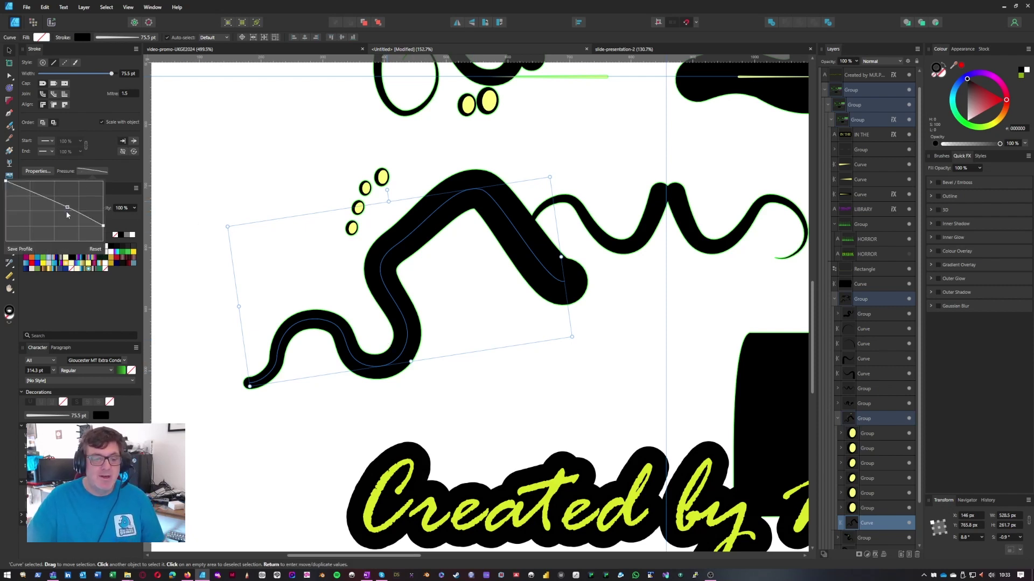
pyautogui.moveTo(67, 207); pyautogui.dragTo(64, 200)
pyautogui.moveTo(104, 232)
pyautogui.mouseDown()
pyautogui.moveTo(103, 218)
pyautogui.moveTo(103, 234)
pyautogui.mouseUp()
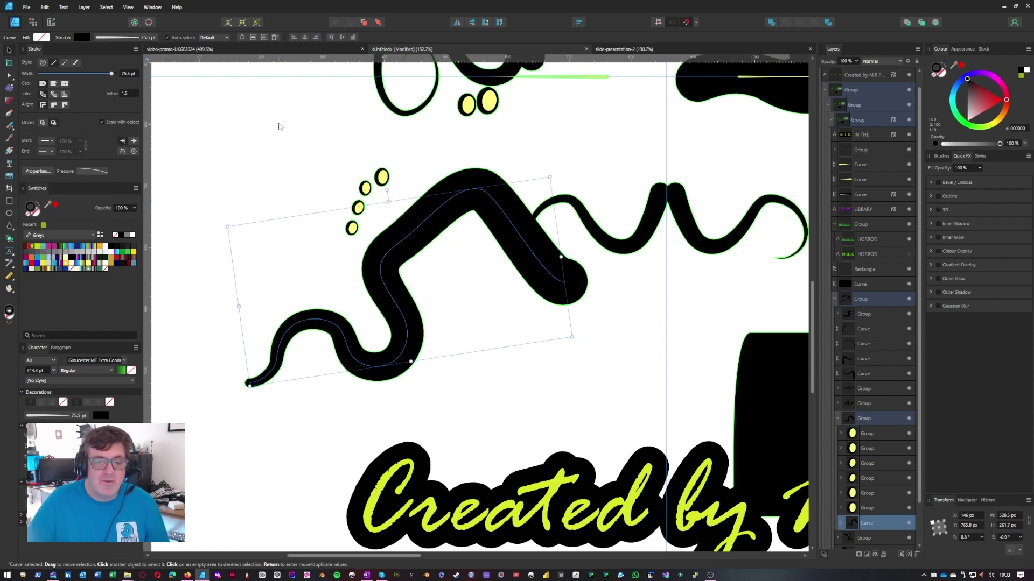
# - Group the artwork and step into the nested group carrying the Outline effect
pyautogui.click(428, 308)
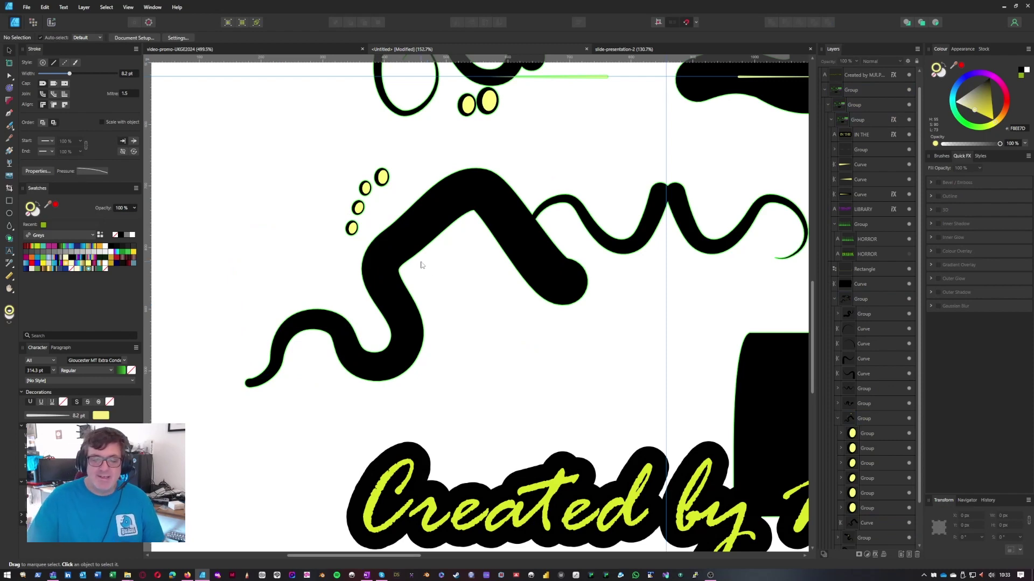
pyautogui.hotkey('ctrl', 'v')
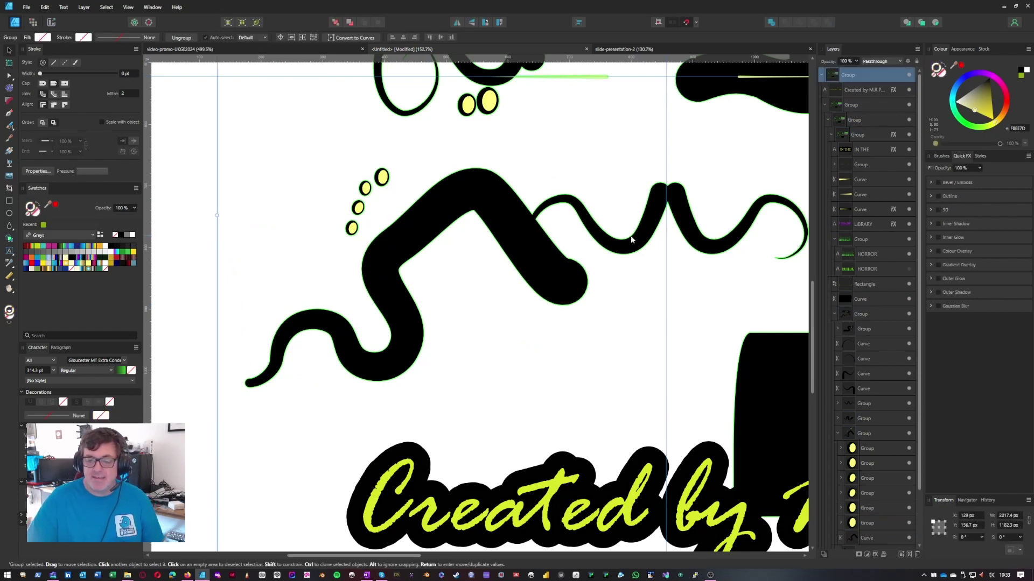
pyautogui.moveTo(651, 249); pyautogui.dragTo(576, 268)
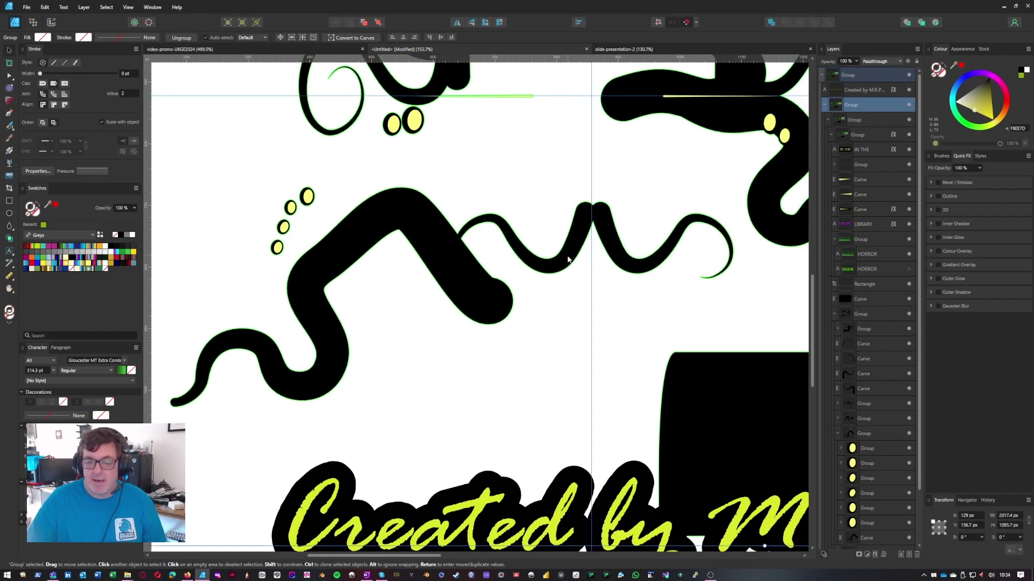
pyautogui.click(568, 259)
pyautogui.doubleClick(567, 259)
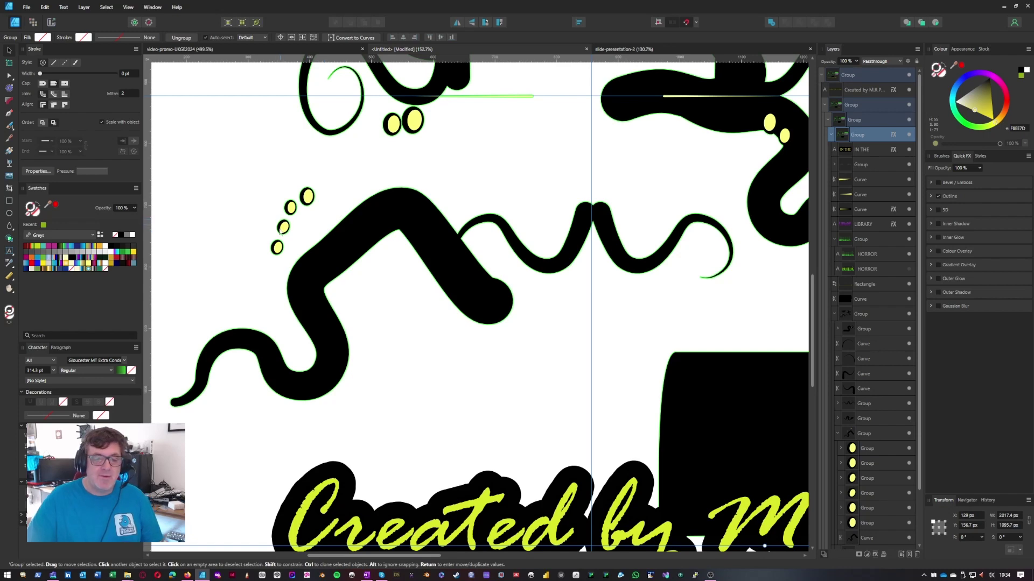
# - Drill down to the topmost yellow sucker and nudge it slightly up and right
pyautogui.scroll(4, 327, 285)
pyautogui.hscroll(-2, 327, 286)
pyautogui.scroll(-3, 331, 332)
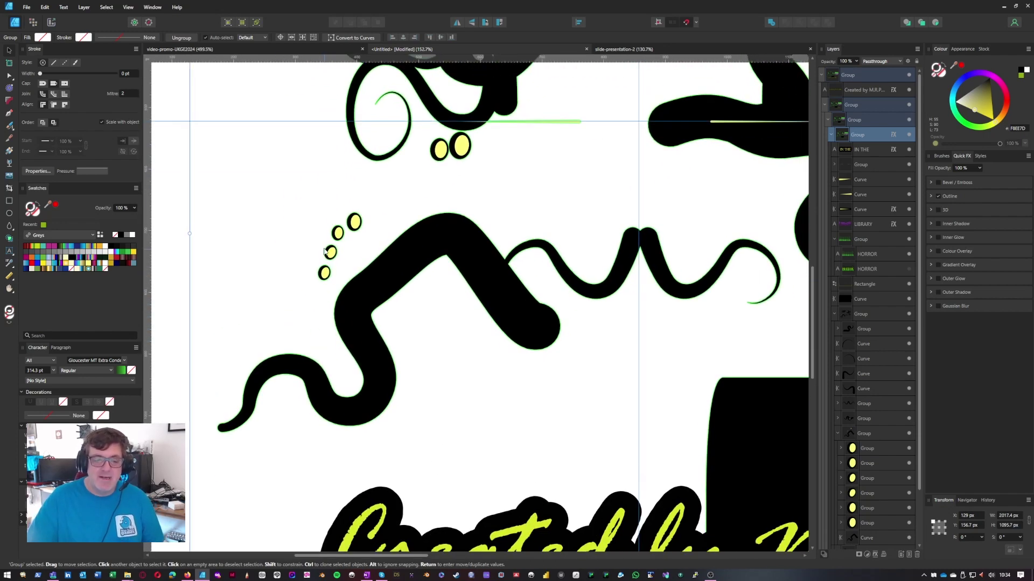
pyautogui.click(359, 221)
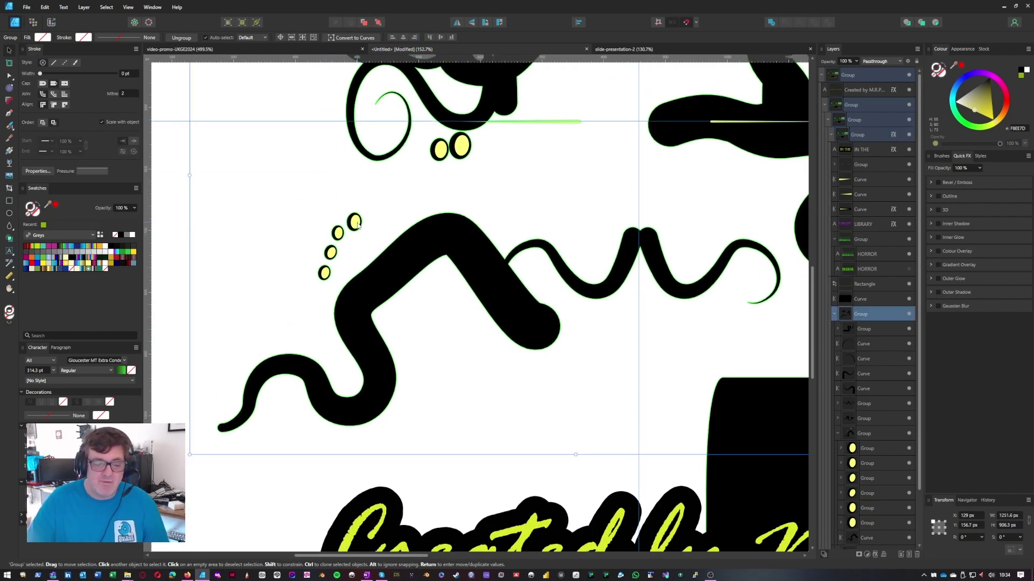
pyautogui.doubleClick(359, 223)
pyautogui.scroll(8, 359, 225)
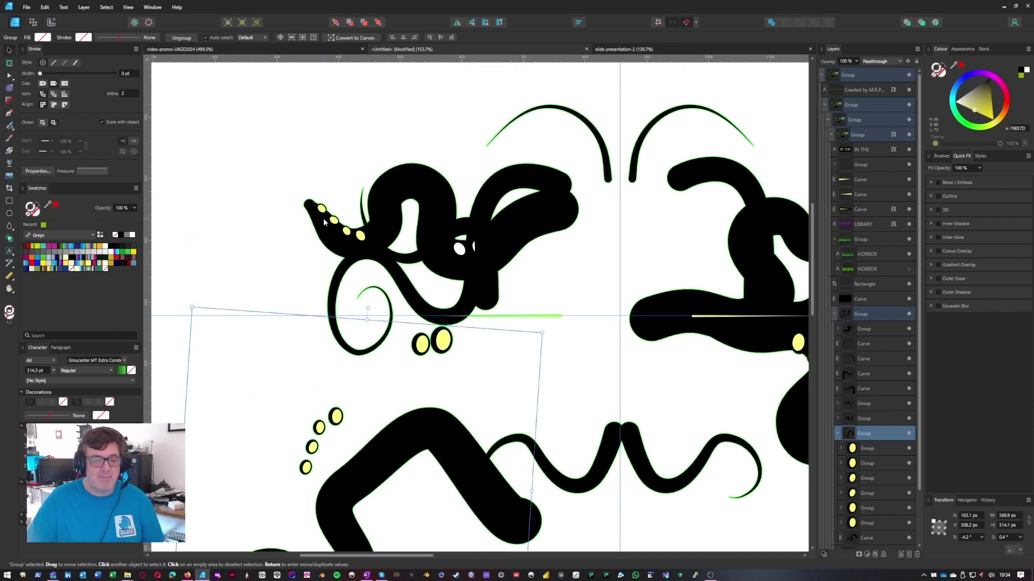
pyautogui.scroll(6, 323, 222)
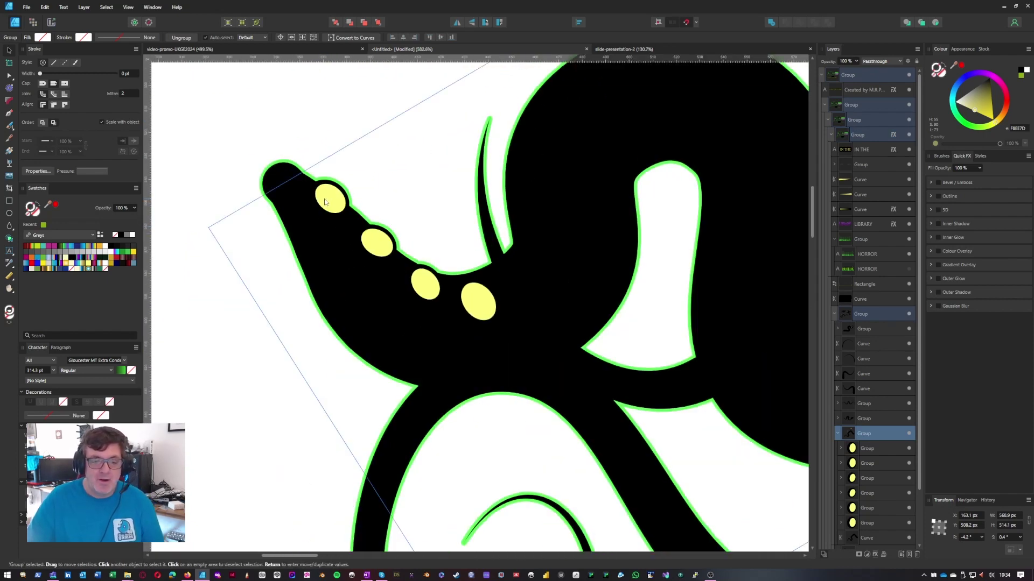
pyautogui.doubleClick(325, 202)
pyautogui.doubleClick(326, 204)
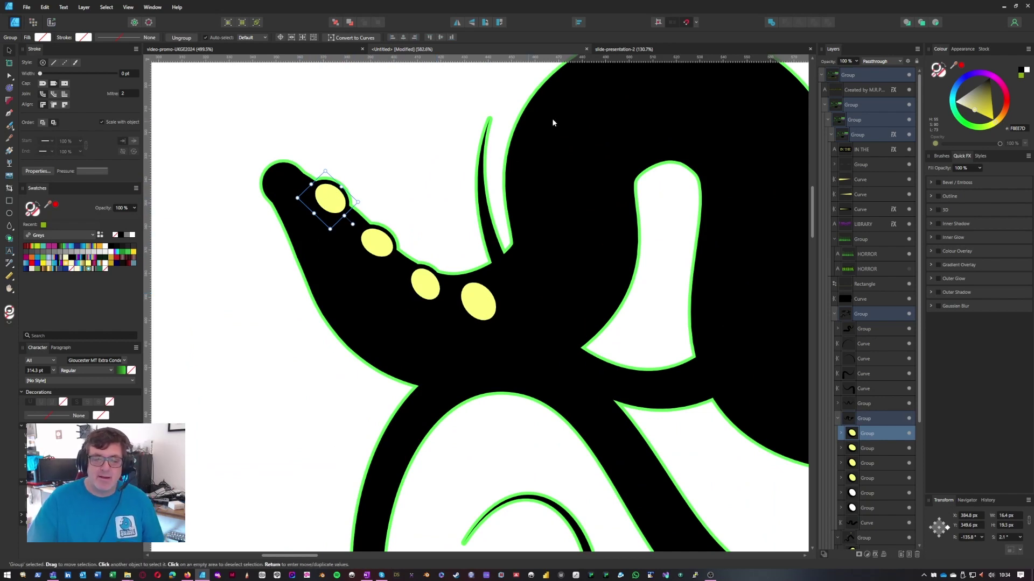
pyautogui.moveTo(325, 207)
pyautogui.mouseDown()
pyautogui.moveTo(352, 174)
pyautogui.moveTo(337, 200)
pyautogui.mouseUp()
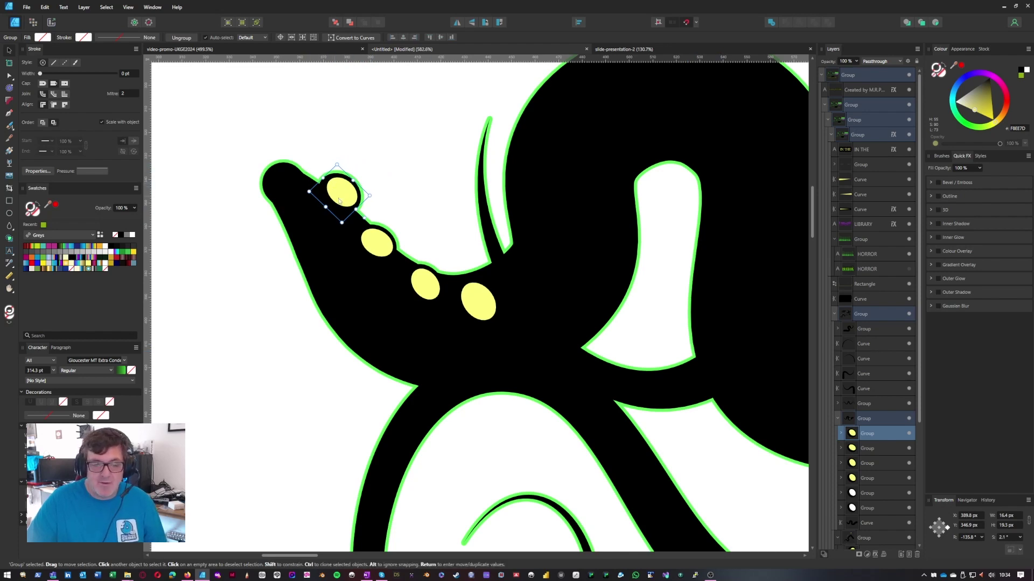
# - Delete the top sucker, then undo to restore it and clear the selection
pyautogui.press('Delete')
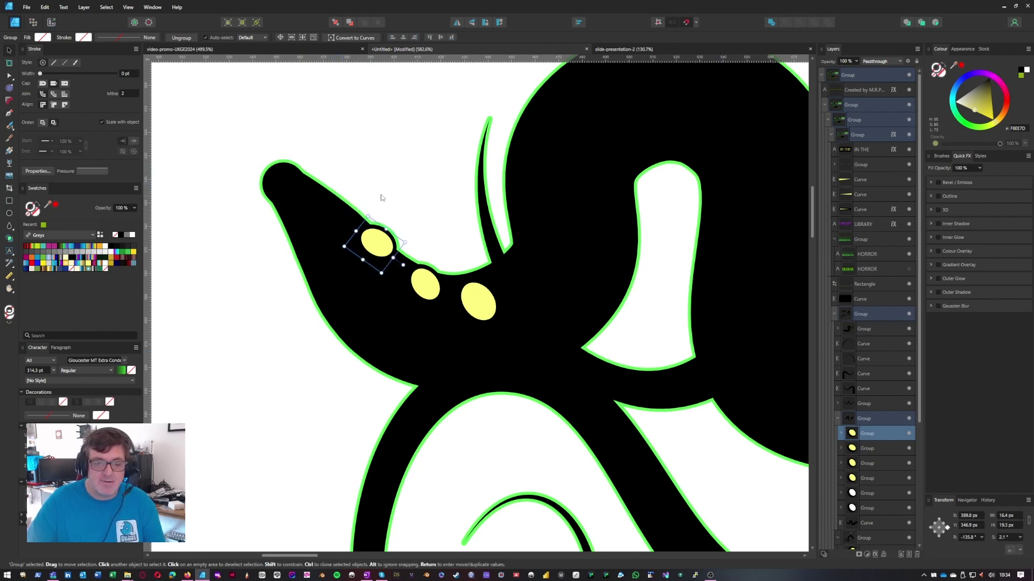
pyautogui.click(347, 204)
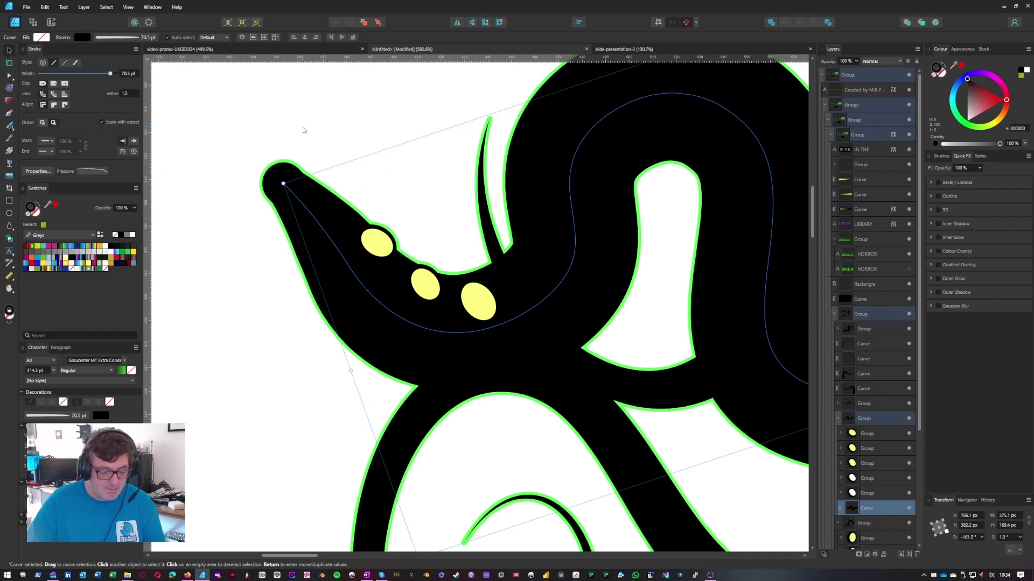
pyautogui.hotkey('ctrl', 'z')
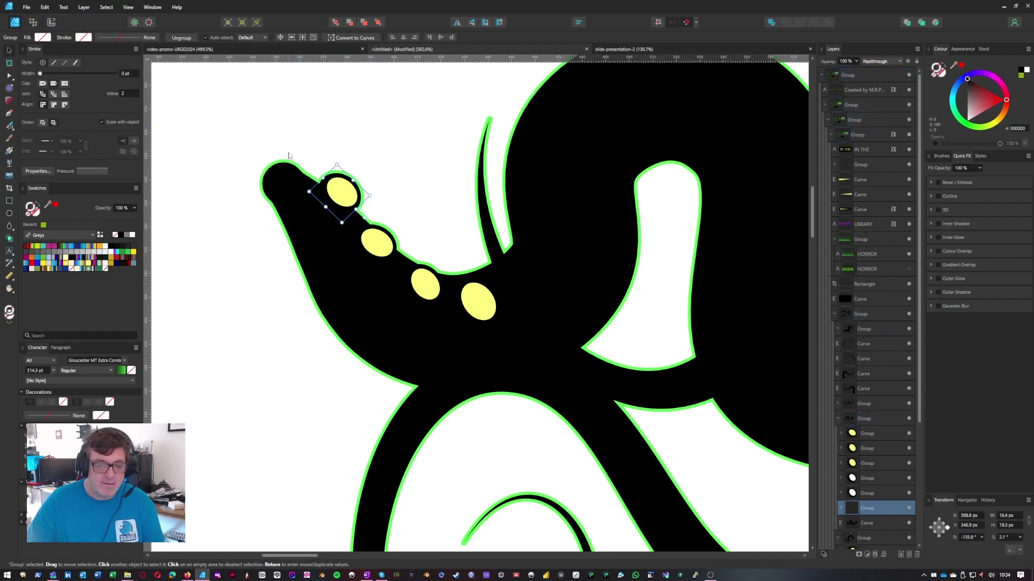
pyautogui.scroll(-3, 317, 232)
pyautogui.scroll(-2, 317, 234)
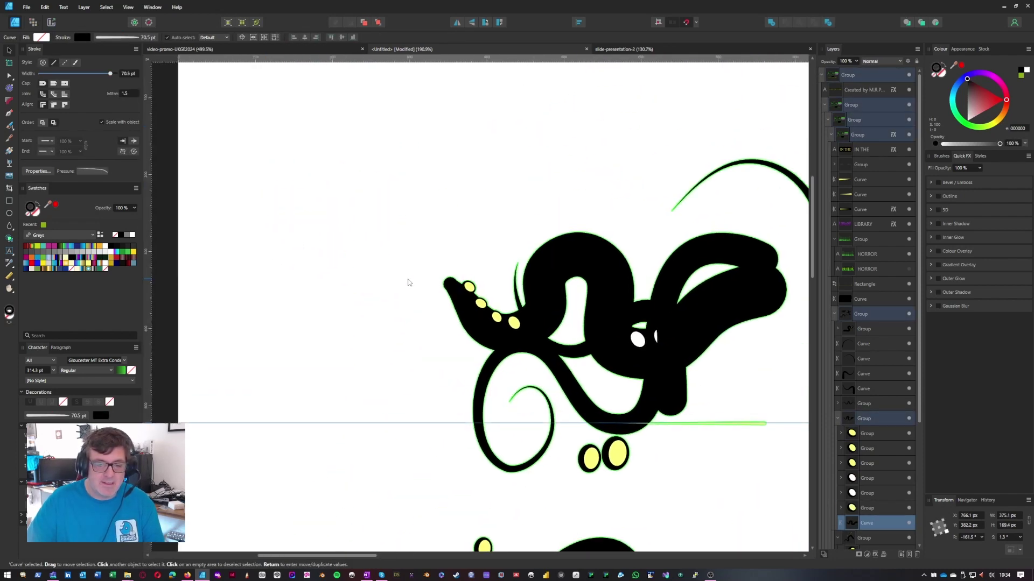
pyautogui.click(172, 237)
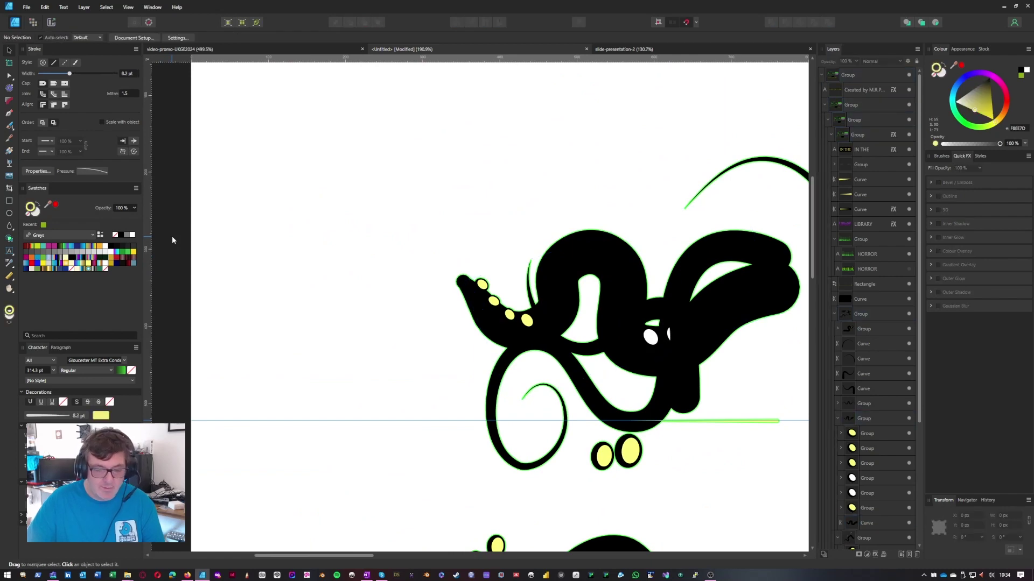
# - Duplicate the yellow sucker group and move the copy above the tentacle tip
pyautogui.hotkey('ctrl', 'v')
pyautogui.scroll(5, 490, 280)
pyautogui.moveTo(484, 285); pyautogui.dragTo(450, 226)
pyautogui.scroll(-3, 426, 214)
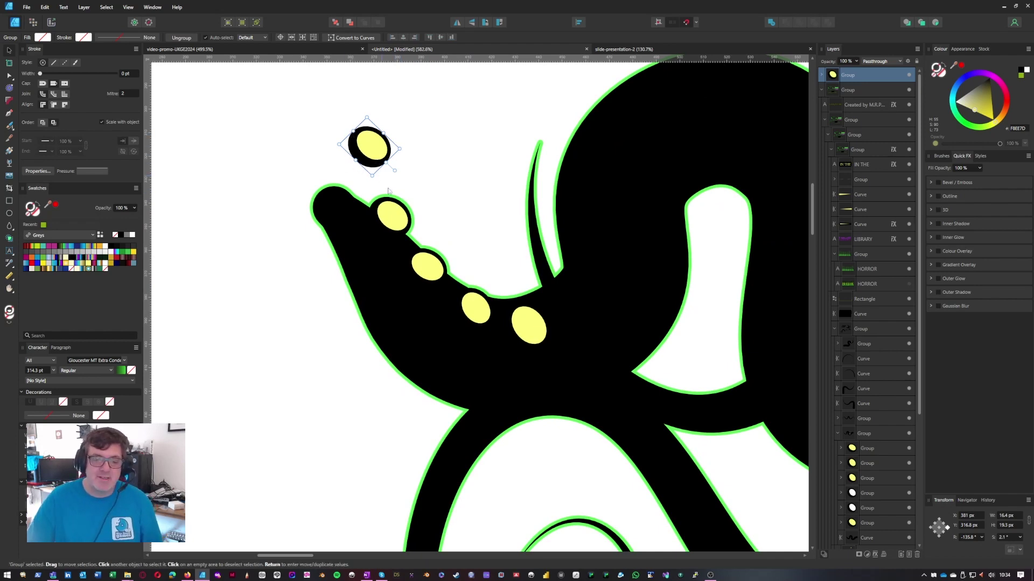
# - Step down through the body groups to the group carrying the Outline effect
pyautogui.click(393, 220)
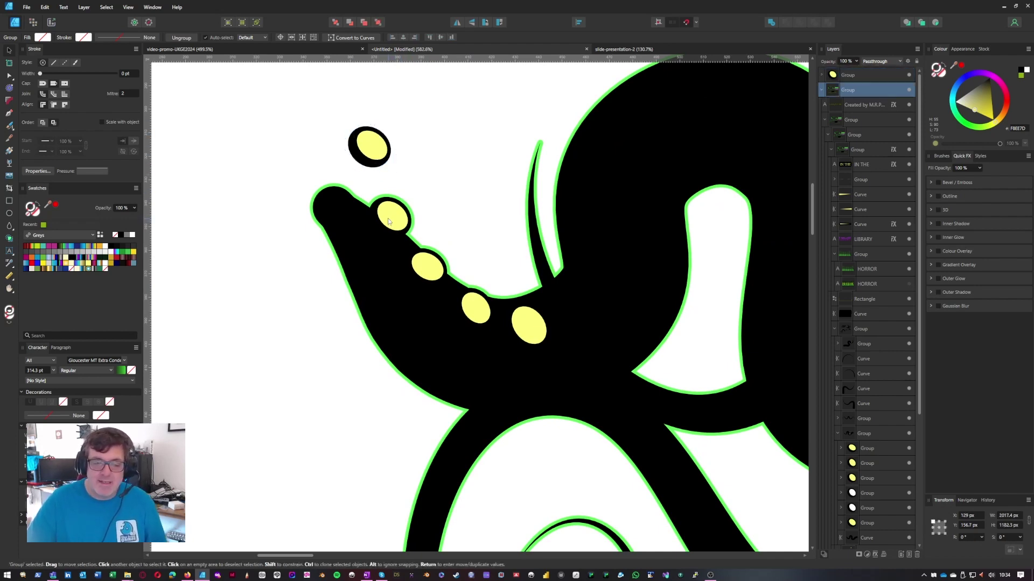
pyautogui.doubleClick(388, 222)
pyautogui.doubleClick(387, 224)
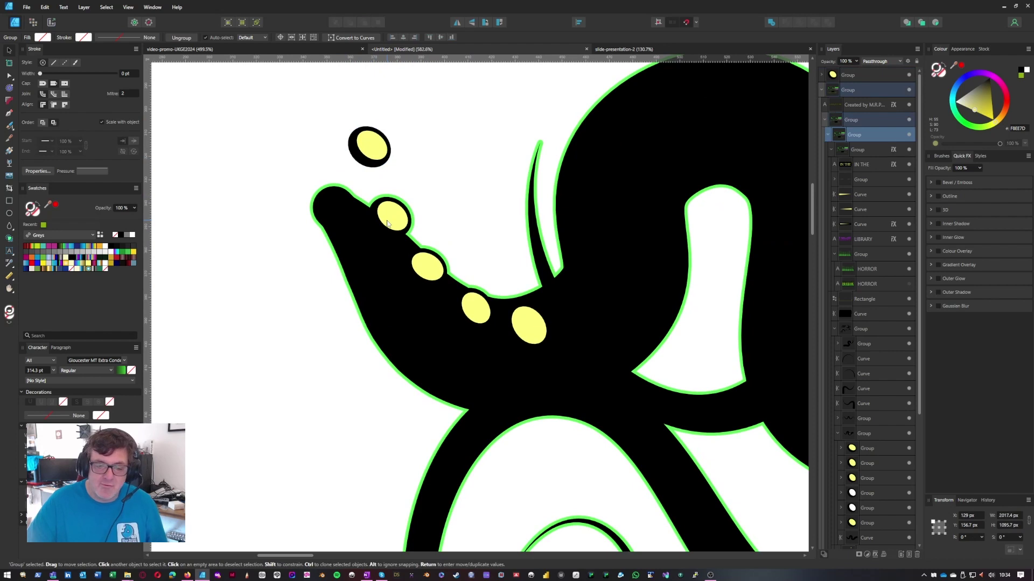
pyautogui.doubleClick(388, 224)
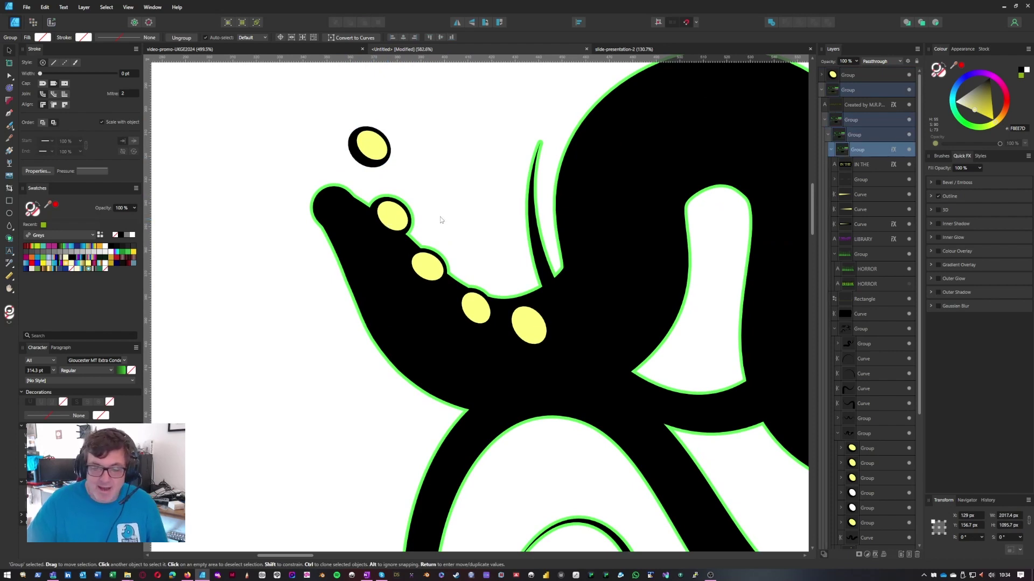
# - Check the group's Outline effect, then slide the first yellow sucker down the tentacle edge
pyautogui.click(893, 153)
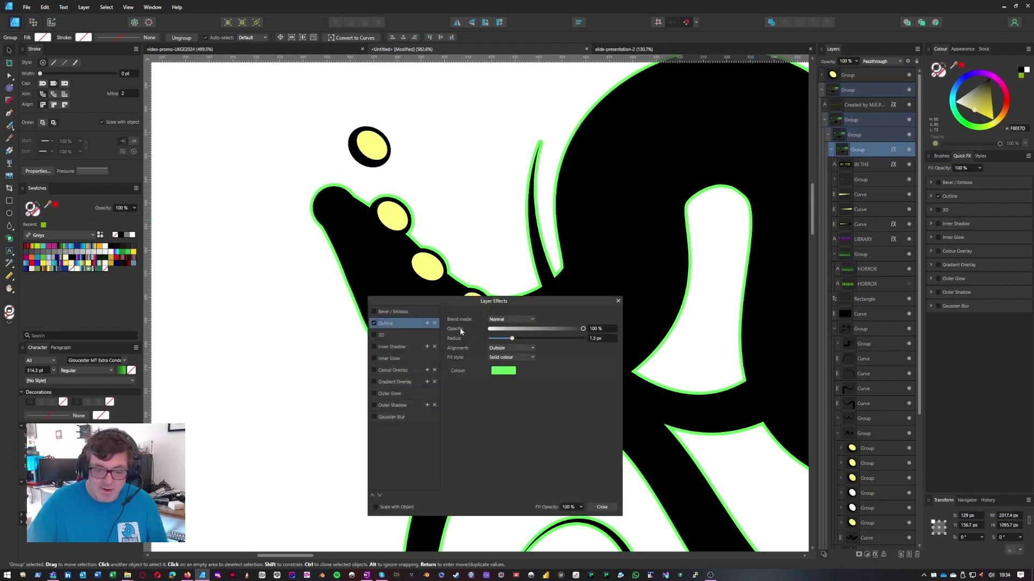
pyautogui.click(601, 507)
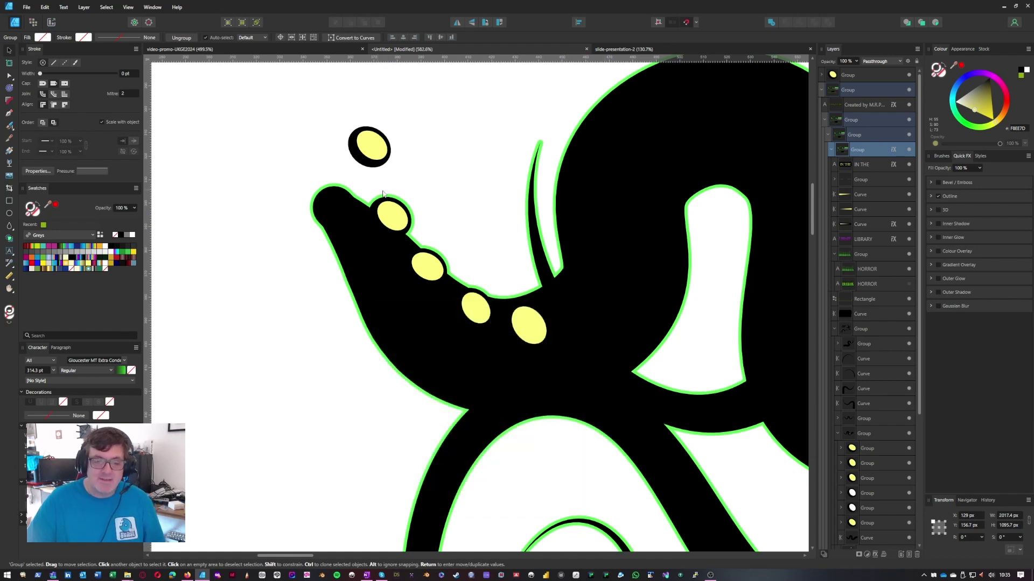
pyautogui.click(388, 230)
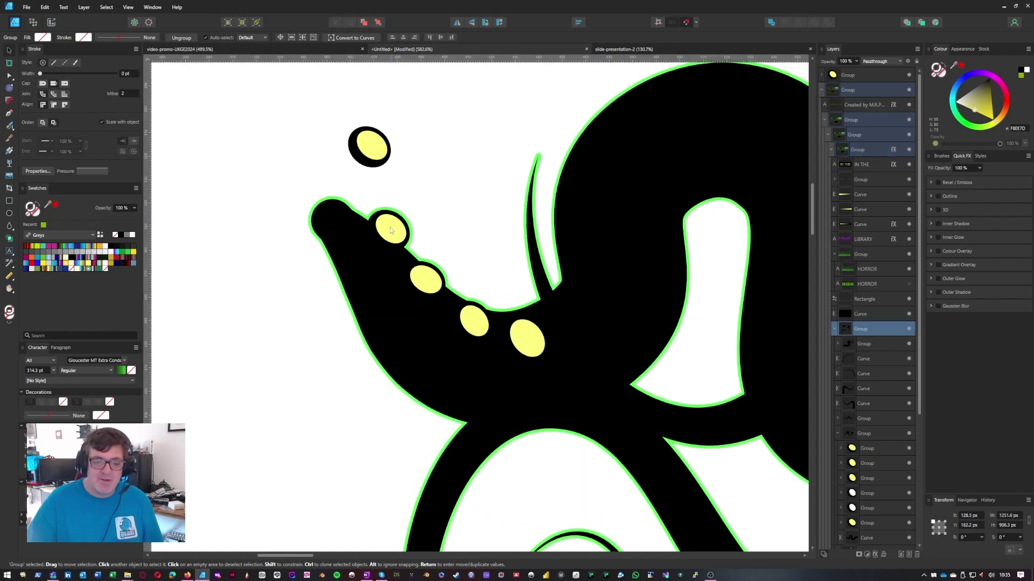
pyautogui.click(388, 230)
pyautogui.click(389, 230)
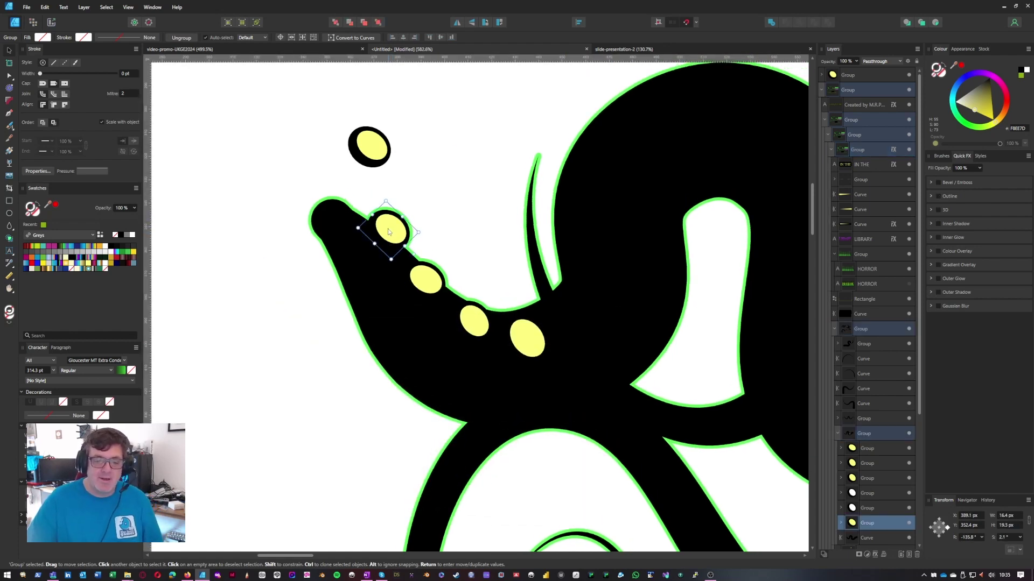
pyautogui.moveTo(388, 230)
pyautogui.mouseDown()
pyautogui.moveTo(396, 246)
pyautogui.moveTo(342, 211)
pyautogui.moveTo(334, 237)
pyautogui.moveTo(354, 289)
pyautogui.moveTo(396, 247)
pyautogui.moveTo(383, 237)
pyautogui.moveTo(405, 258)
pyautogui.moveTo(390, 241)
pyautogui.moveTo(383, 263)
pyautogui.moveTo(383, 242)
pyautogui.mouseUp()
pyautogui.doubleClick(526, 341)
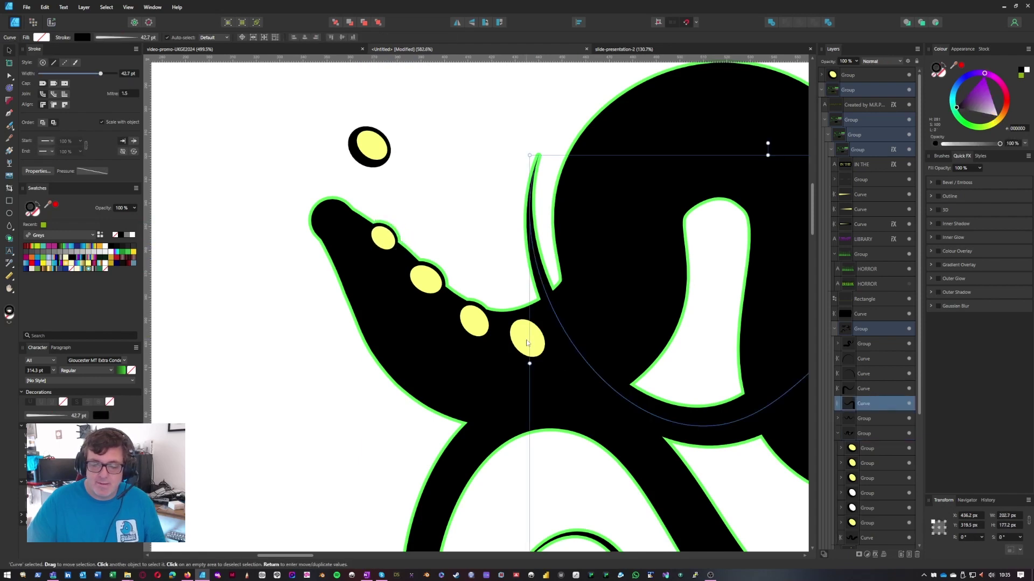
pyautogui.press('v')
pyautogui.press('a')
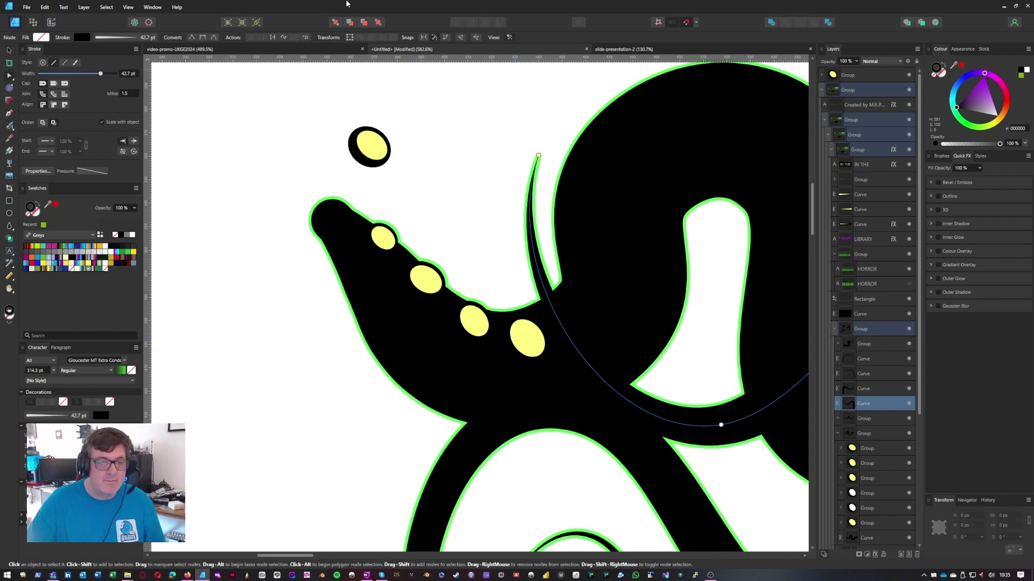
pyautogui.click(258, 24)
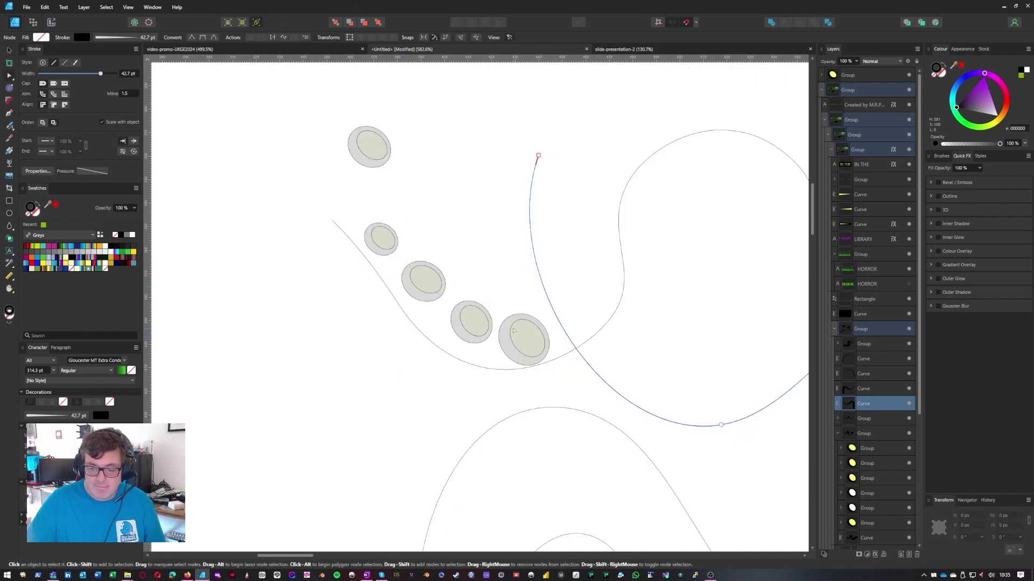
pyautogui.press('v')
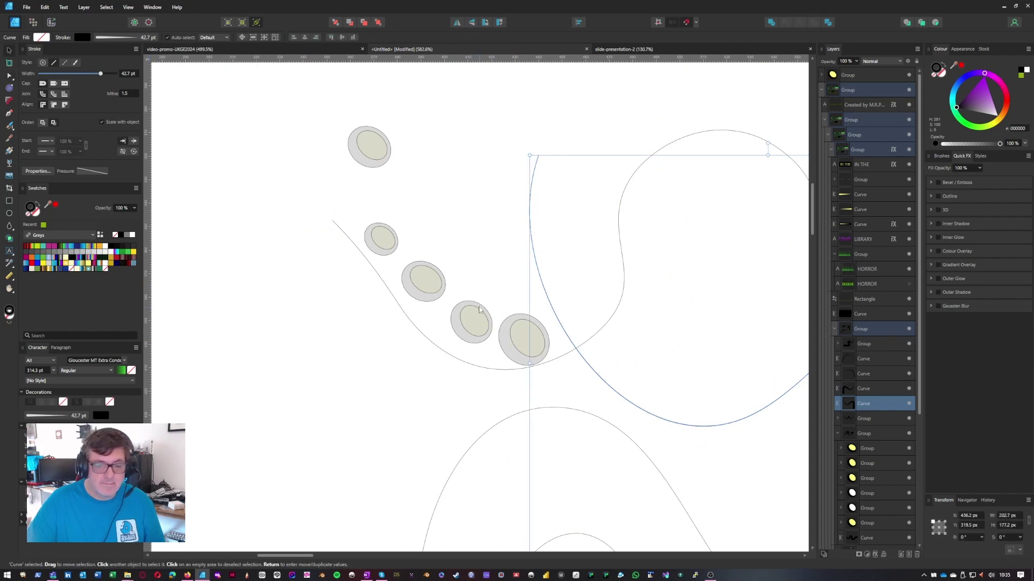
pyautogui.press('a')
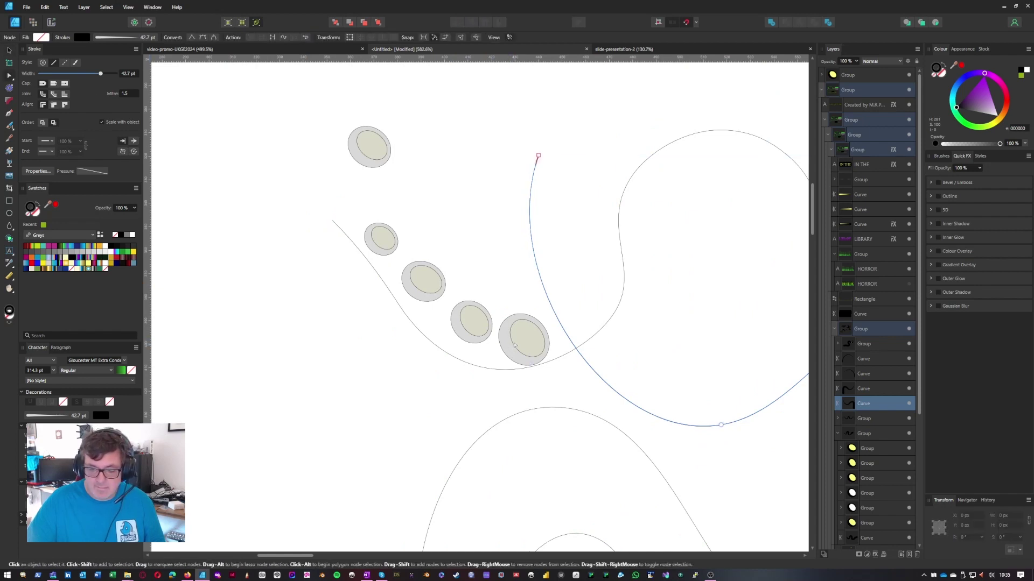
pyautogui.press('v')
pyautogui.click(479, 330)
pyautogui.doubleClick(474, 324)
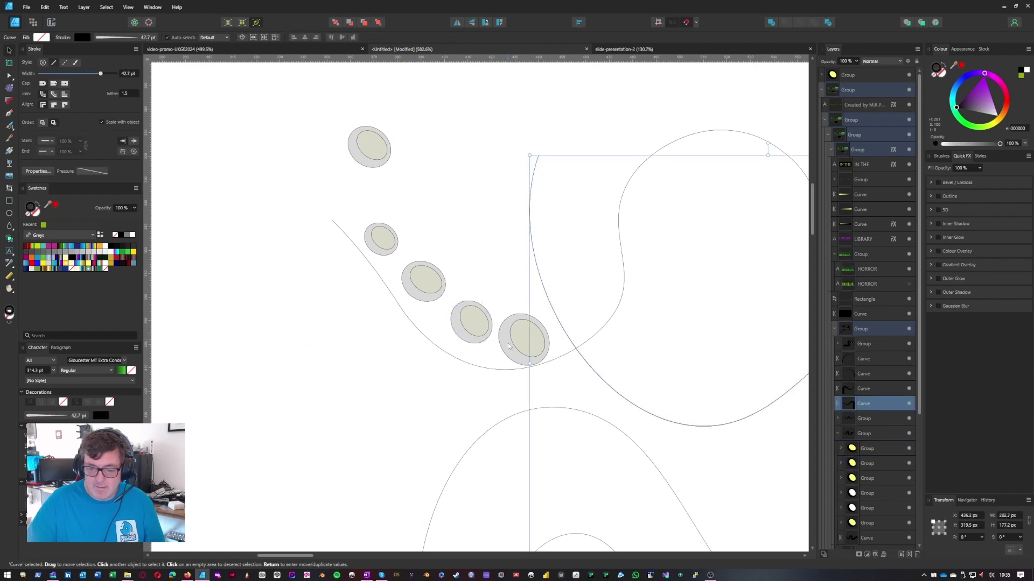
pyautogui.scroll(-3, 520, 339)
pyautogui.hscroll(2, 520, 338)
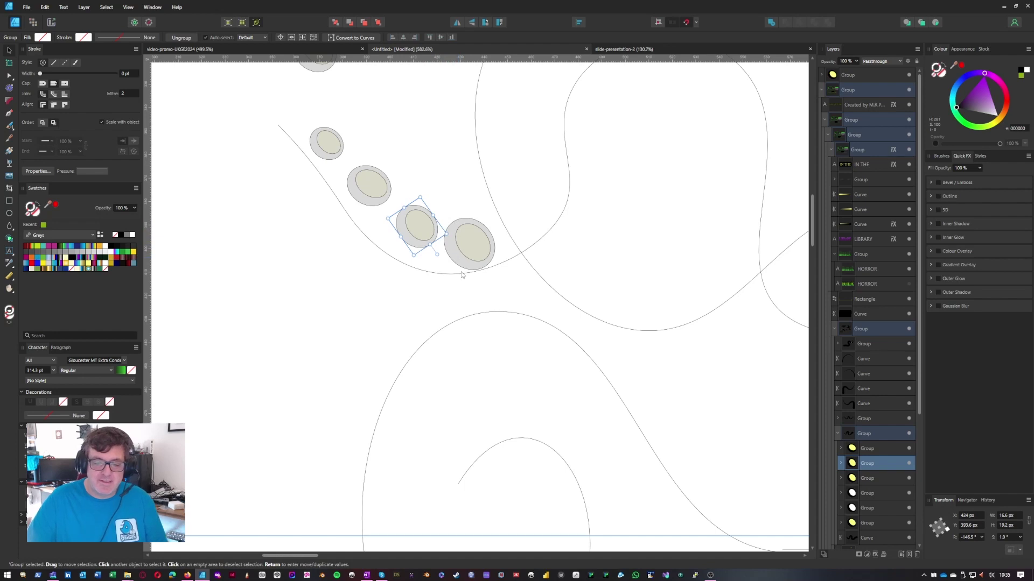
pyautogui.scroll(1, 438, 185)
pyautogui.moveTo(439, 185); pyautogui.dragTo(480, 235)
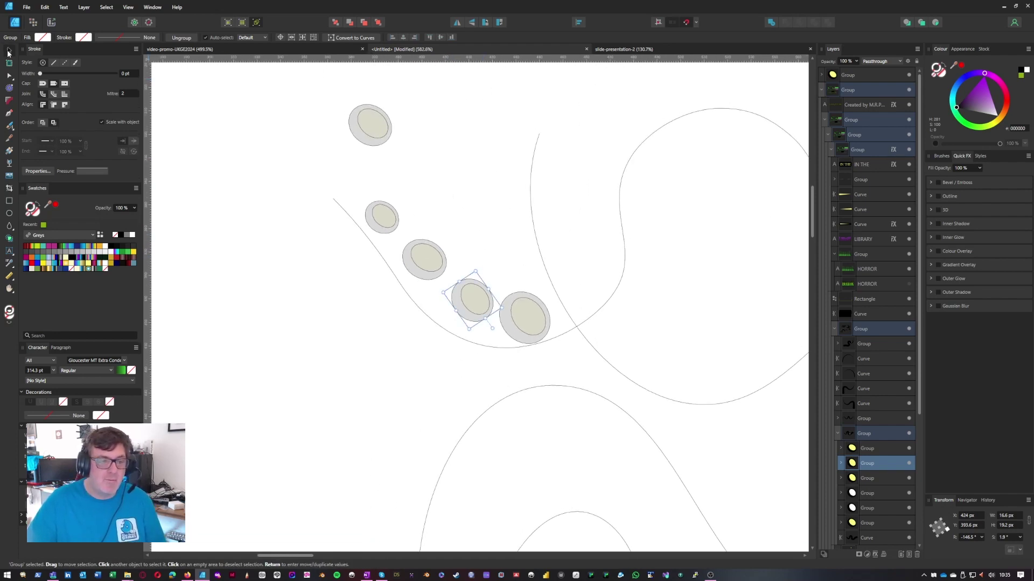
# - Move the largest yellow sucker group slightly right and down along the tentacle edge
pyautogui.click(256, 22)
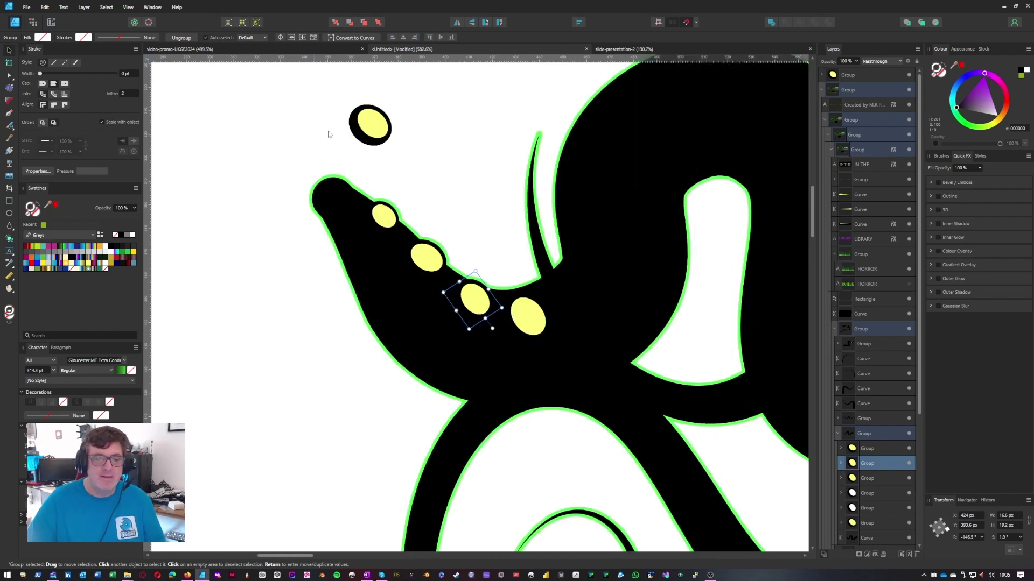
pyautogui.moveTo(477, 298); pyautogui.dragTo(478, 295)
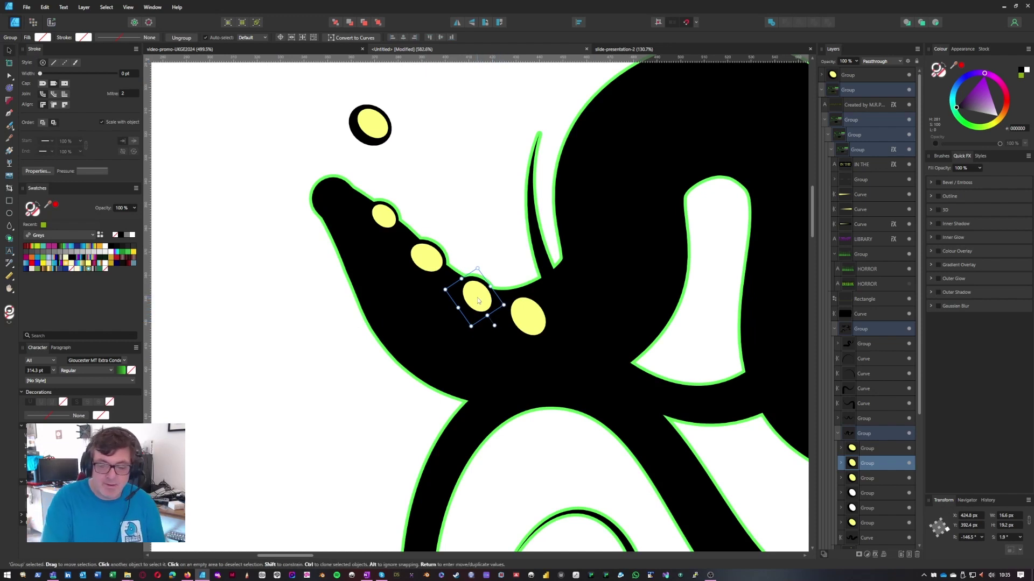
pyautogui.click(868, 476)
pyautogui.click(867, 464)
pyautogui.click(870, 476)
pyautogui.scroll(-2, 864, 487)
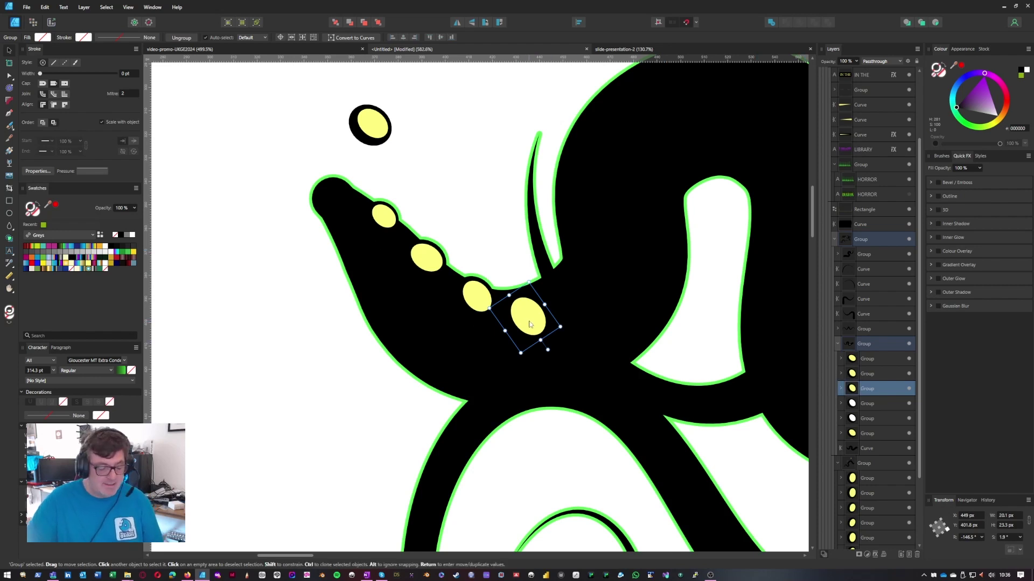
pyautogui.moveTo(530, 324); pyautogui.dragTo(521, 310)
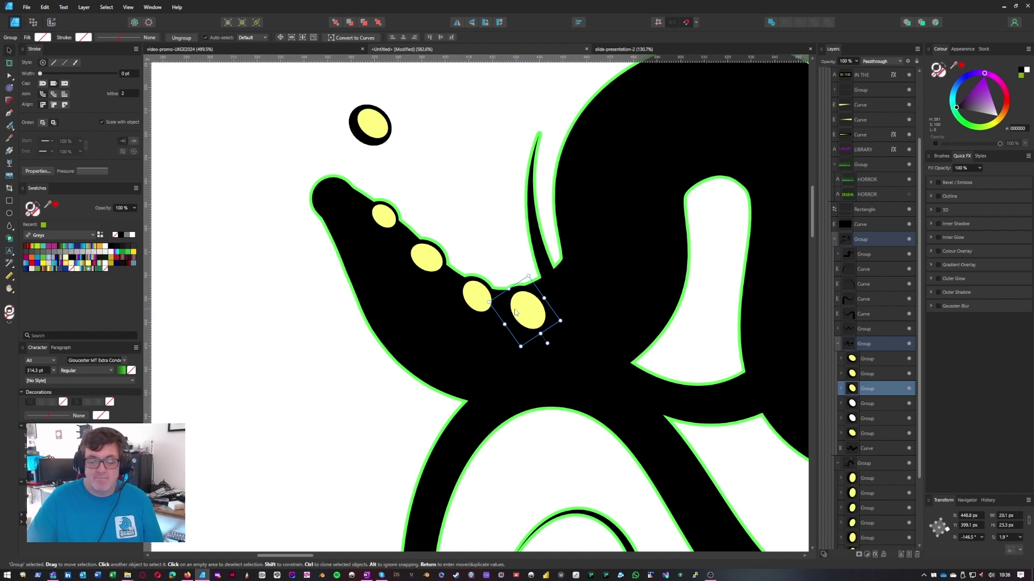
pyautogui.moveTo(523, 314); pyautogui.dragTo(525, 312)
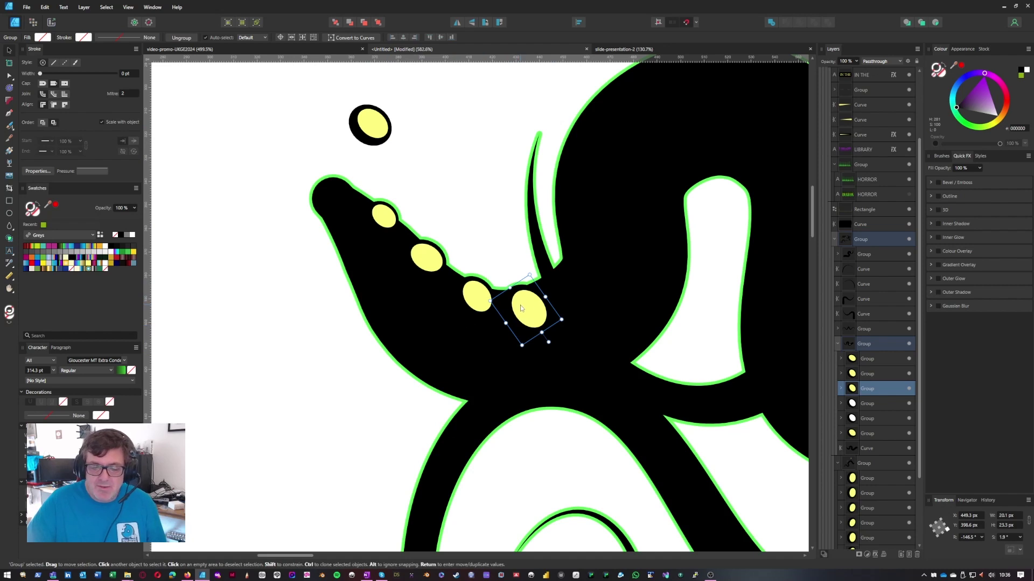
# - Select the loose black-ringed yellow oval group, move it onto the head, and cut it
pyautogui.click(363, 135)
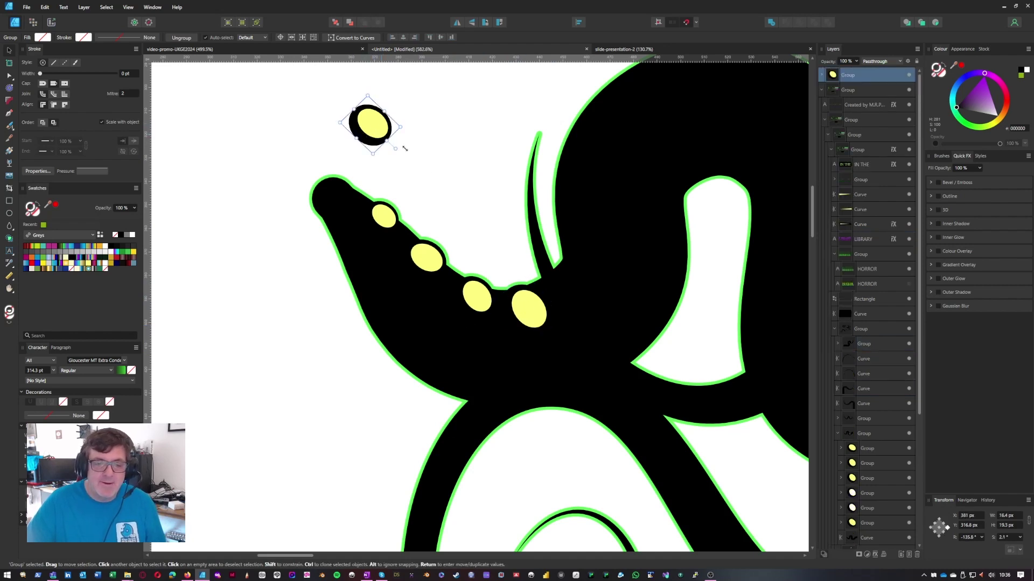
pyautogui.scroll(1, 418, 154)
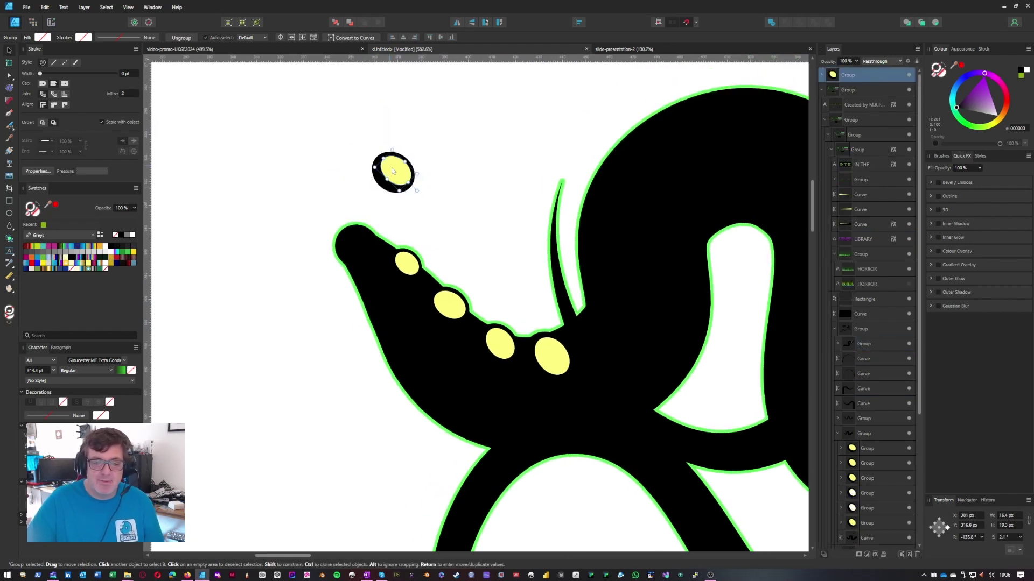
pyautogui.moveTo(392, 171)
pyautogui.mouseDown()
pyautogui.moveTo(438, 163)
pyautogui.moveTo(389, 172)
pyautogui.mouseUp()
pyautogui.click(445, 165)
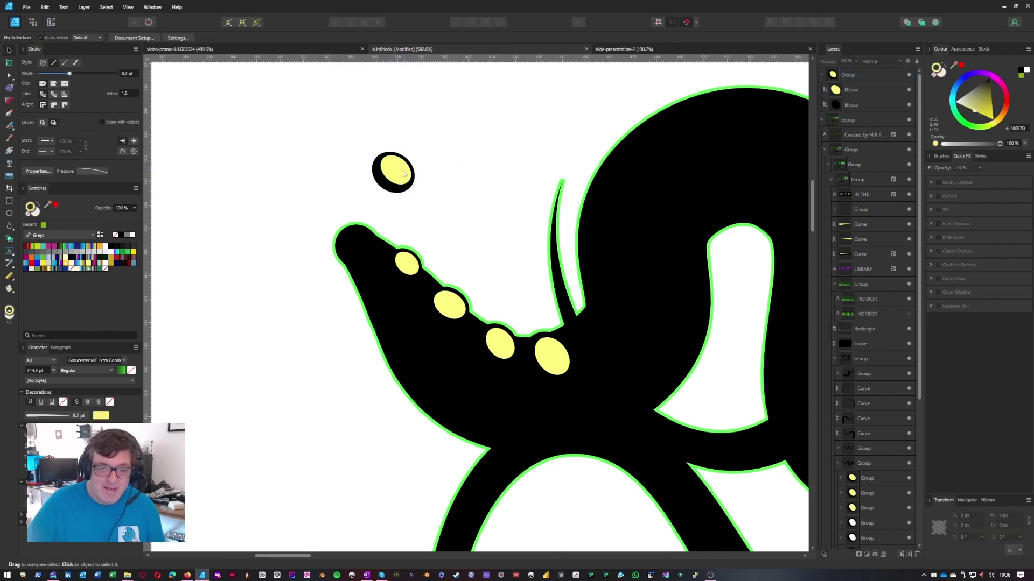
pyautogui.scroll(3, 401, 176)
pyautogui.click(384, 170)
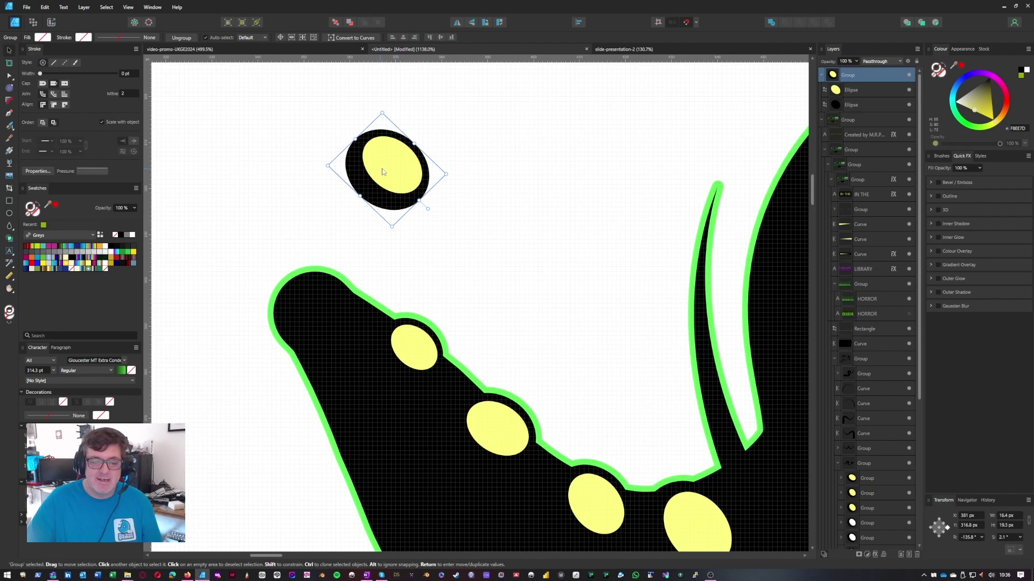
pyautogui.moveTo(385, 171); pyautogui.dragTo(372, 244)
pyautogui.press('Delete')
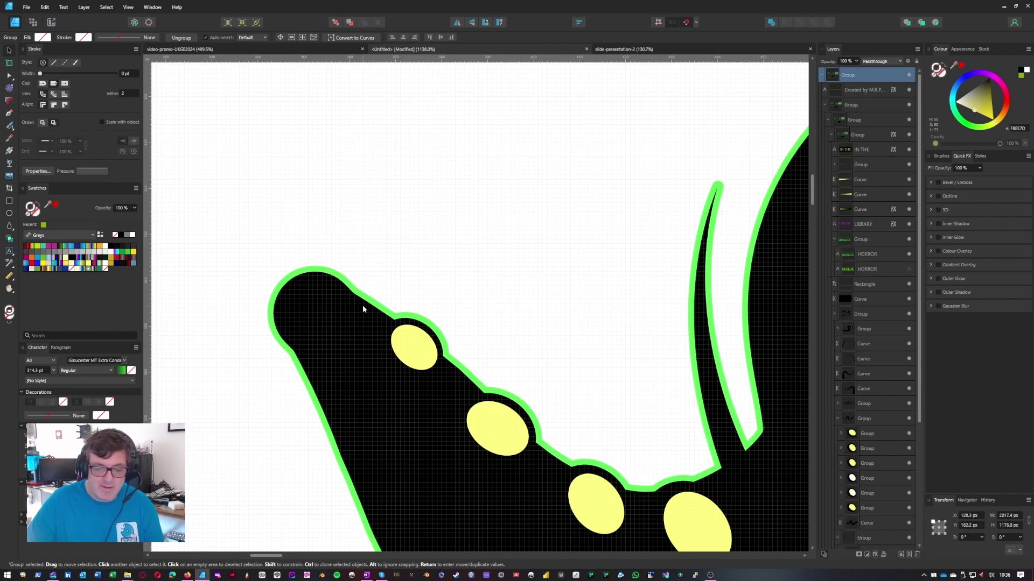
# - Paste the oval into the outlined group's sucker group and place it at the tentacle tip
pyautogui.click(361, 305)
pyautogui.doubleClick(405, 348)
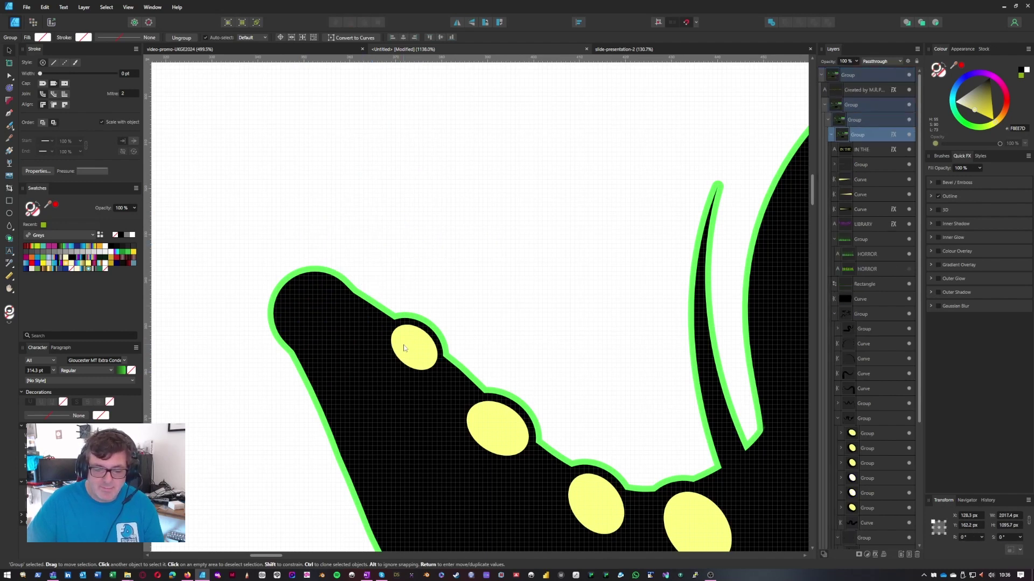
pyautogui.doubleClick(404, 347)
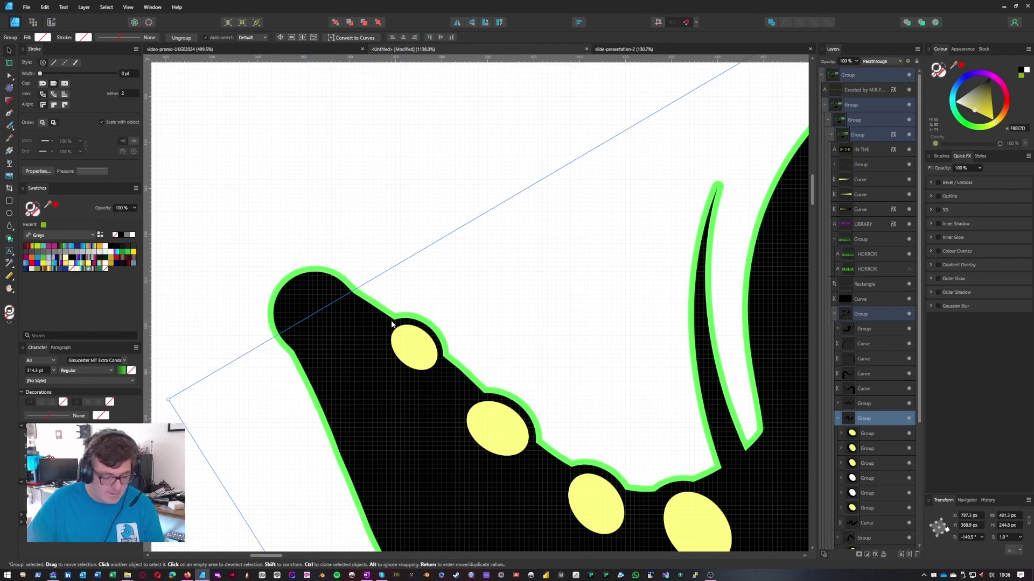
pyautogui.click(228, 22)
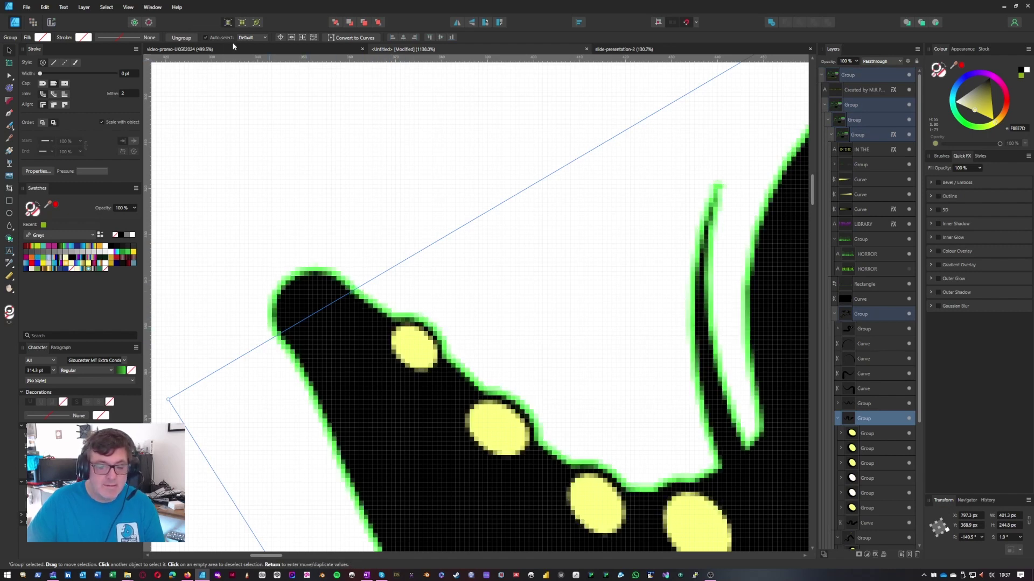
pyautogui.click(229, 22)
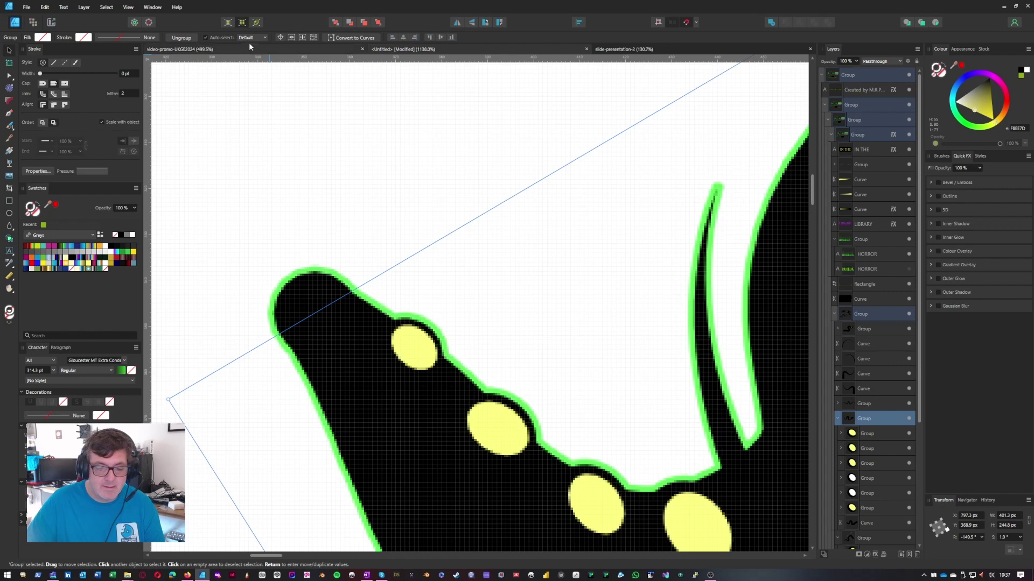
pyautogui.scroll(-2, 353, 233)
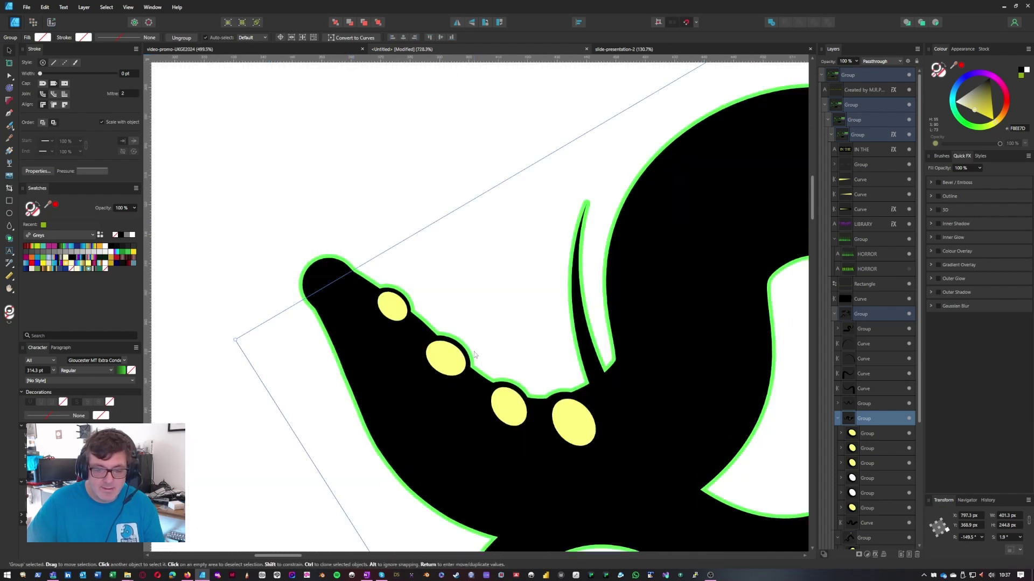
pyautogui.hotkey('ctrl', 'v')
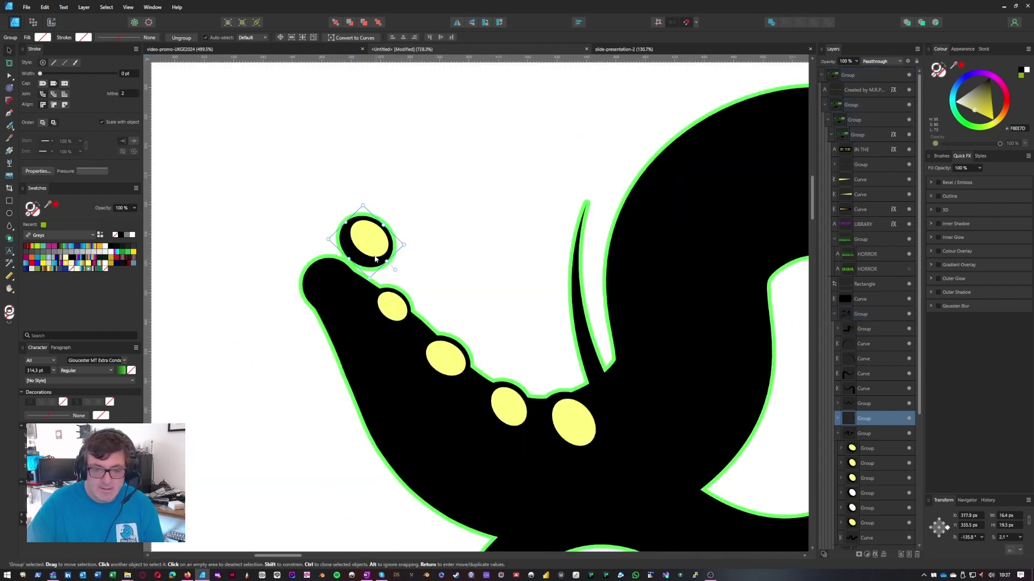
pyautogui.moveTo(366, 247); pyautogui.dragTo(337, 283)
pyautogui.hotkey('ctrl', '0')
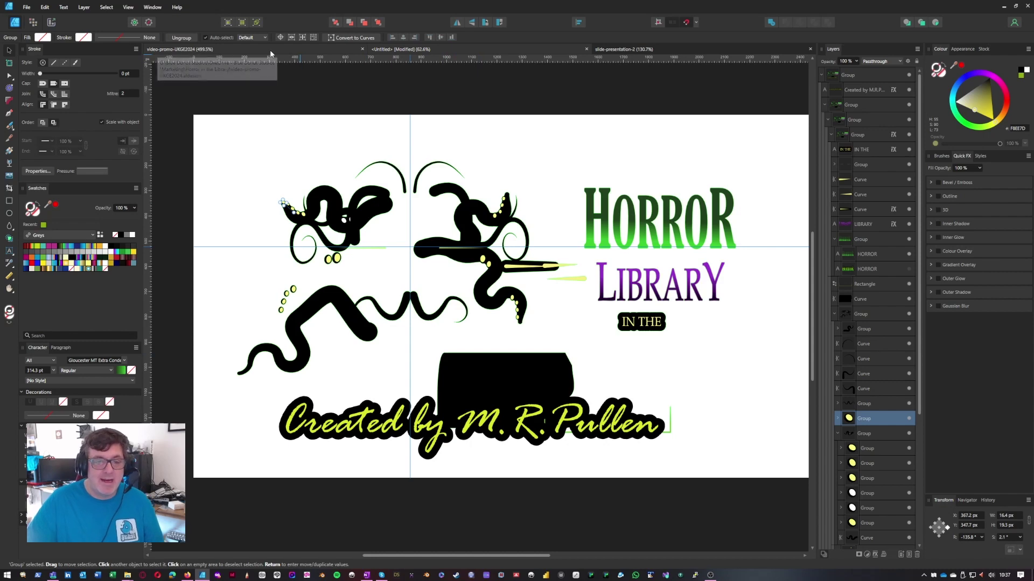
# - In video-promo-UKGE2024, move the HALL 2 STAND 211 text group slightly up and right
pyautogui.click(166, 49)
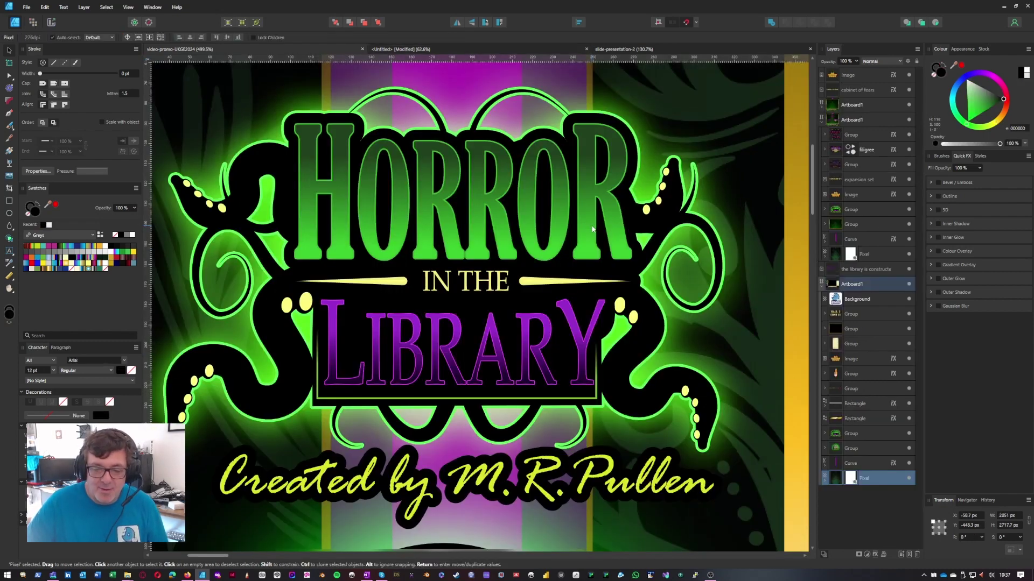
pyautogui.moveTo(536, 348); pyautogui.dragTo(561, 342)
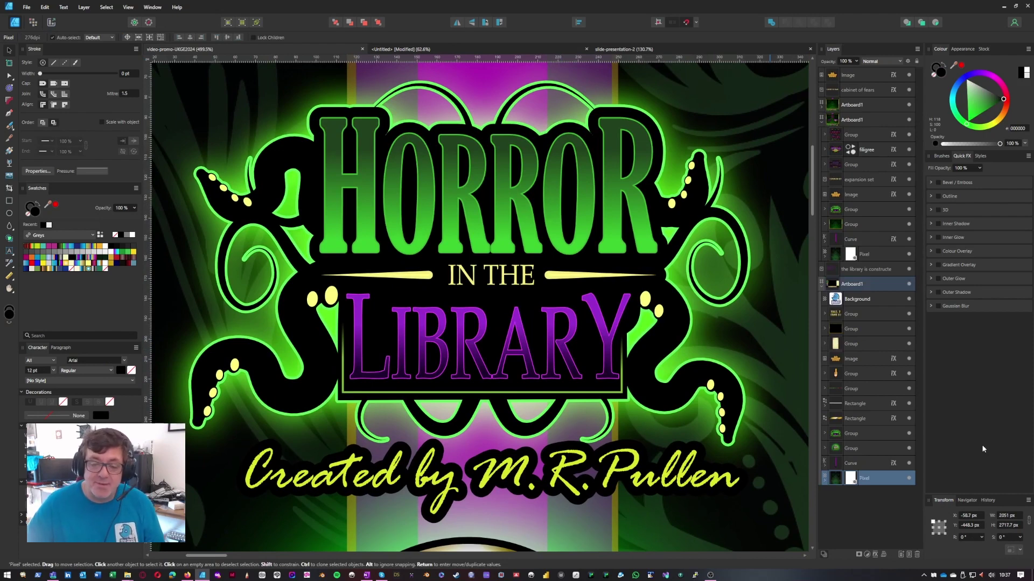
pyautogui.scroll(-10, 582, 378)
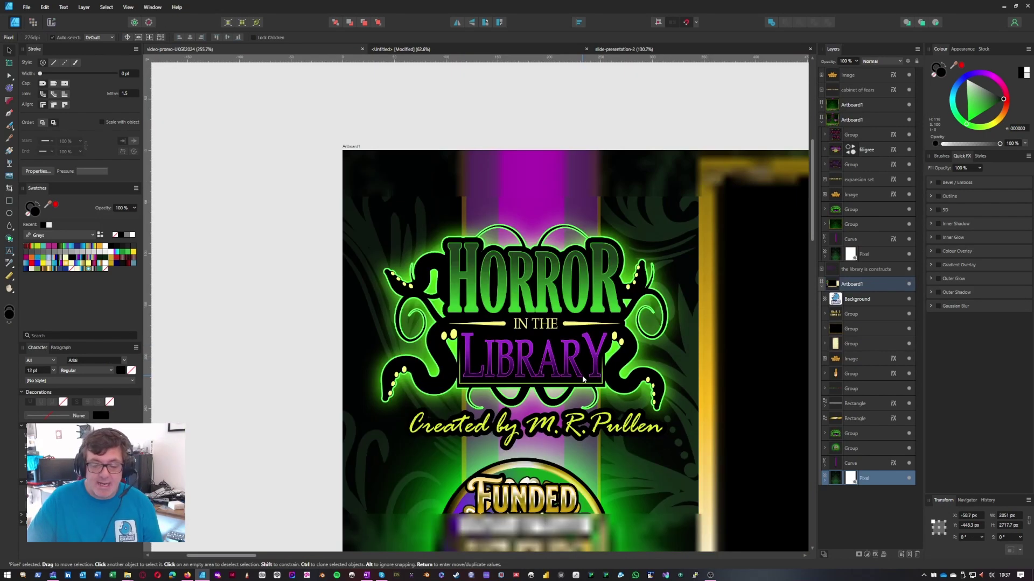
pyautogui.scroll(5, 565, 424)
pyautogui.scroll(-5, 565, 424)
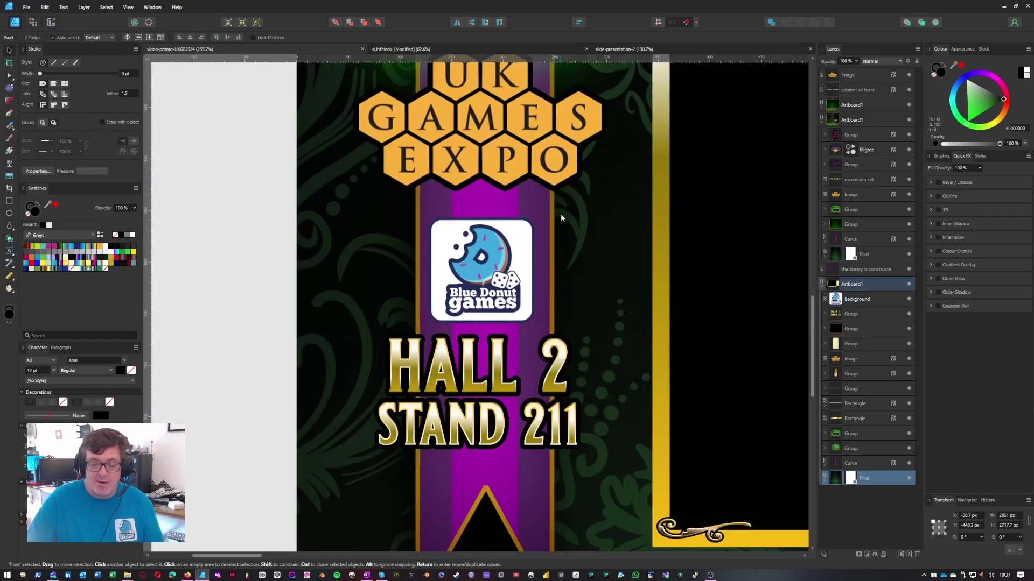
pyautogui.scroll(3, 445, 313)
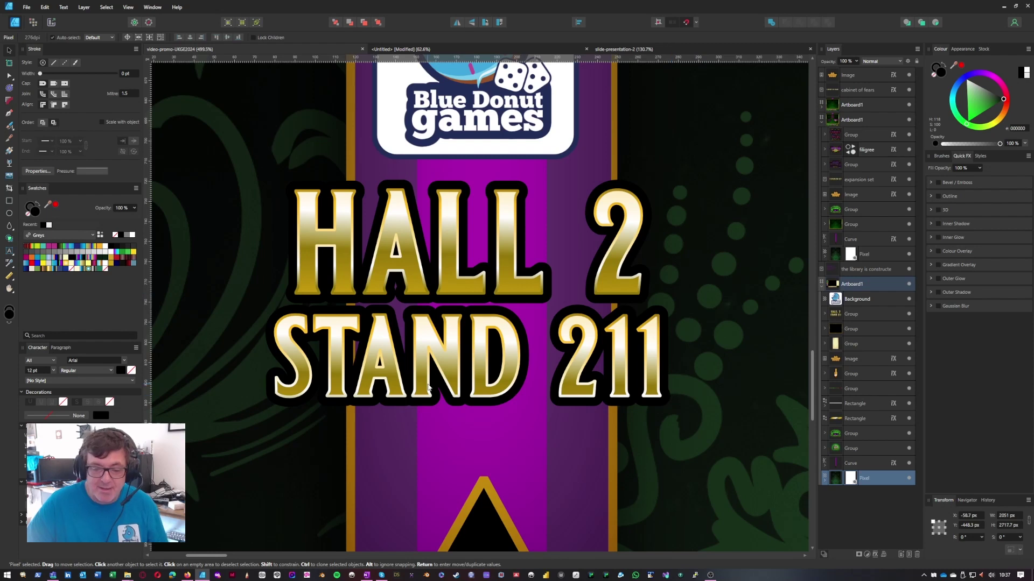
pyautogui.click(419, 285)
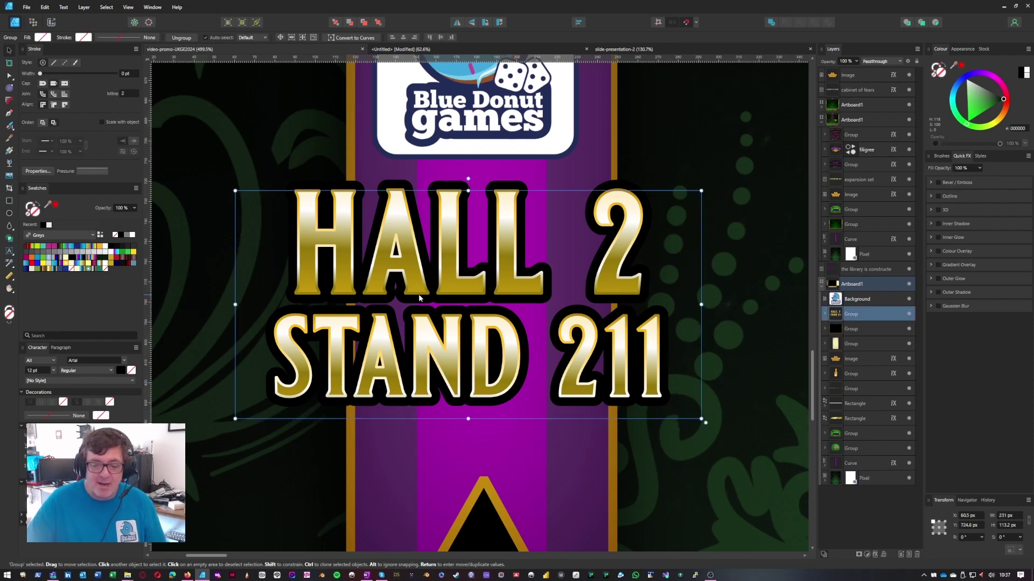
pyautogui.moveTo(424, 295); pyautogui.dragTo(442, 287)
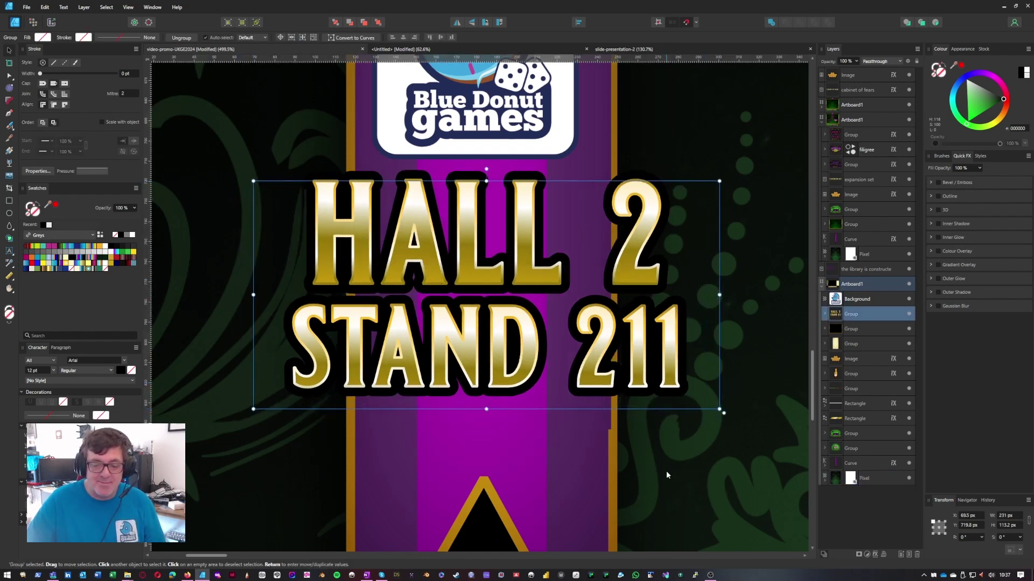